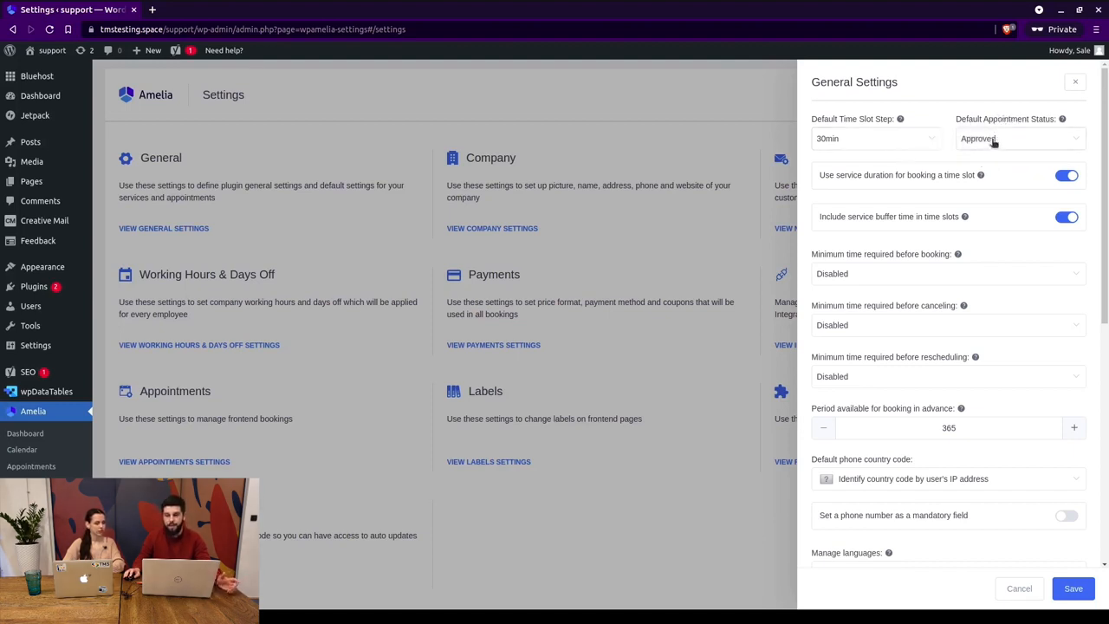
pyautogui.click(993, 143)
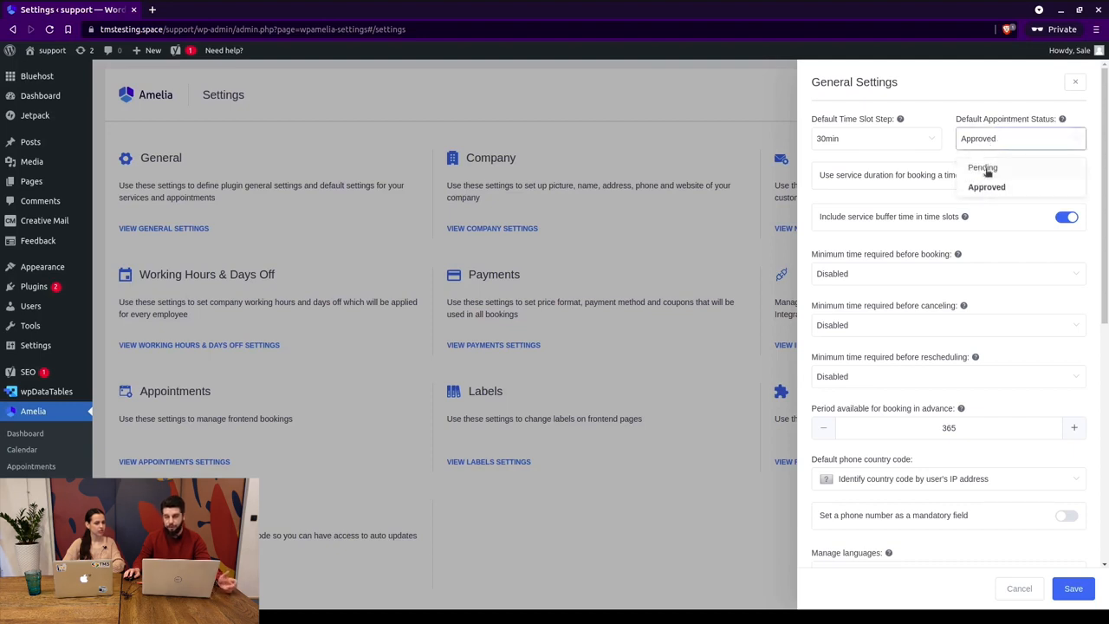
pyautogui.click(984, 117)
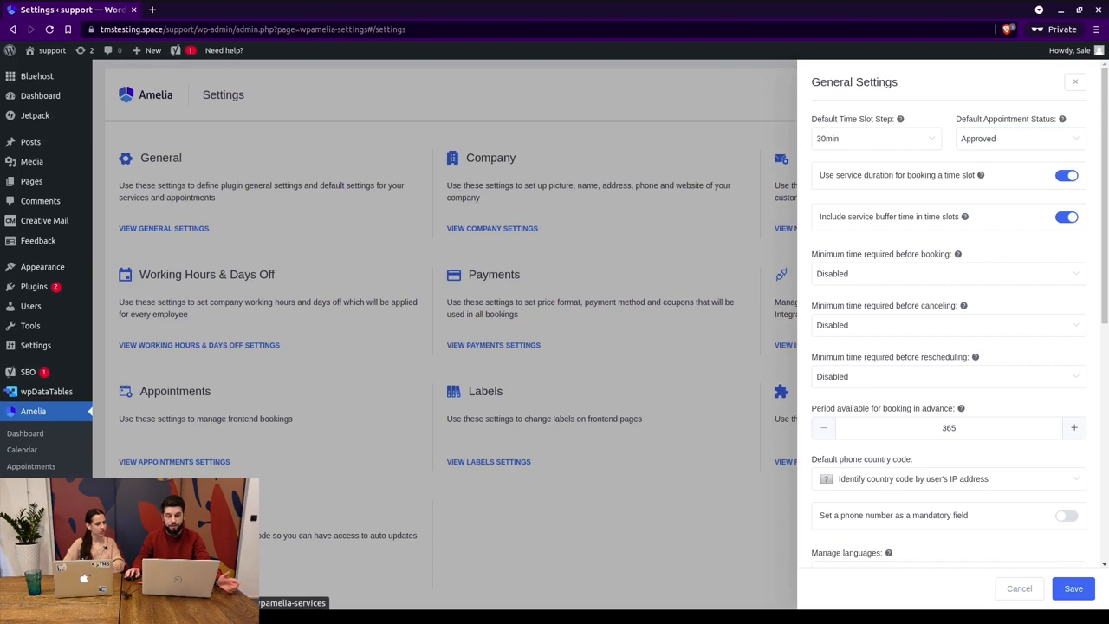
pyautogui.moveTo(826, 174); pyautogui.dragTo(964, 174)
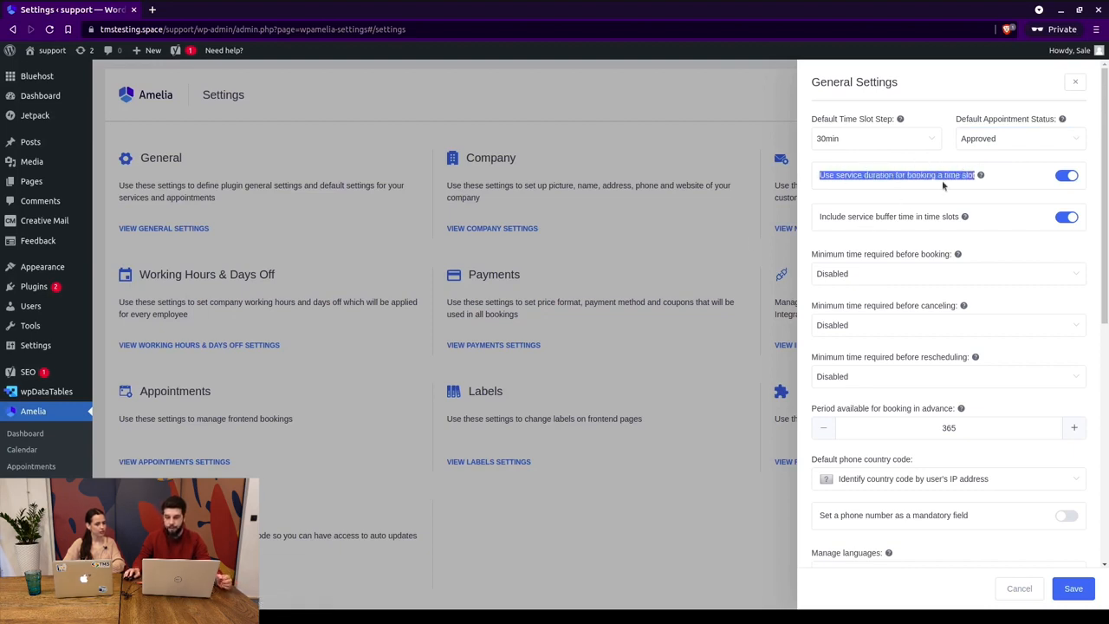
pyautogui.click(900, 156)
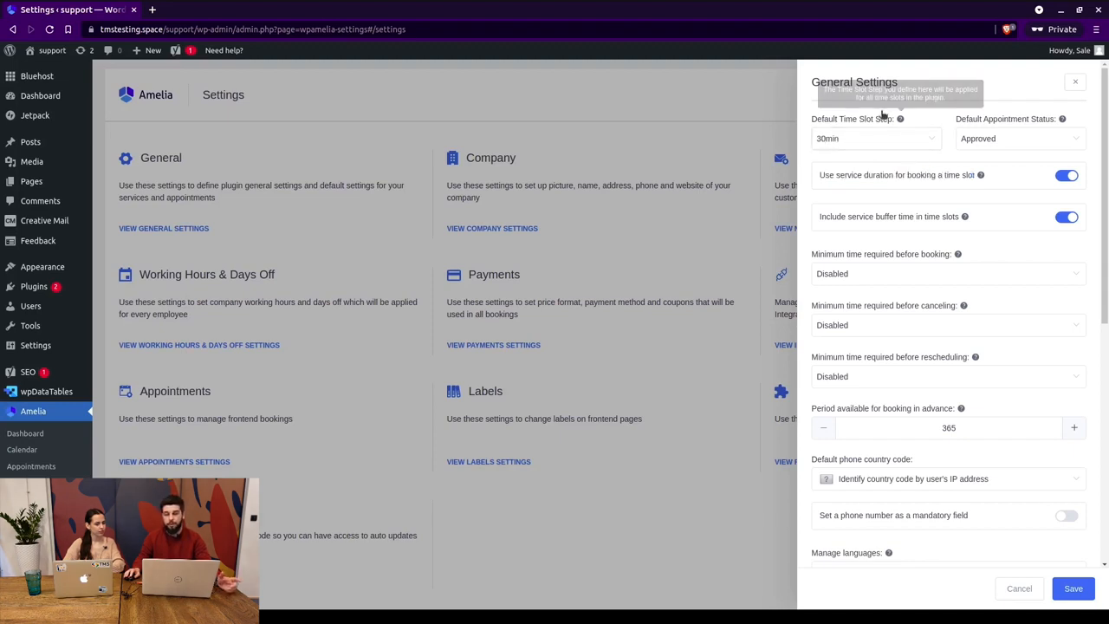
pyautogui.moveTo(973, 171)
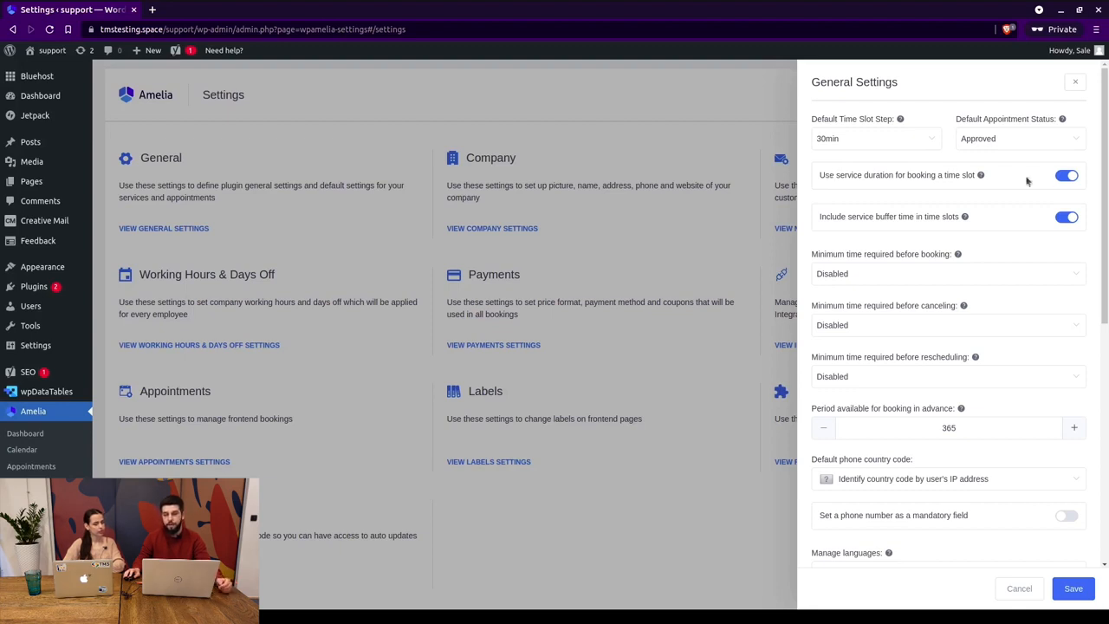
pyautogui.click(1064, 176)
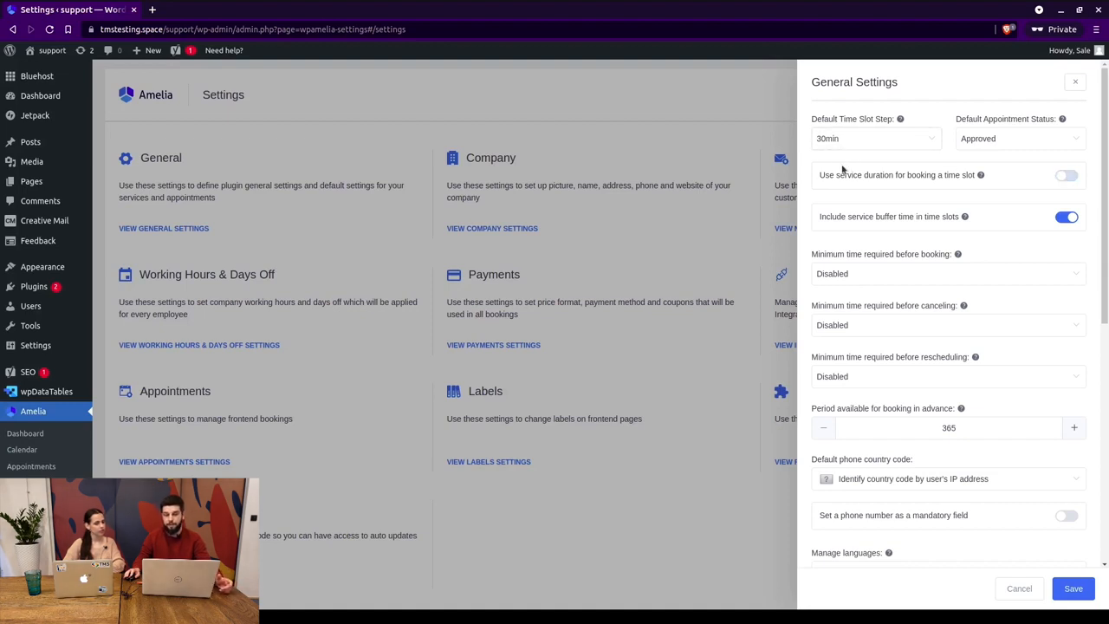
pyautogui.click(1065, 176)
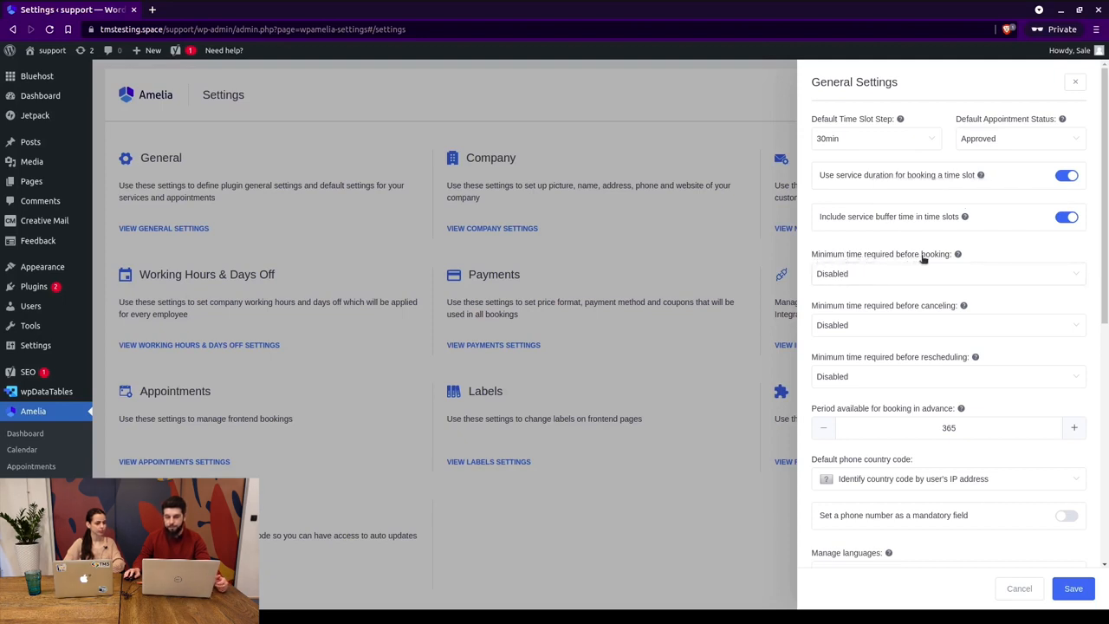
# Check the minimum booking notice choices and leave booking notice Disabled.
pyautogui.click(882, 270)
pyautogui.scroll(-5, 845, 325)
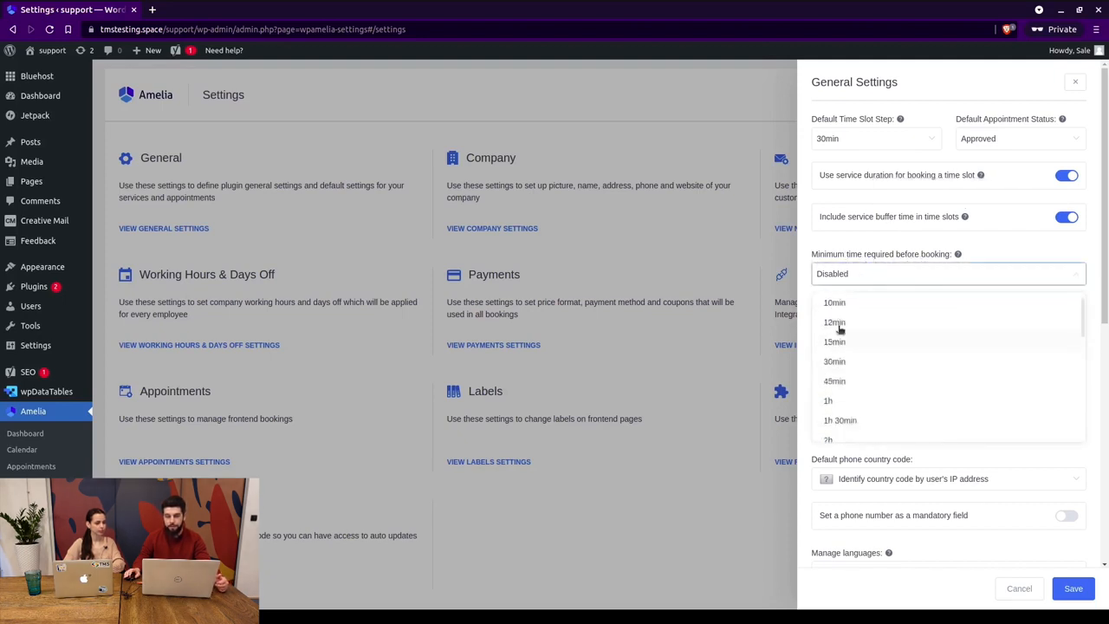
pyautogui.scroll(-3, 852, 327)
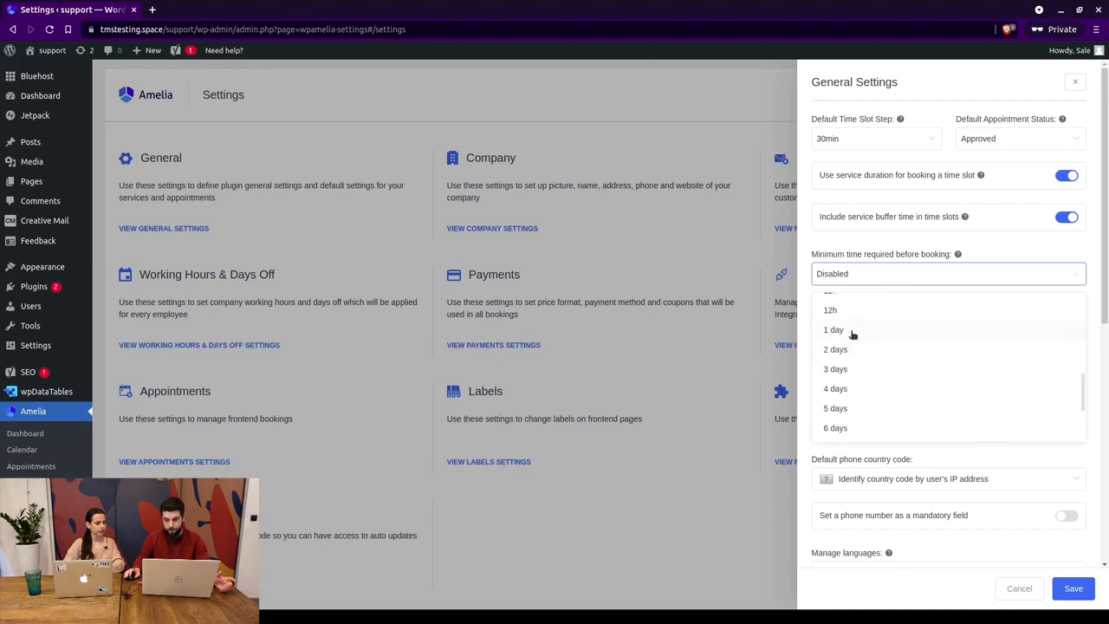
pyautogui.click(864, 239)
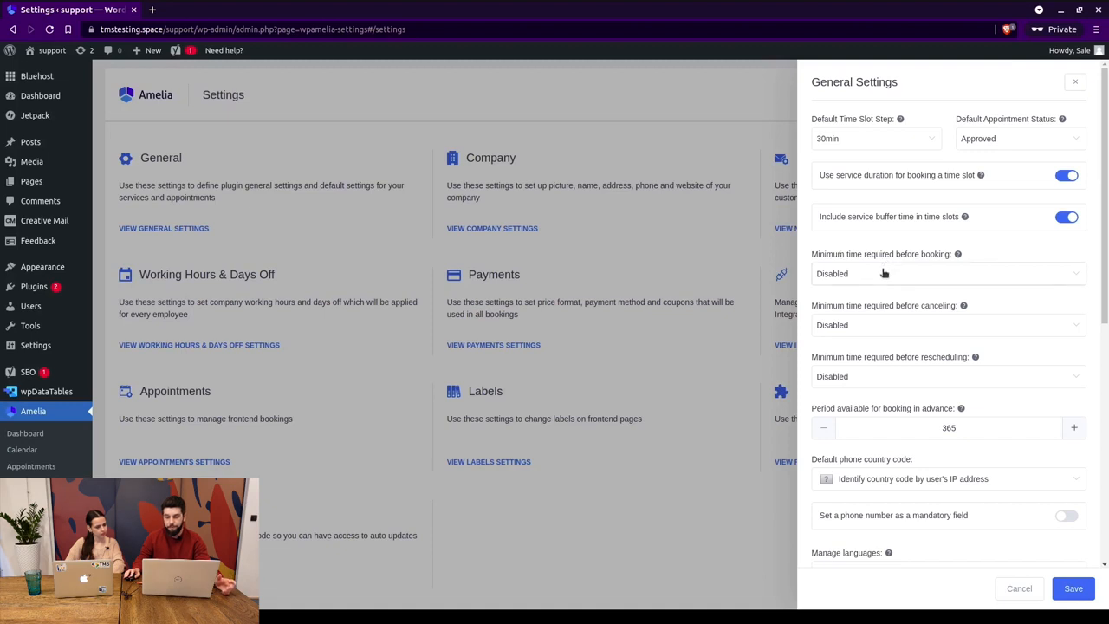
pyautogui.click(884, 273)
pyautogui.scroll(-3, 862, 362)
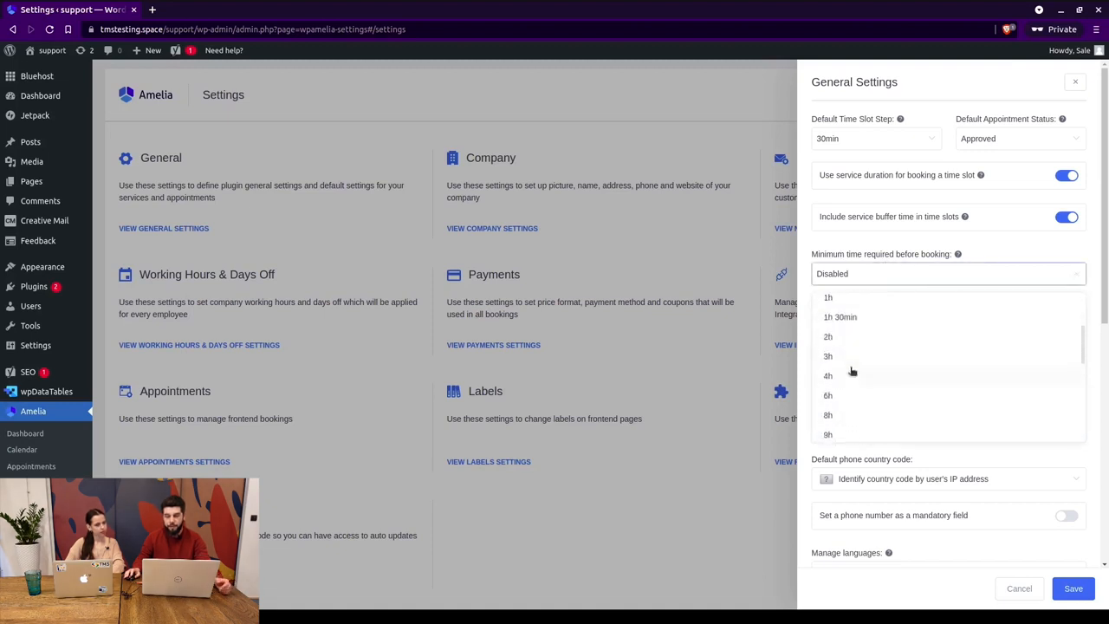
pyautogui.click(874, 247)
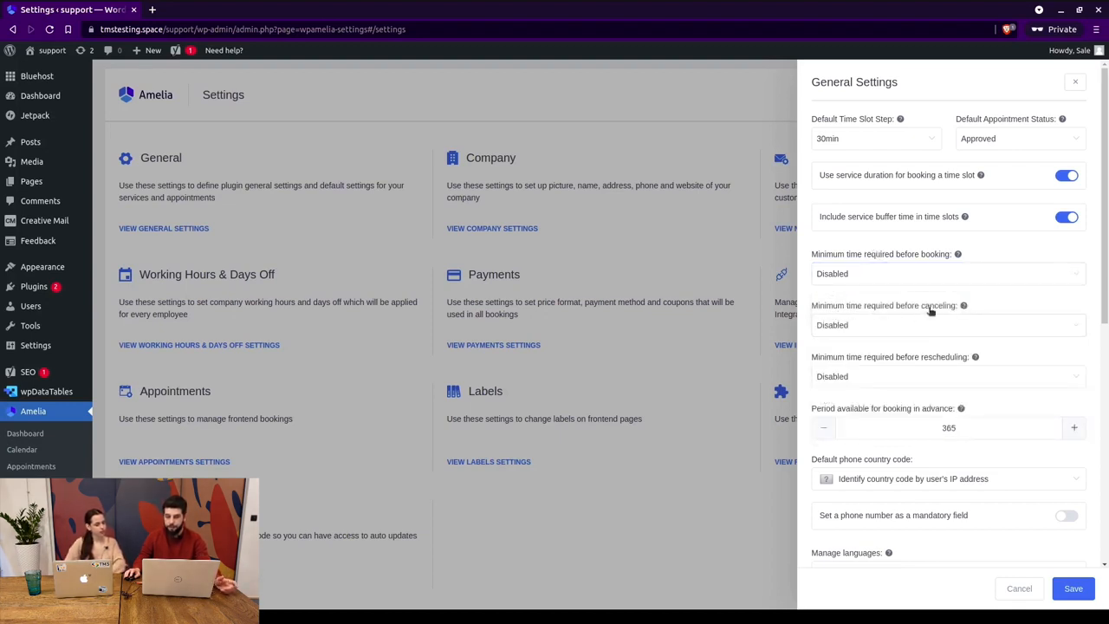
# Require 2 days' notice before canceling.
pyautogui.click(869, 327)
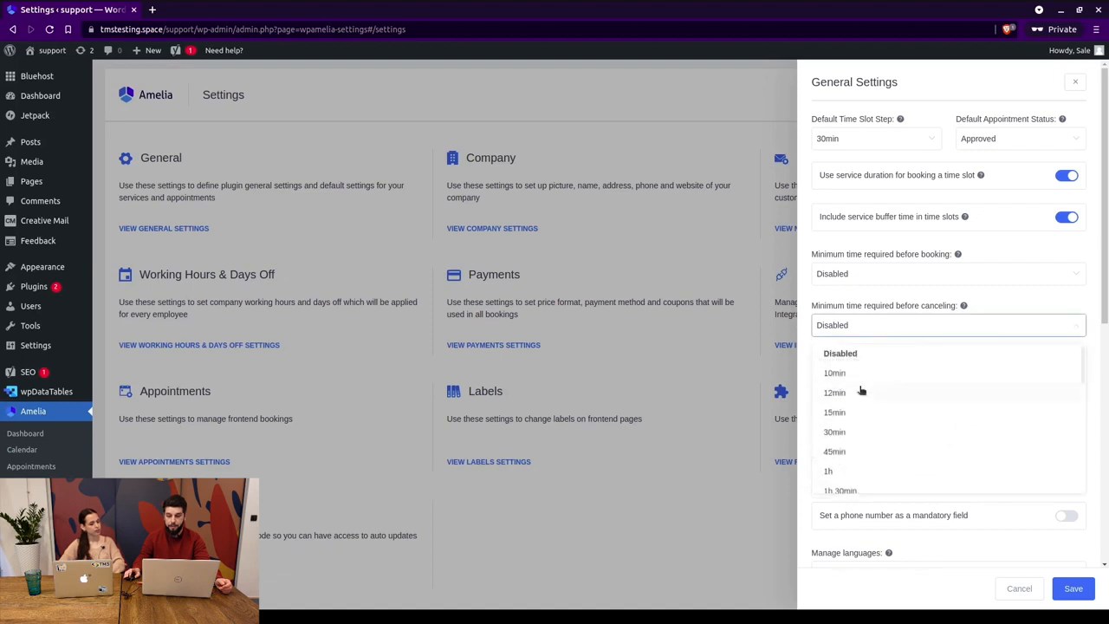
pyautogui.scroll(-5, 862, 387)
pyautogui.scroll(-2, 862, 387)
pyautogui.scroll(2, 852, 358)
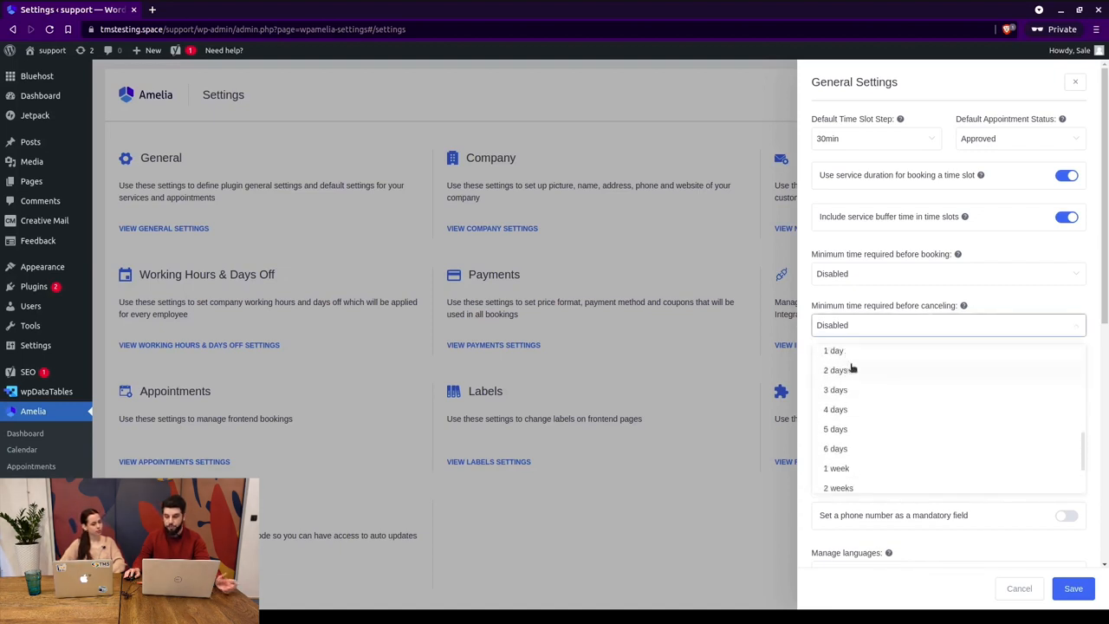
pyautogui.click(848, 368)
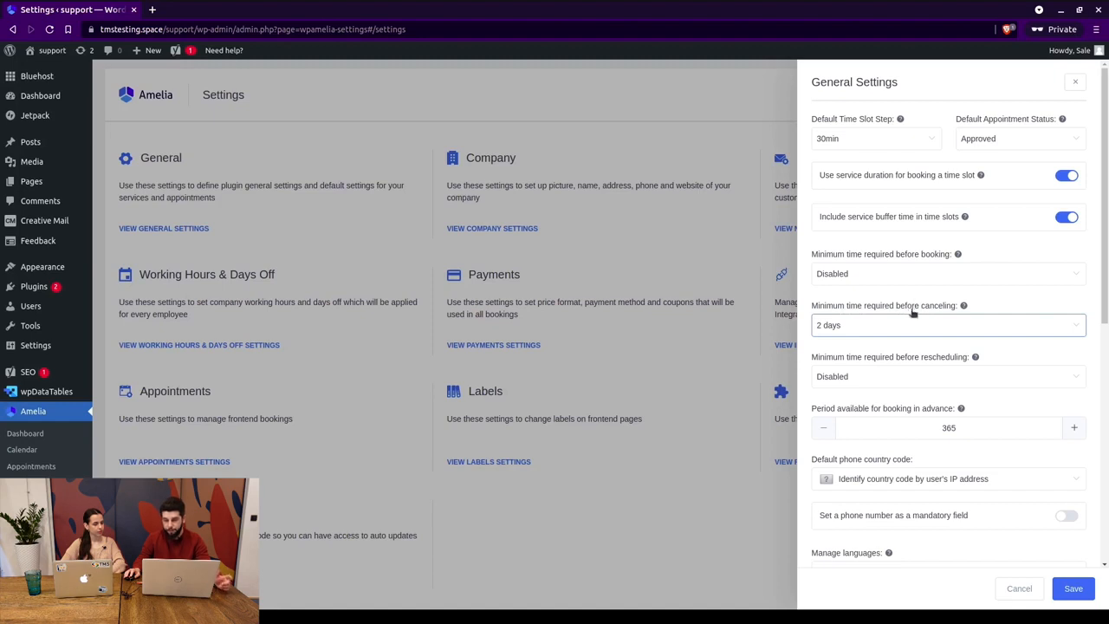
# Require 1 day's notice before rescheduling.
pyautogui.click(926, 384)
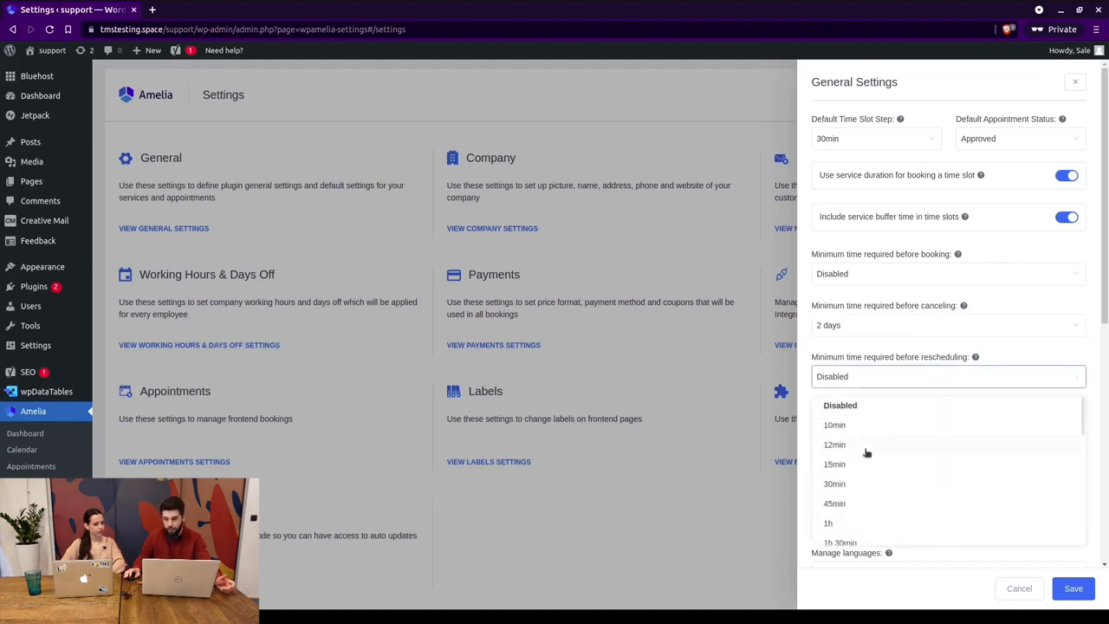
pyautogui.scroll(-4, 876, 421)
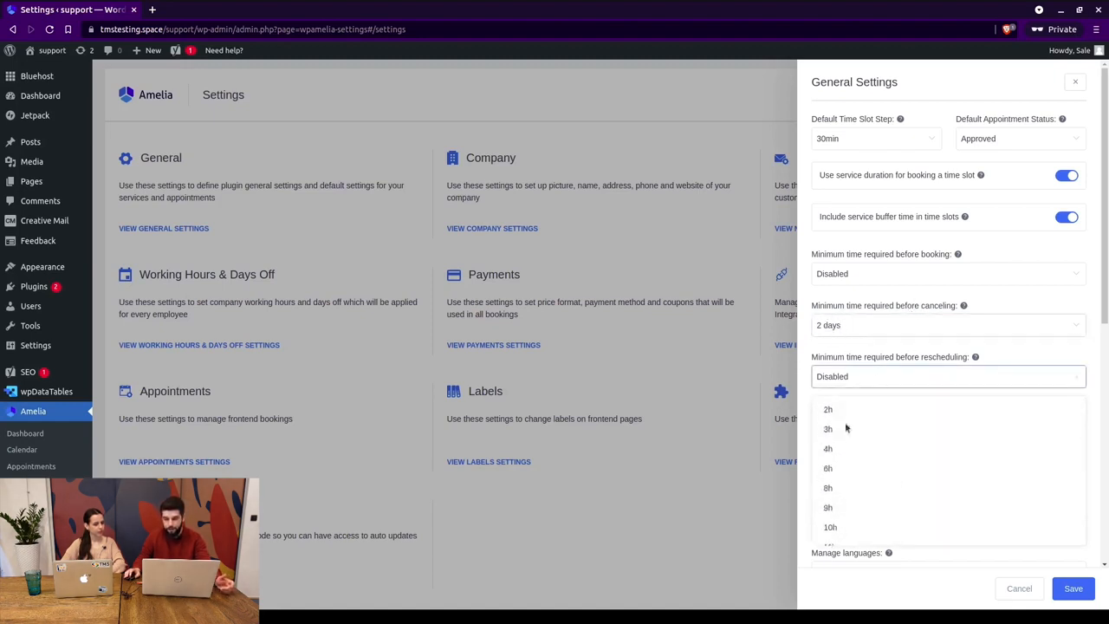
pyautogui.scroll(2, 859, 439)
pyautogui.scroll(-5, 863, 440)
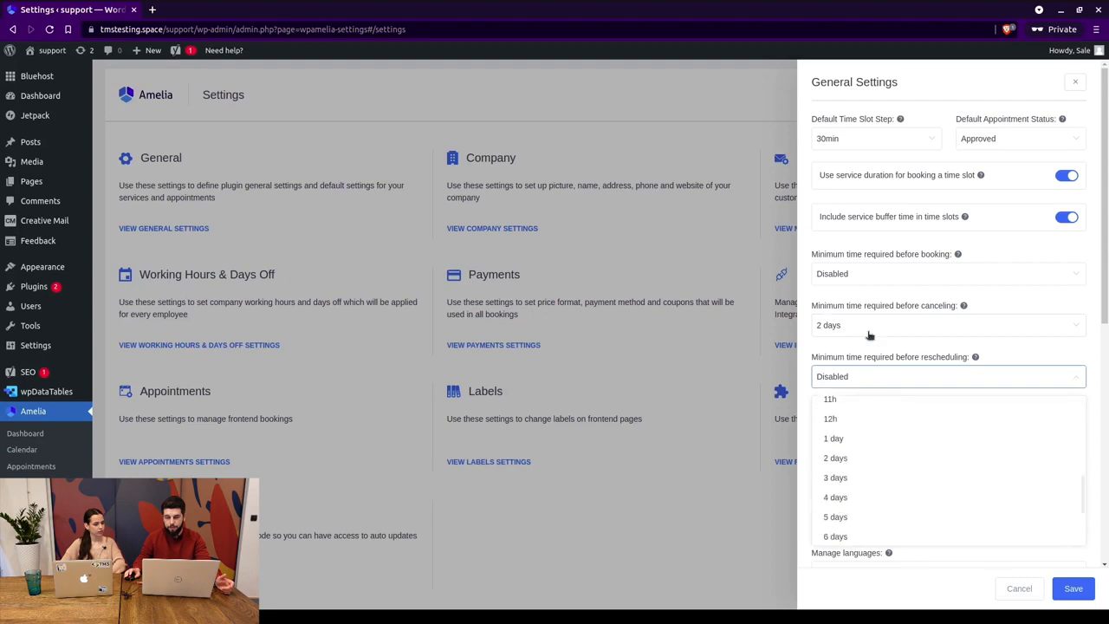
pyautogui.click(854, 438)
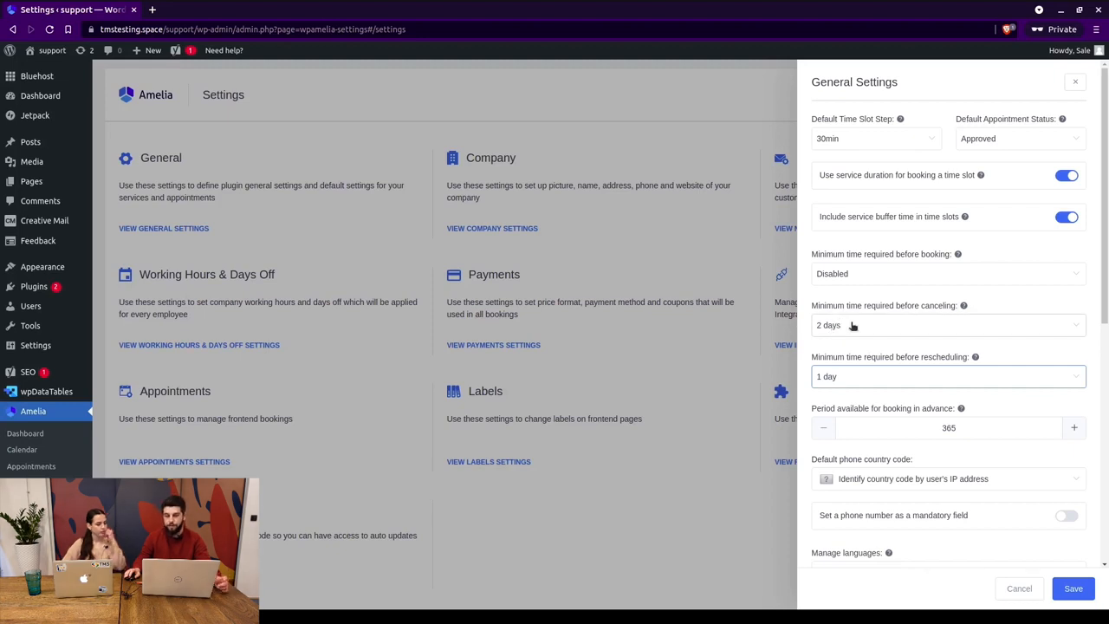
pyautogui.scroll(-2, 853, 326)
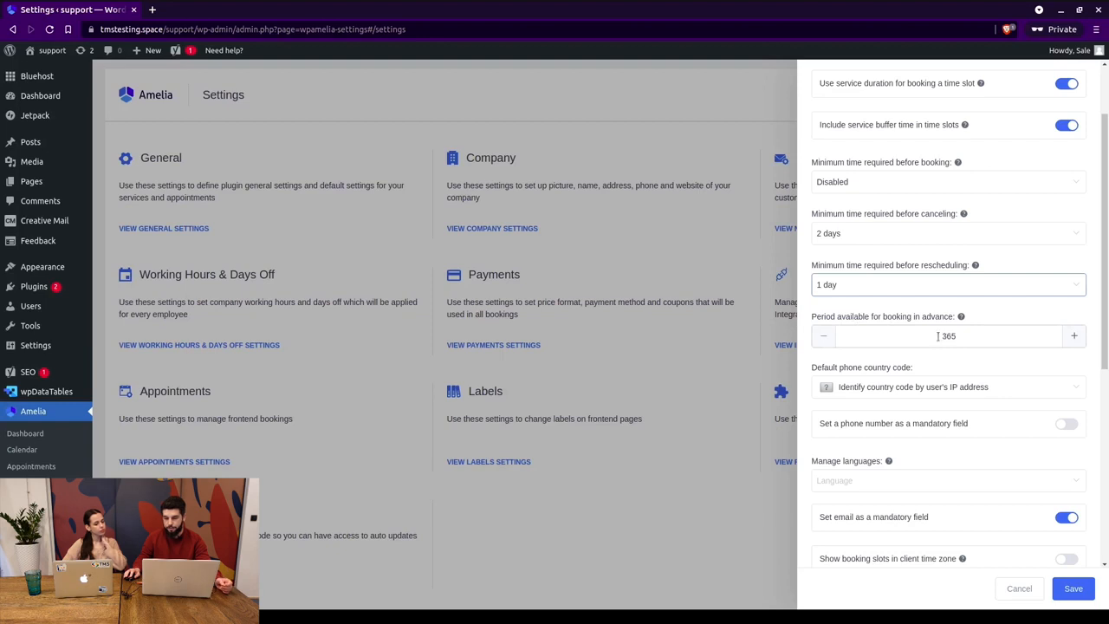
# Change the advance booking period from 365 to 30 days.
pyautogui.moveTo(937, 336); pyautogui.dragTo(958, 337)
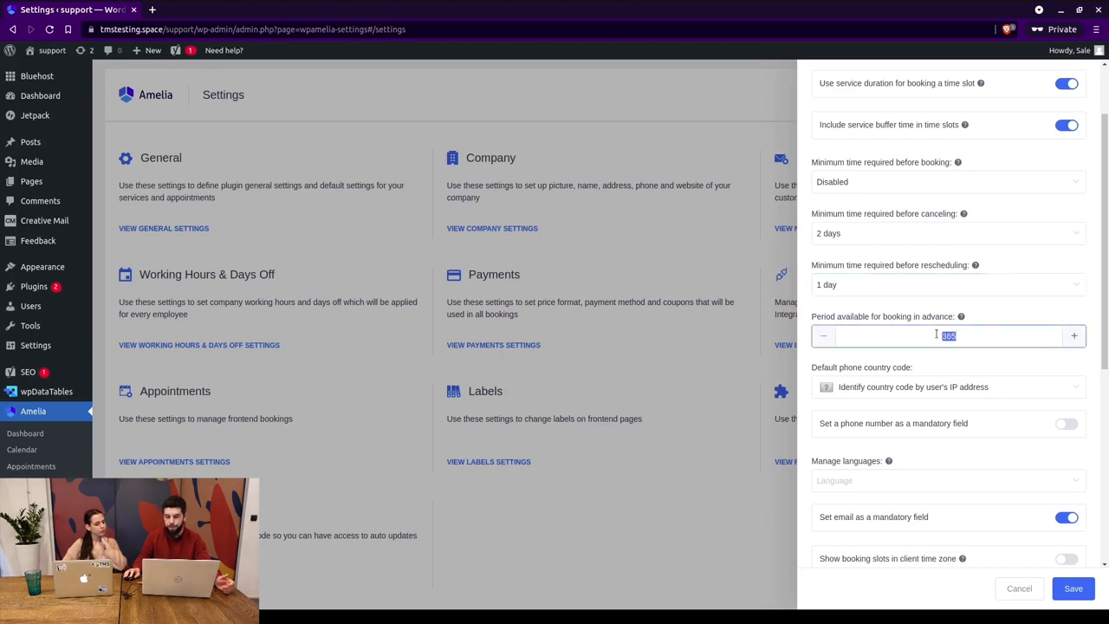
pyautogui.write('30')
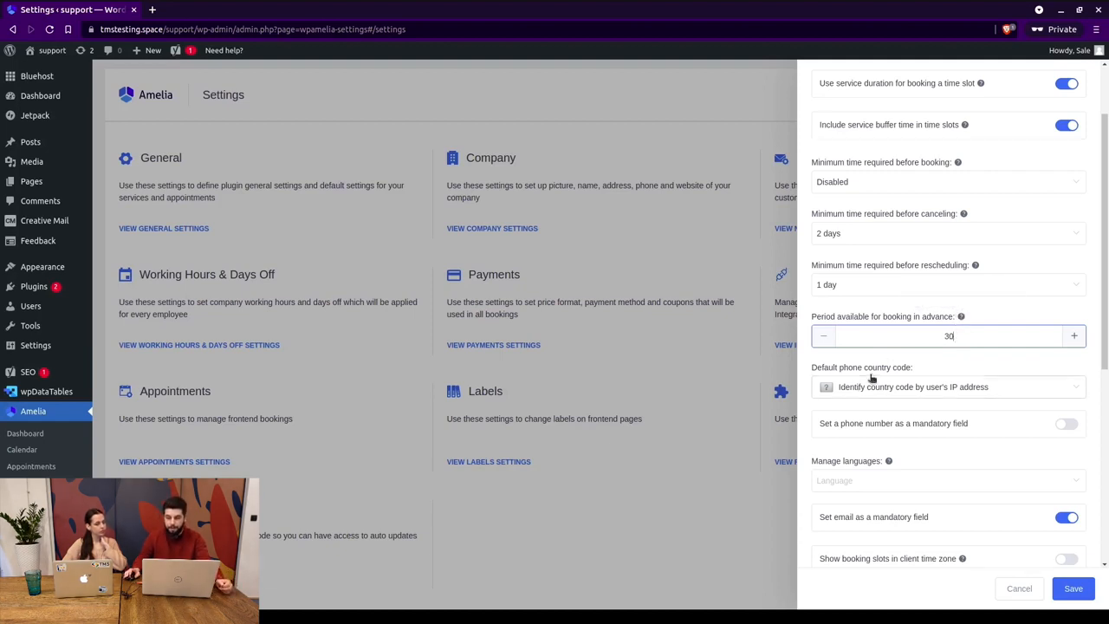
pyautogui.scroll(-2, 873, 347)
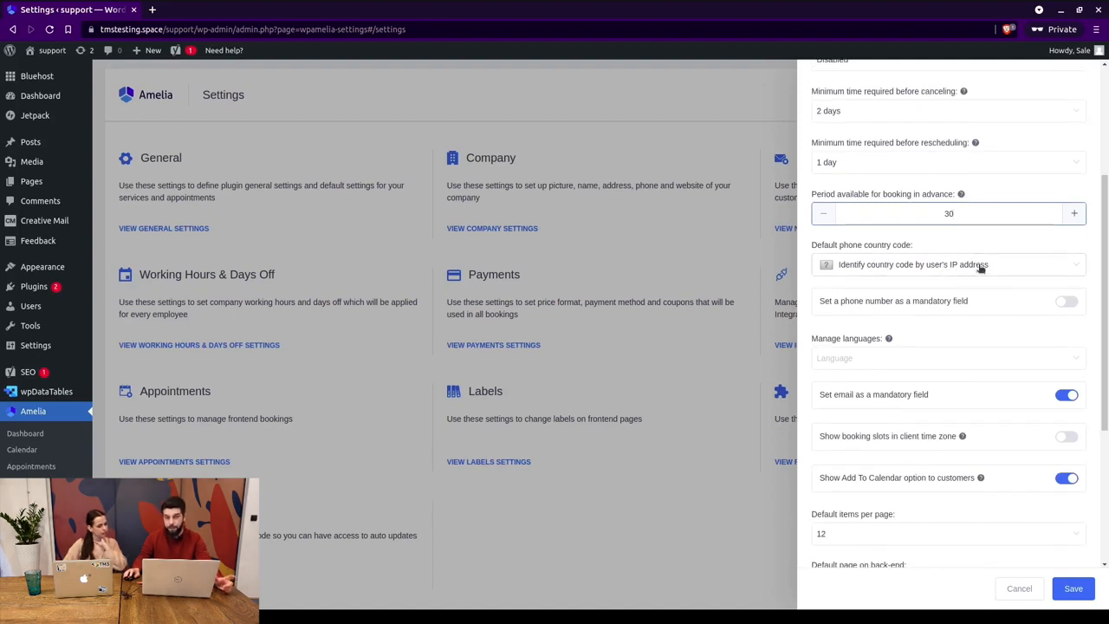
# Leave the default phone country code unchanged and keep the phone number optional.
pyautogui.click(928, 269)
pyautogui.scroll(-5, 896, 317)
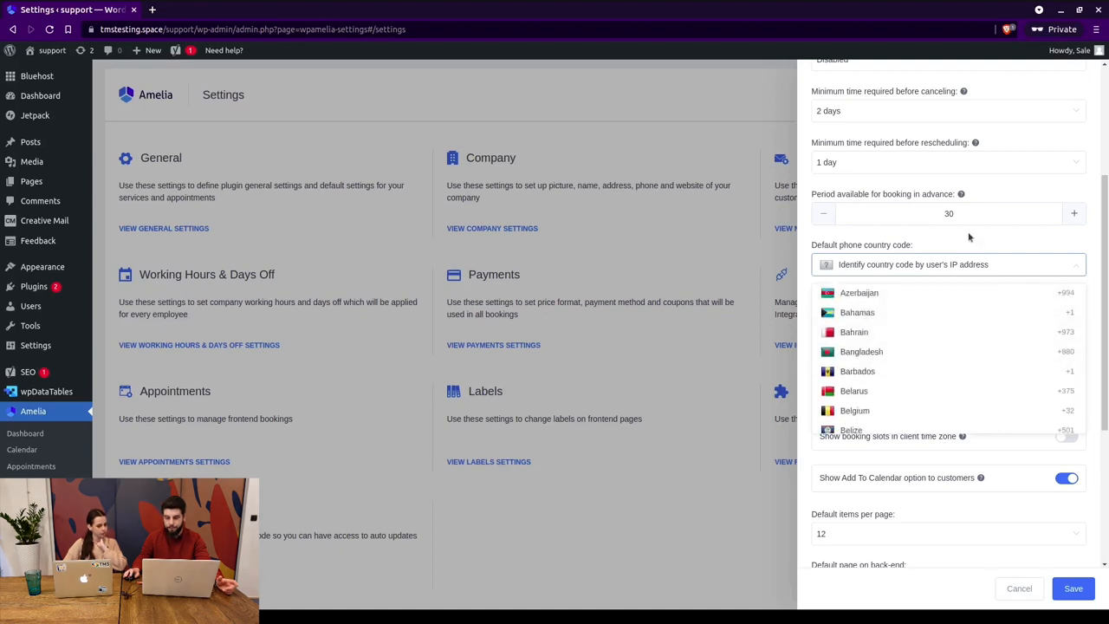
pyautogui.click(918, 276)
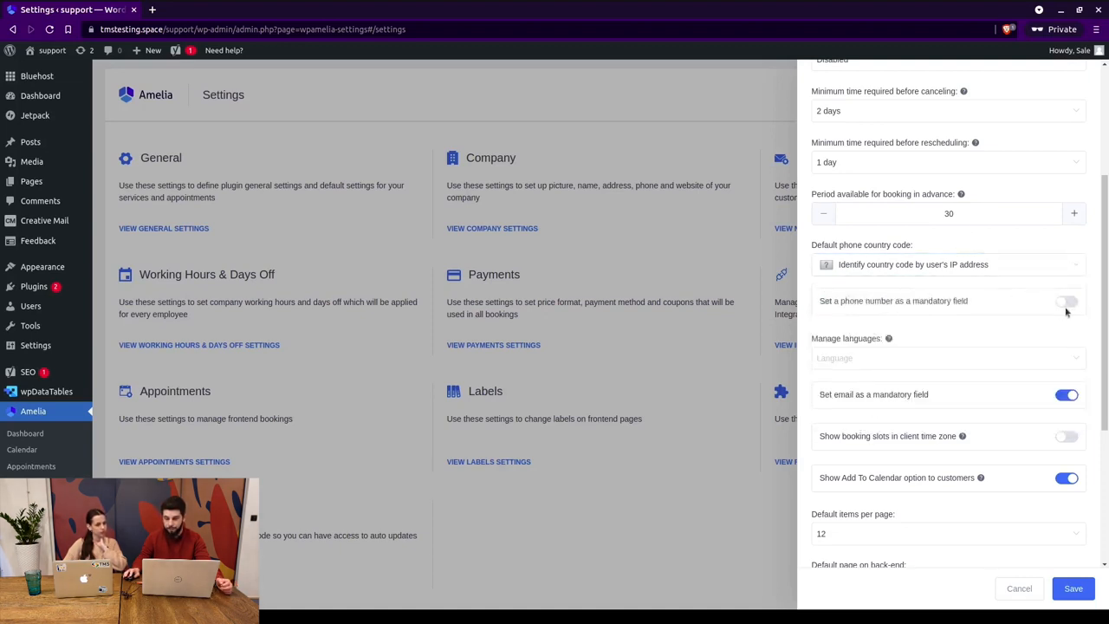
pyautogui.click(1069, 301)
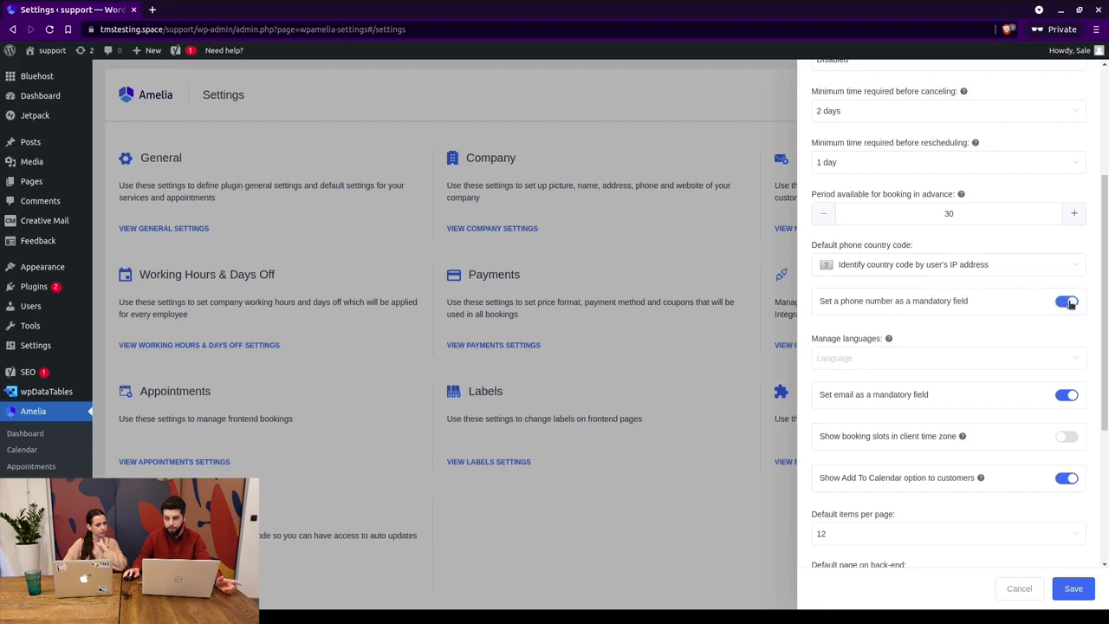
pyautogui.click(1069, 301)
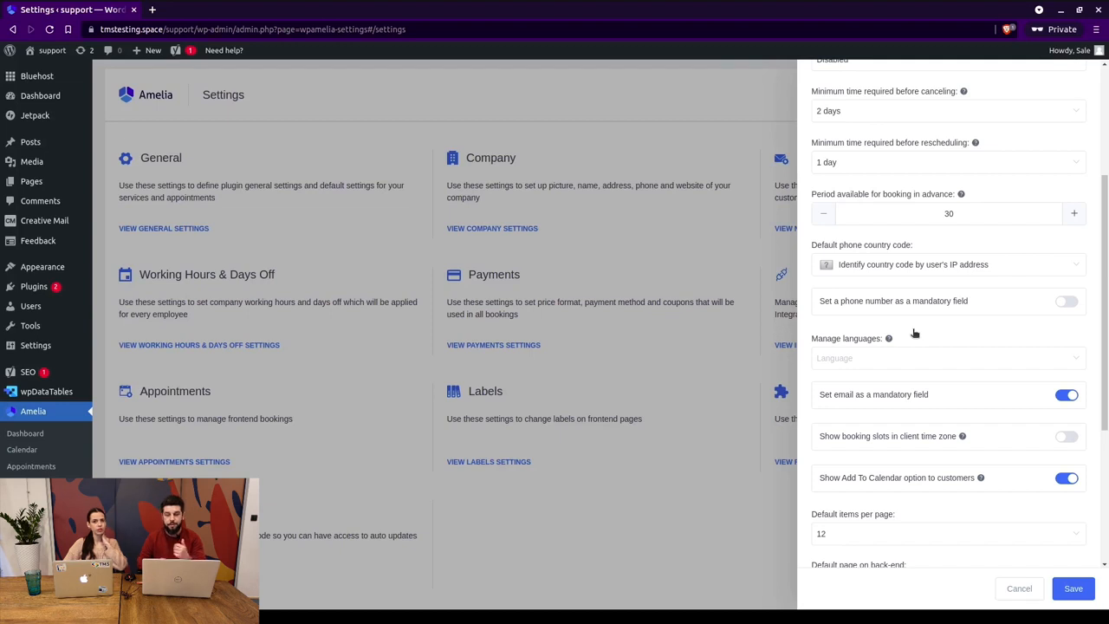
pyautogui.click(870, 357)
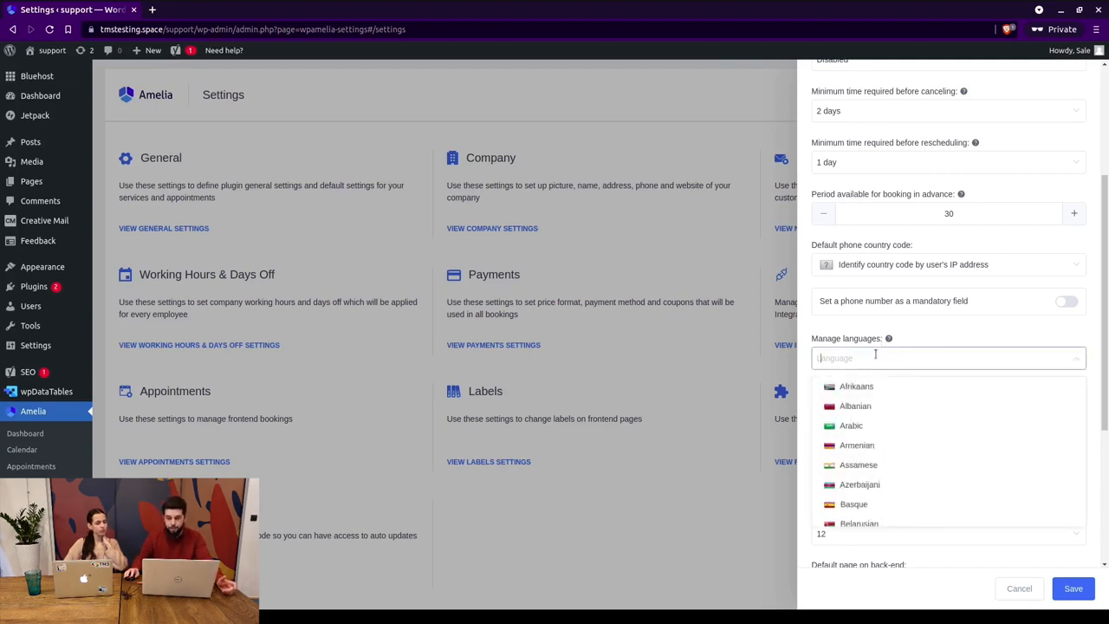
pyautogui.click(933, 329)
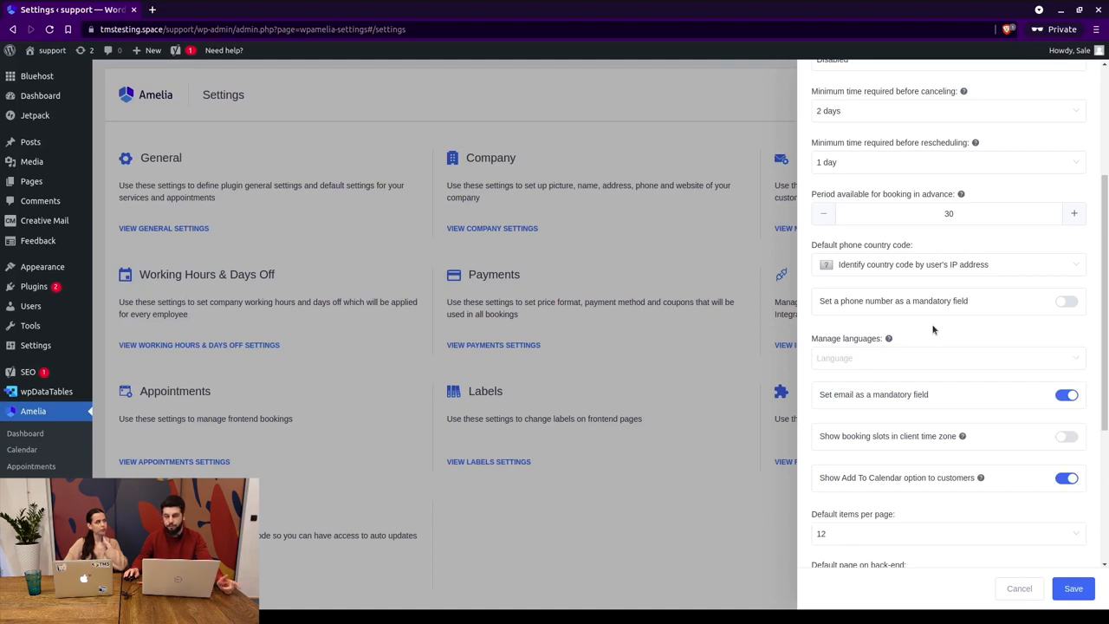
pyautogui.click(918, 351)
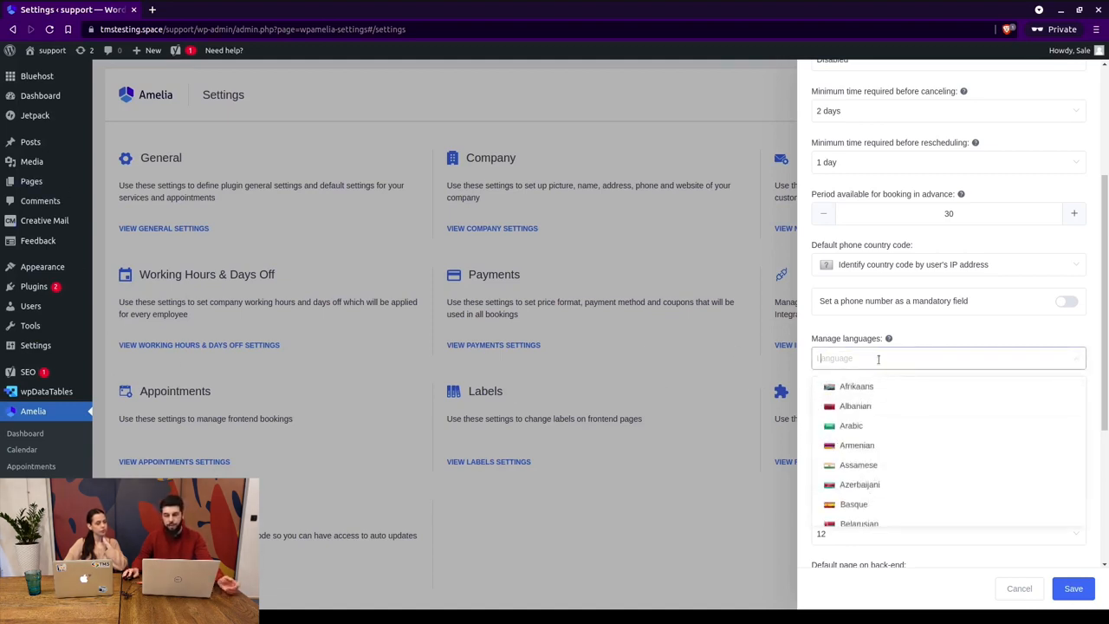
pyautogui.click(935, 334)
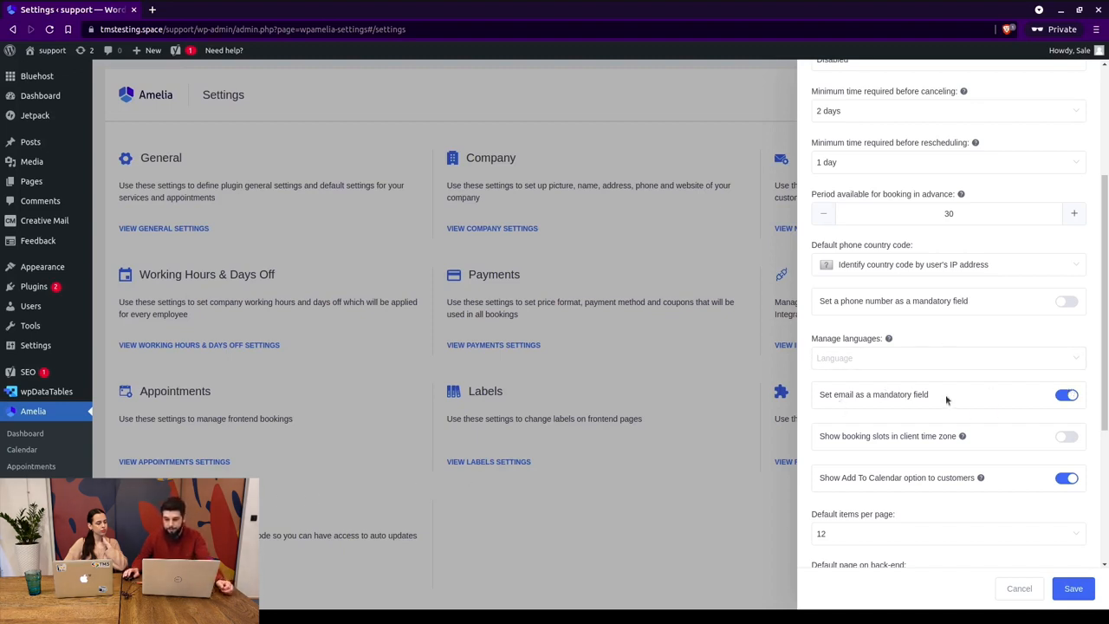
pyautogui.scroll(-1, 960, 353)
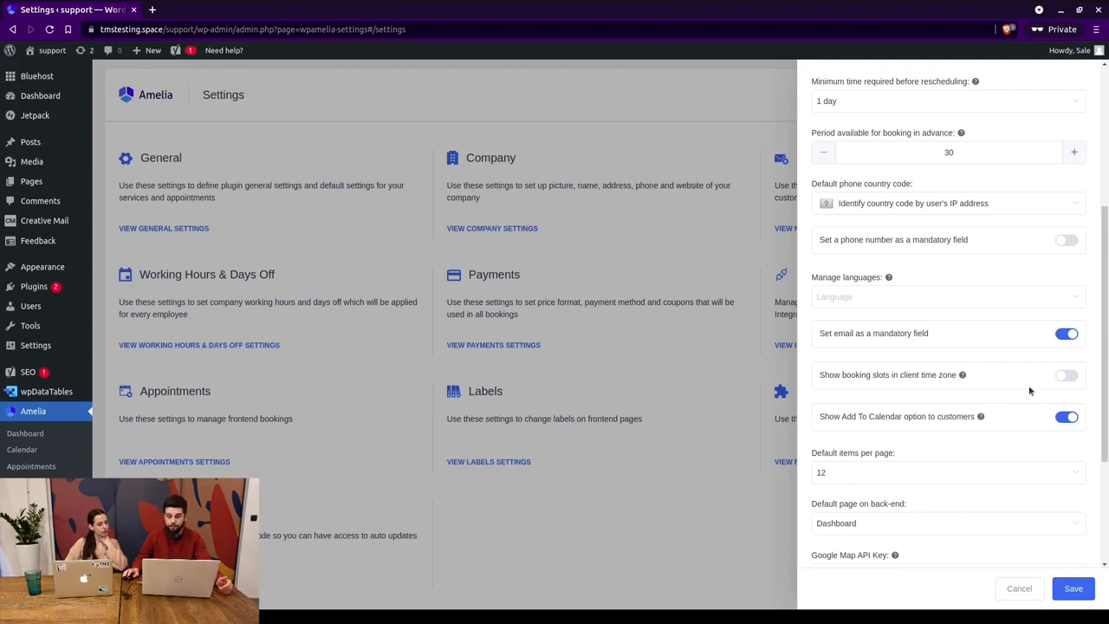
# Show booking slots in the client's time zone and keep 12 default items per page.
pyautogui.click(1065, 375)
pyautogui.scroll(-3, 971, 378)
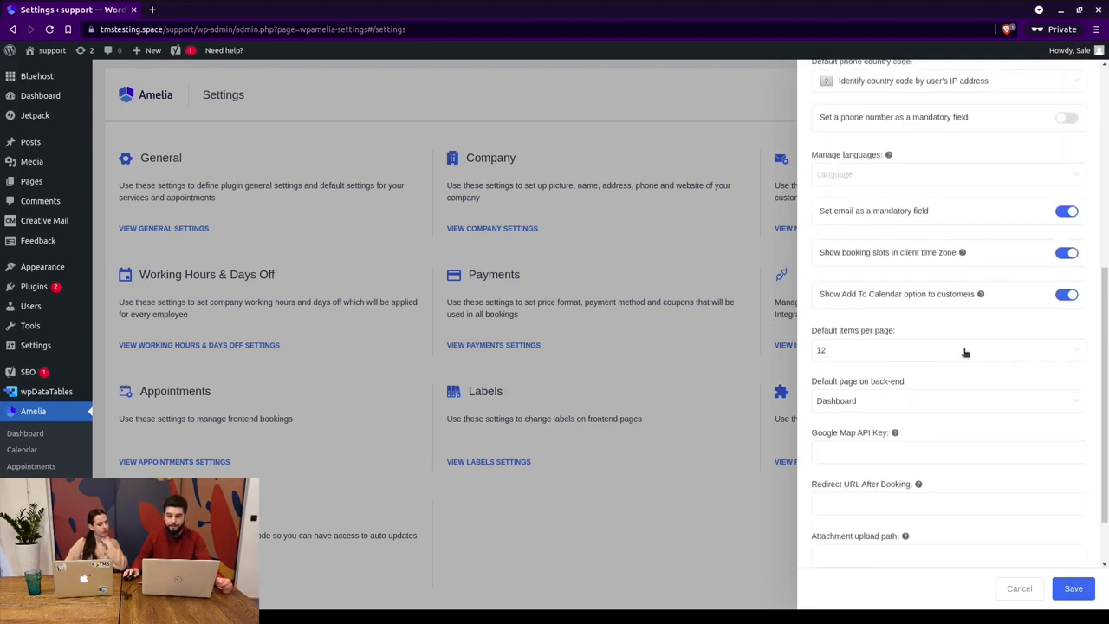
pyautogui.moveTo(849, 293); pyautogui.dragTo(925, 294)
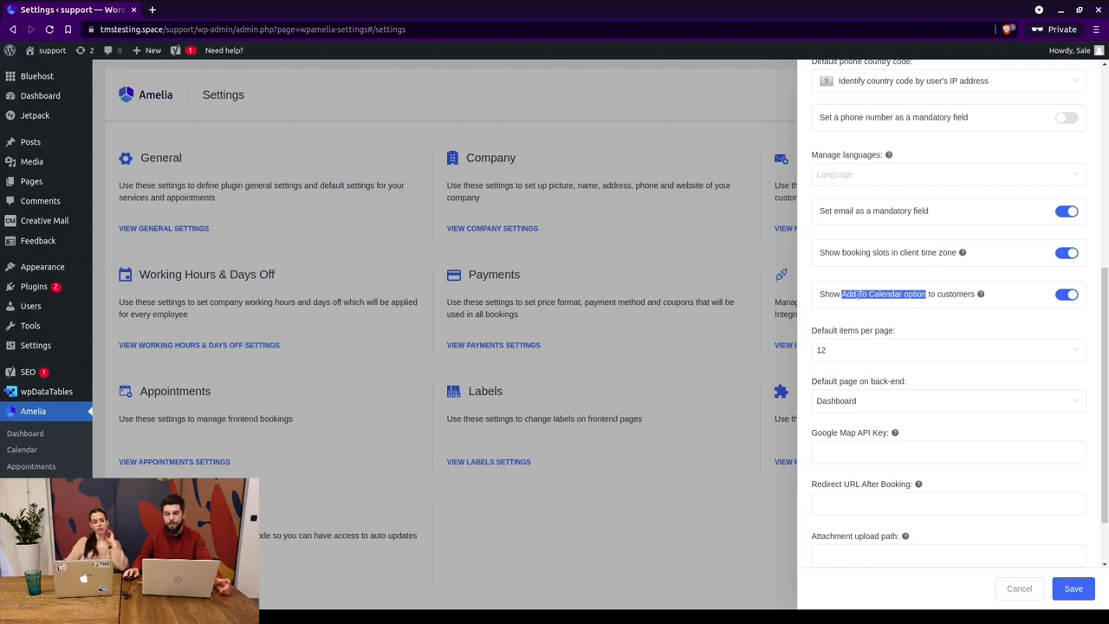
pyautogui.click(884, 294)
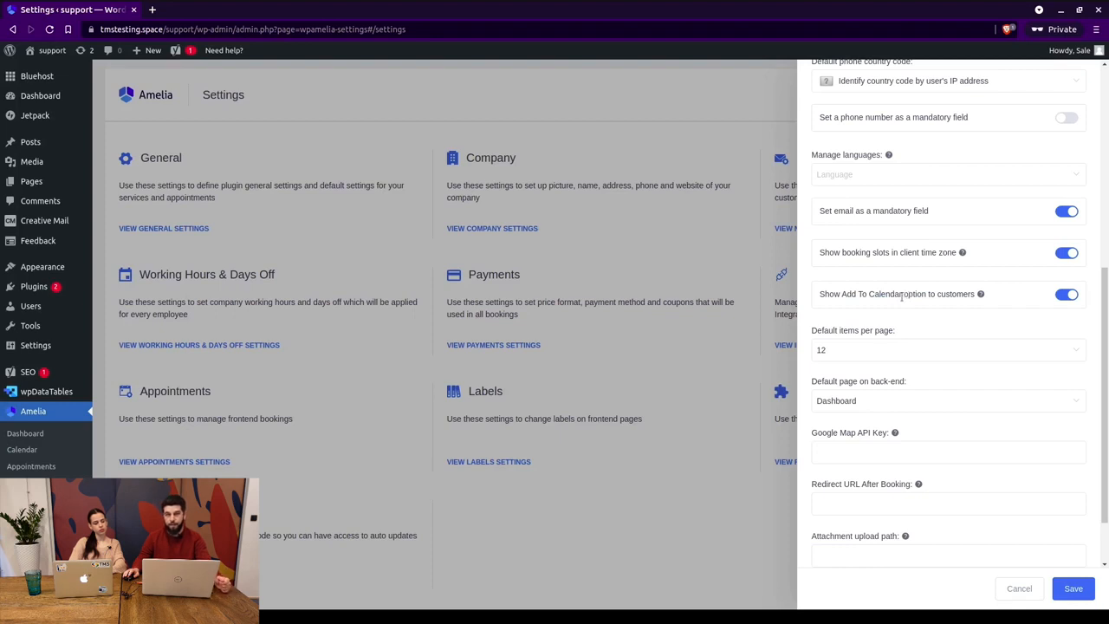
pyautogui.scroll(-2, 883, 295)
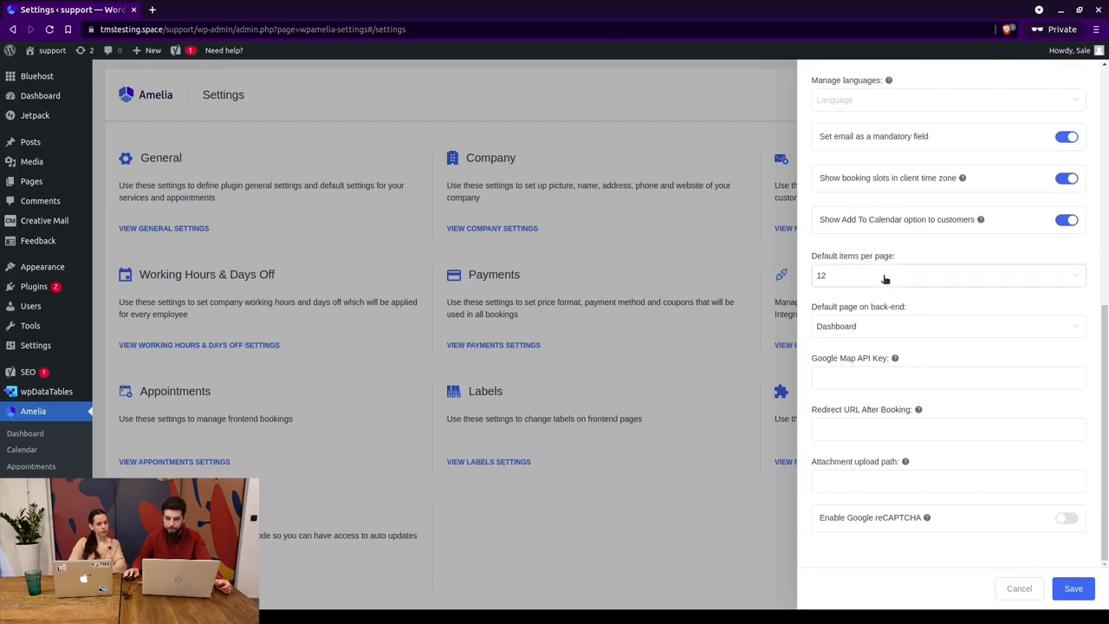
pyautogui.click(831, 275)
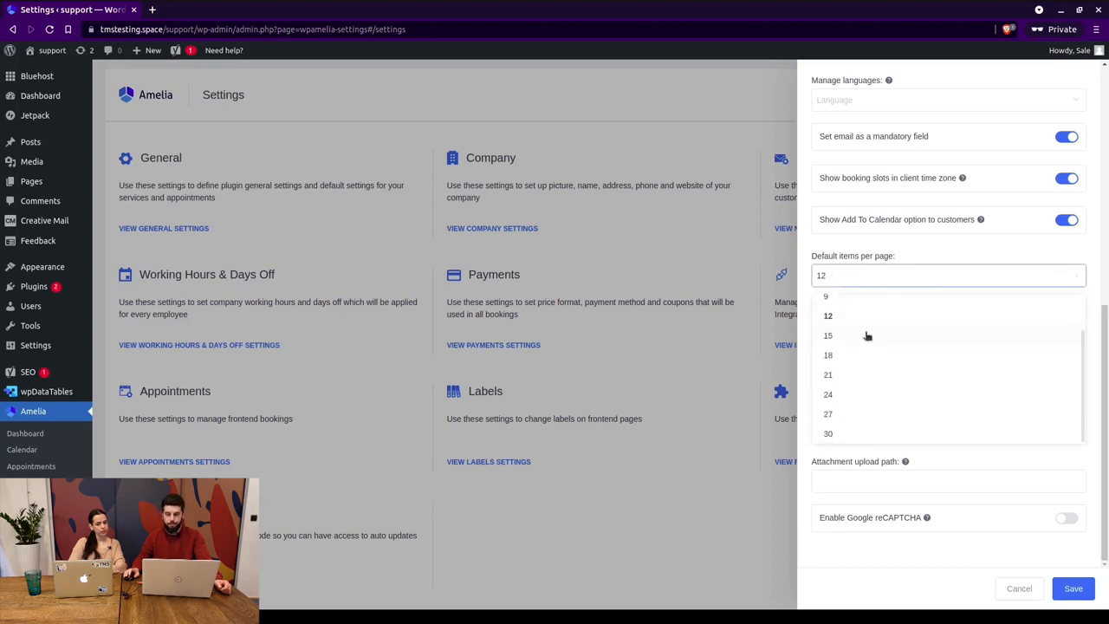
pyautogui.scroll(-1, 871, 355)
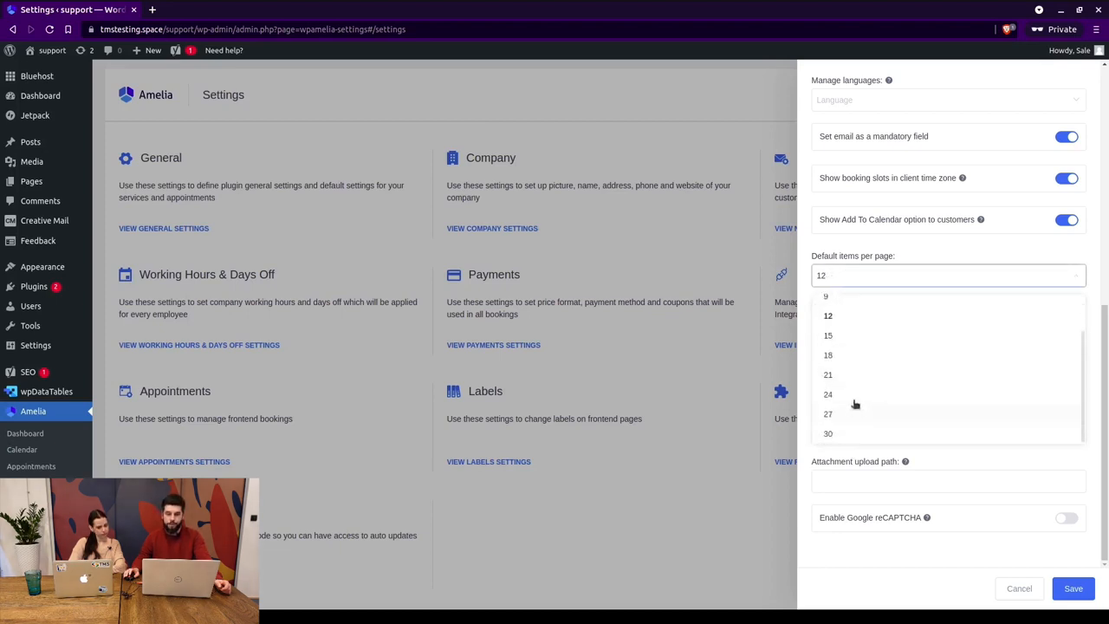
pyautogui.click(884, 246)
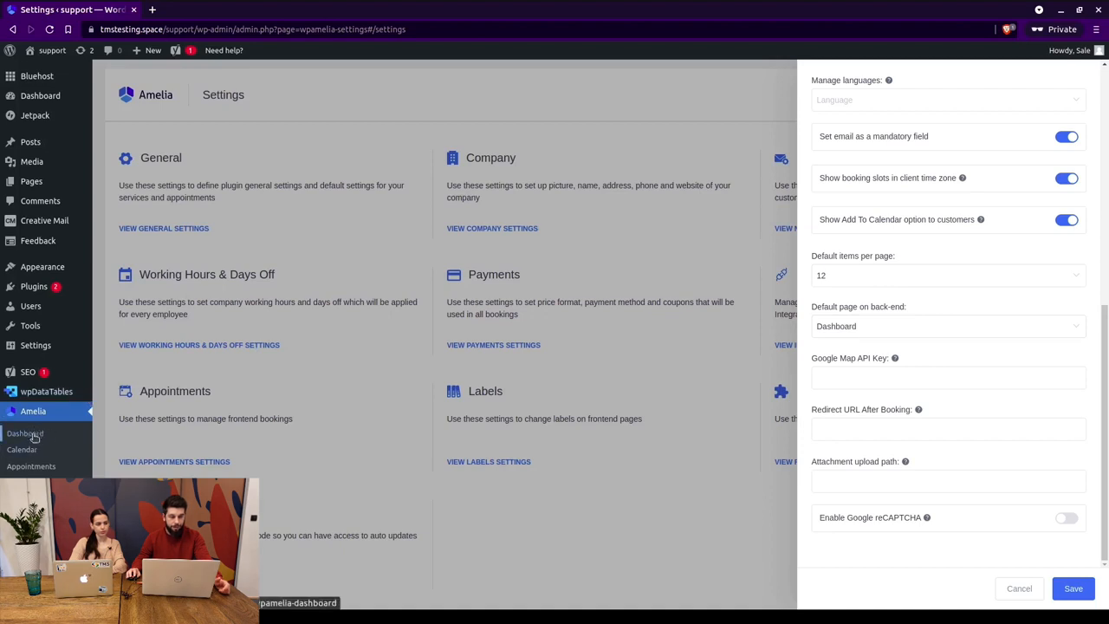
# Keep Dashboard as default page and review the API key, redirect URL and upload path fields.
pyautogui.click(973, 322)
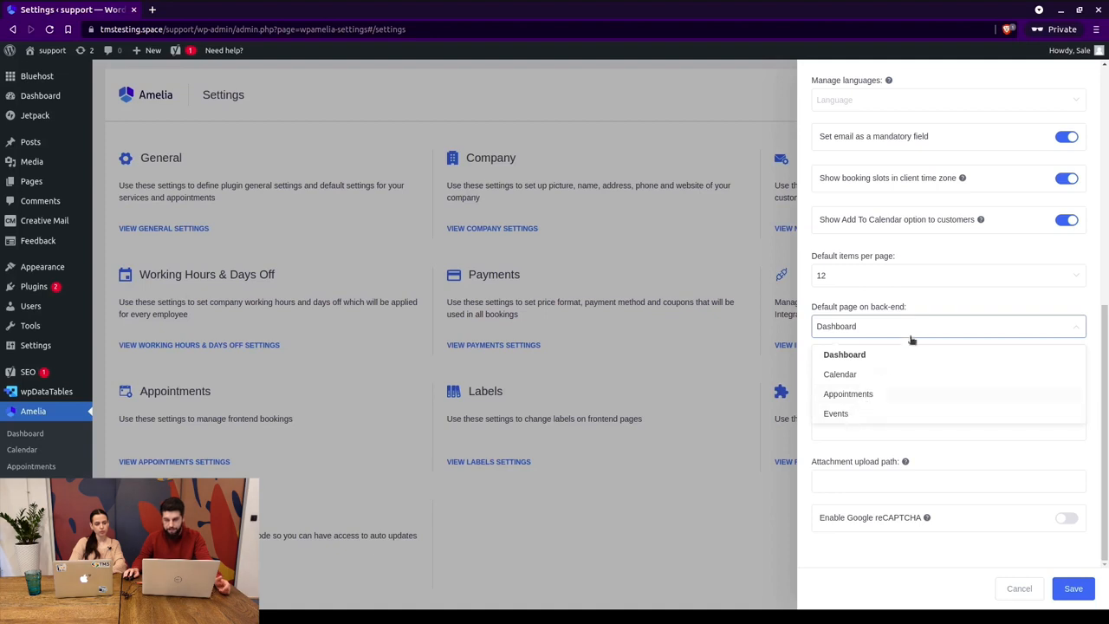
pyautogui.click(845, 354)
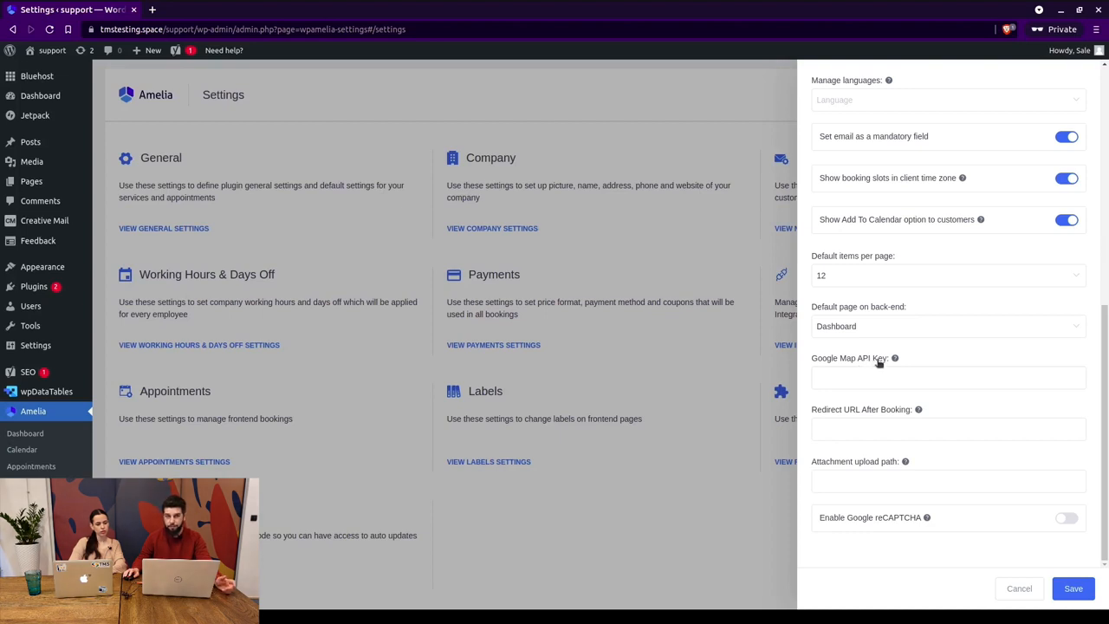
pyautogui.click(856, 380)
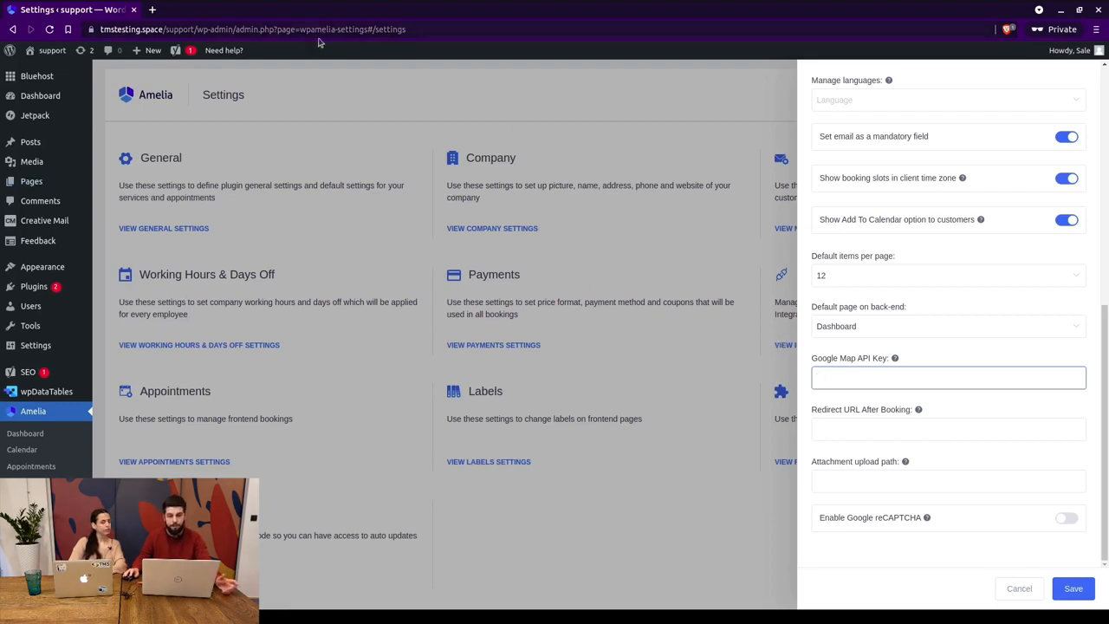
pyautogui.click(856, 417)
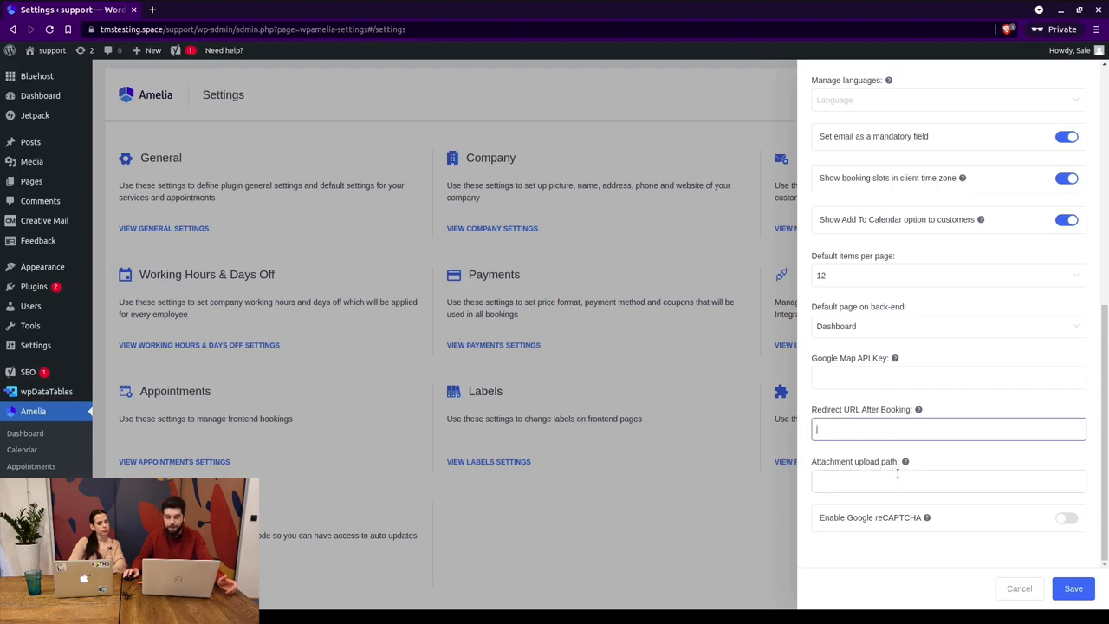
pyautogui.moveTo(905, 459)
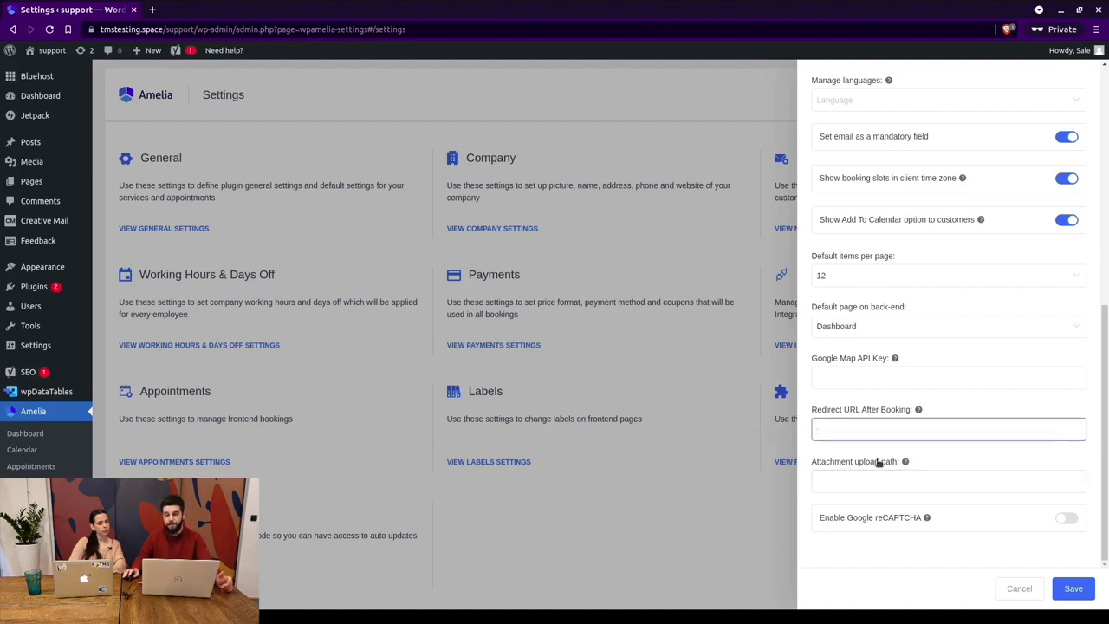
pyautogui.click(847, 473)
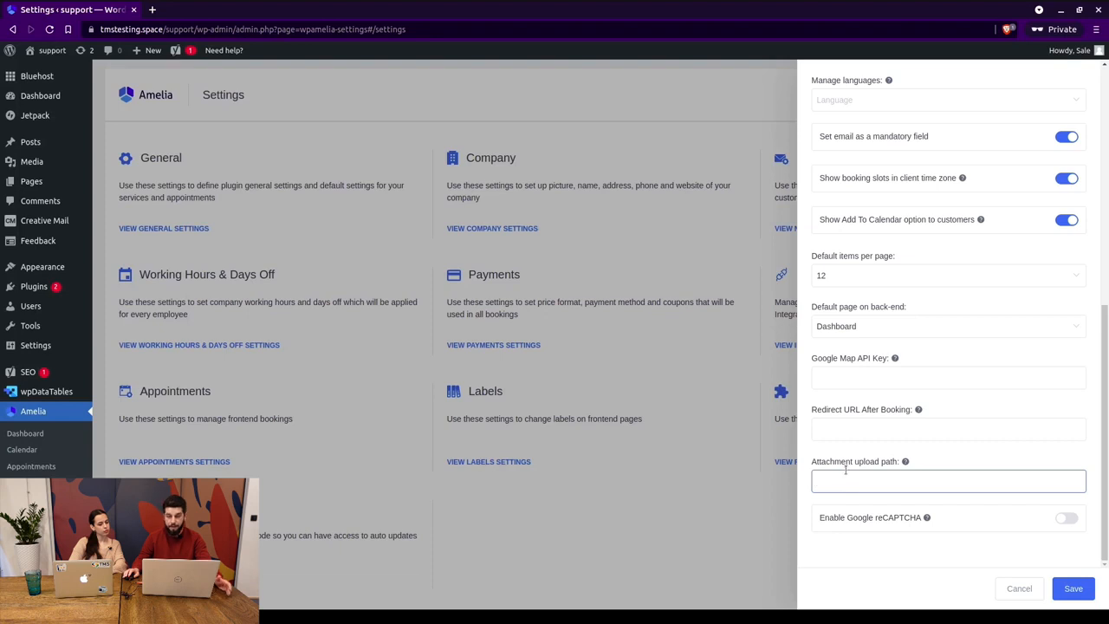
# Try Google reCAPTCHA and its Site Key field, then cancel General Settings without saving.
pyautogui.click(1061, 518)
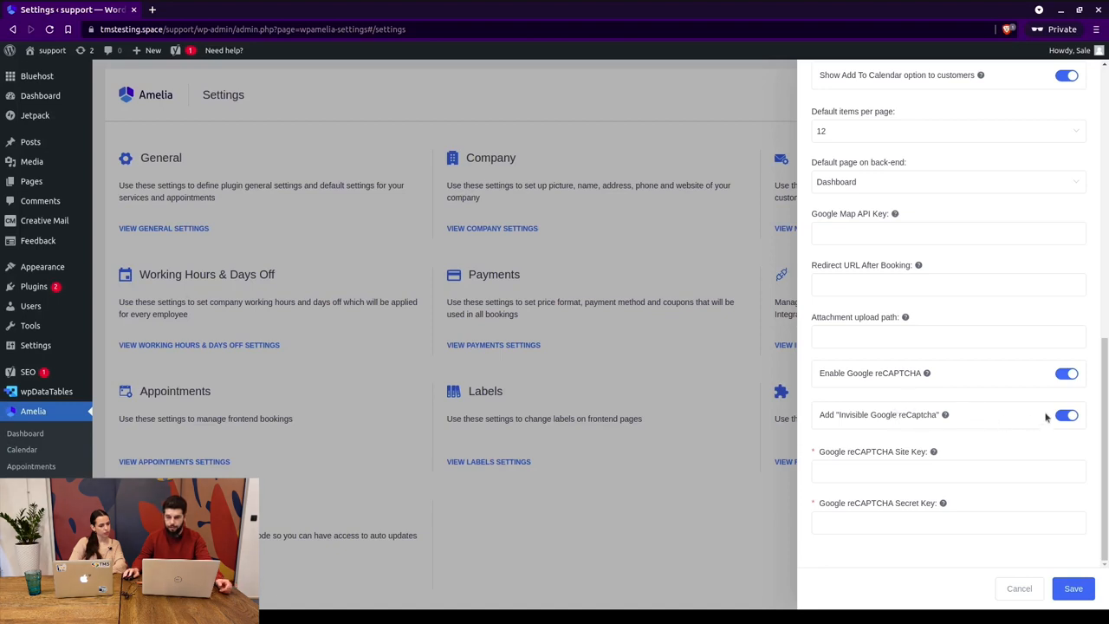
pyautogui.click(863, 454)
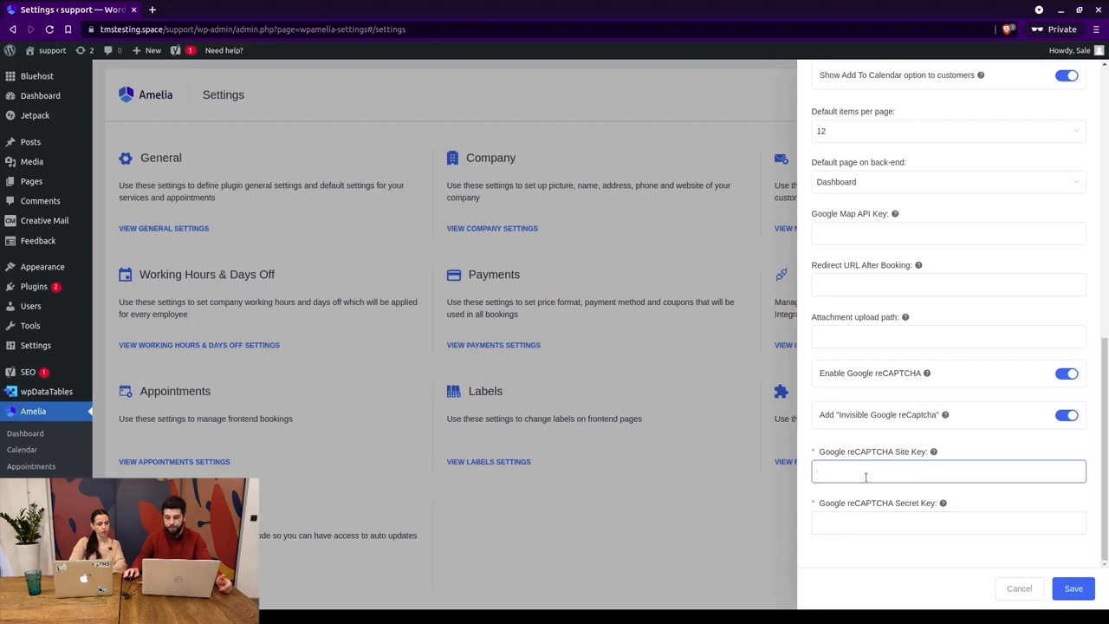
pyautogui.scroll(5, 1005, 546)
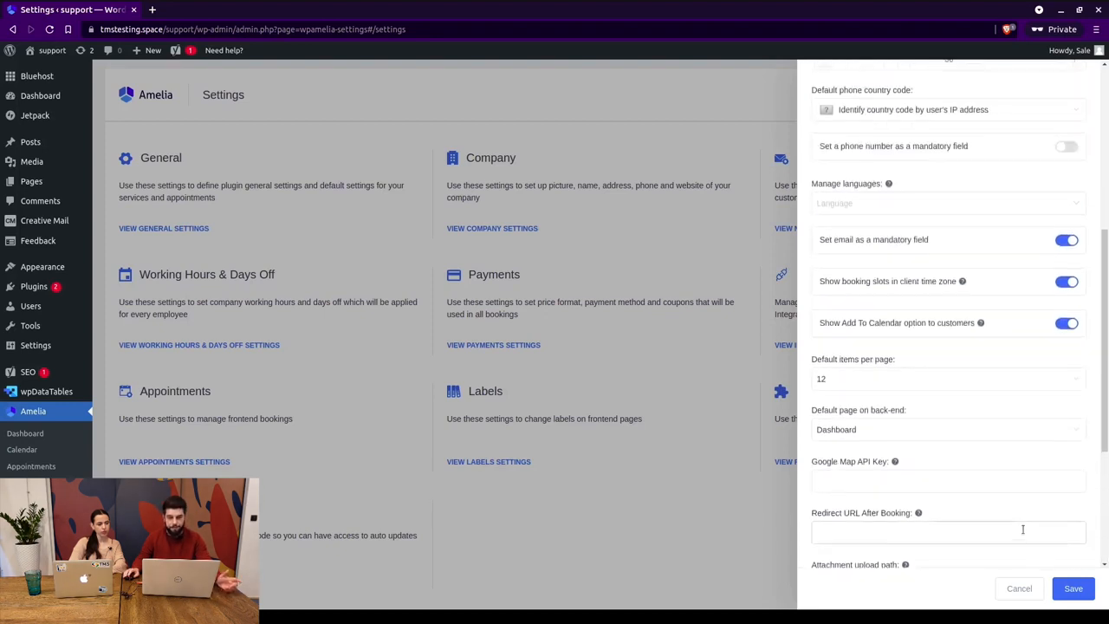
pyautogui.scroll(1, 1022, 529)
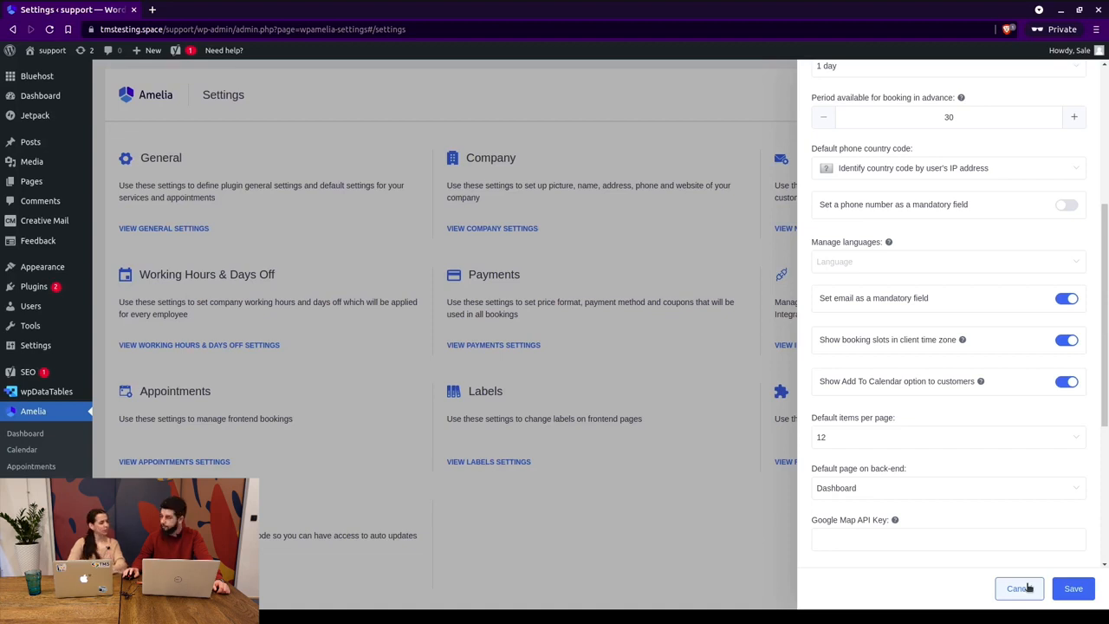
pyautogui.click(594, 327)
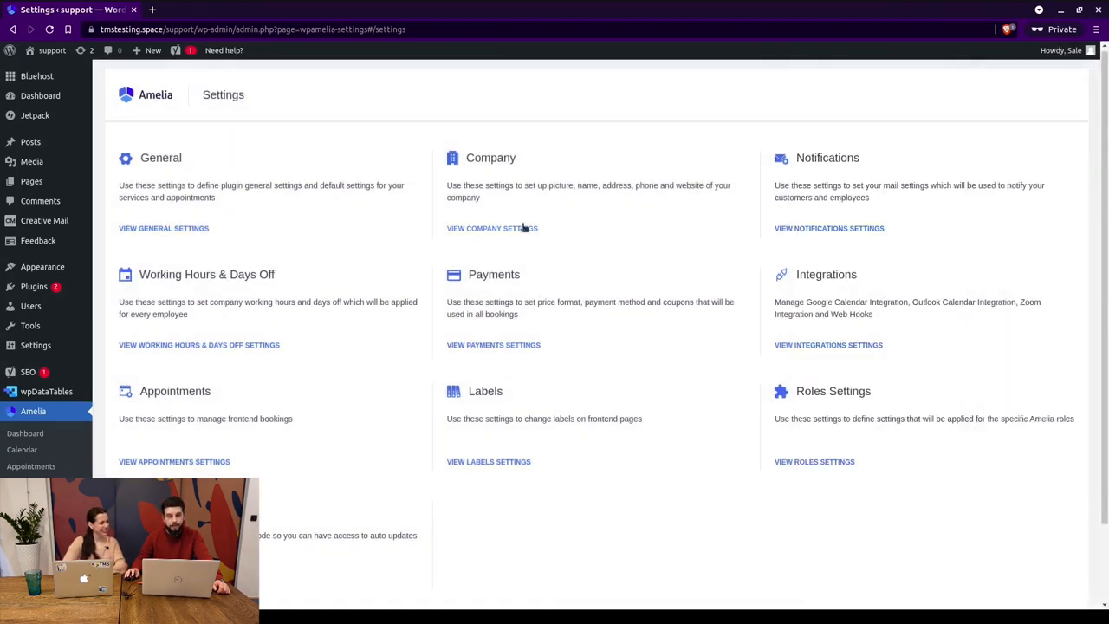
pyautogui.click(523, 227)
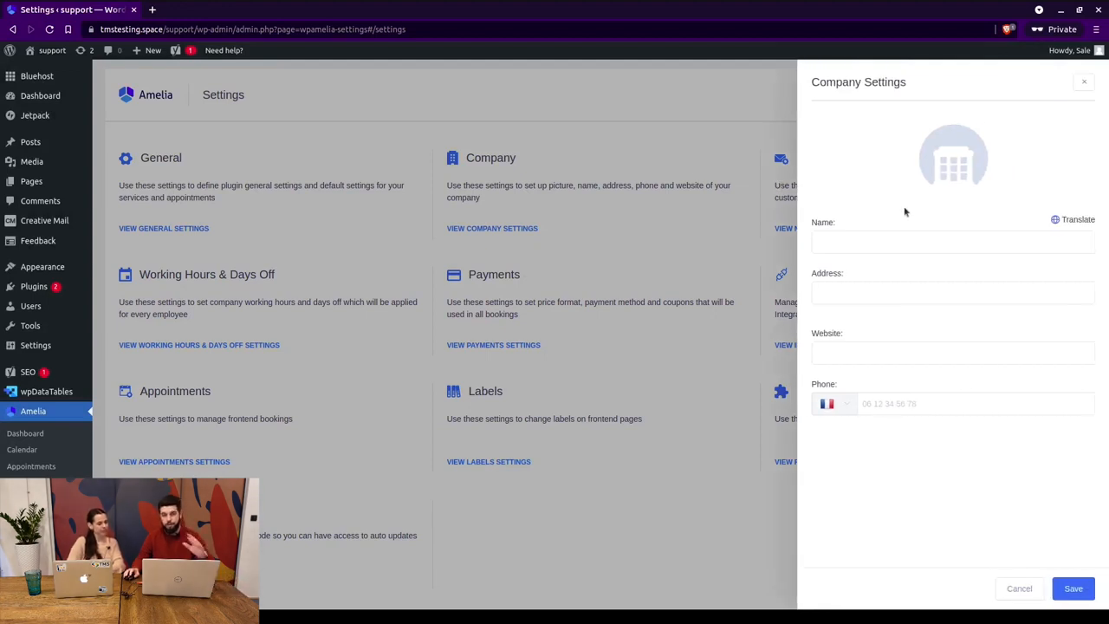
pyautogui.click(859, 242)
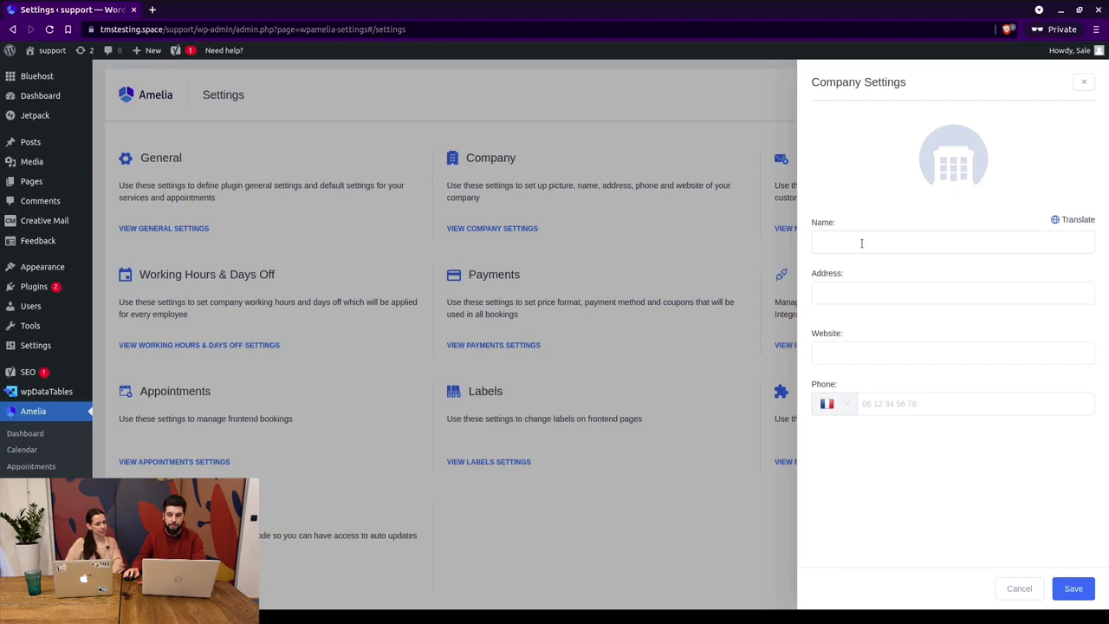
pyautogui.click(1040, 293)
pyautogui.click(1059, 347)
pyautogui.click(885, 402)
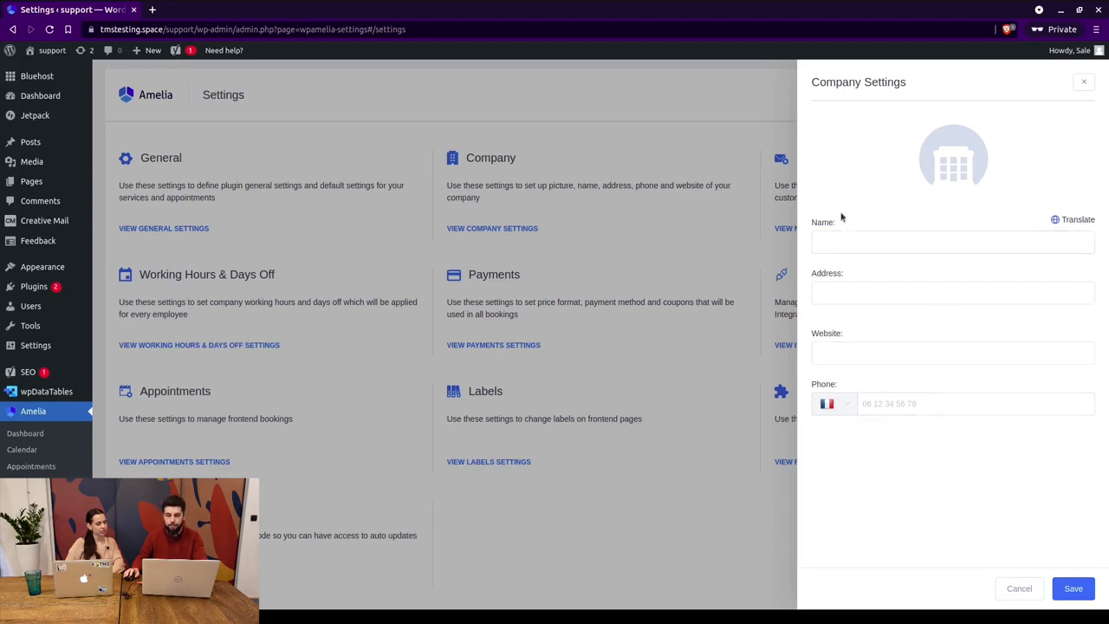
pyautogui.click(1055, 219)
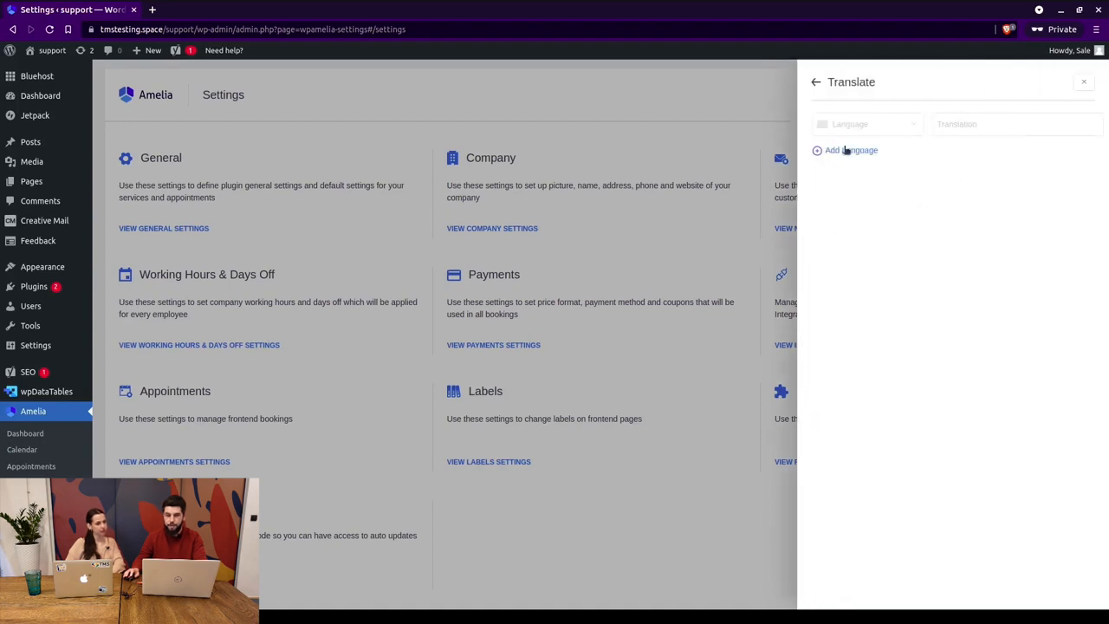
pyautogui.click(893, 129)
pyautogui.click(838, 93)
pyautogui.click(841, 103)
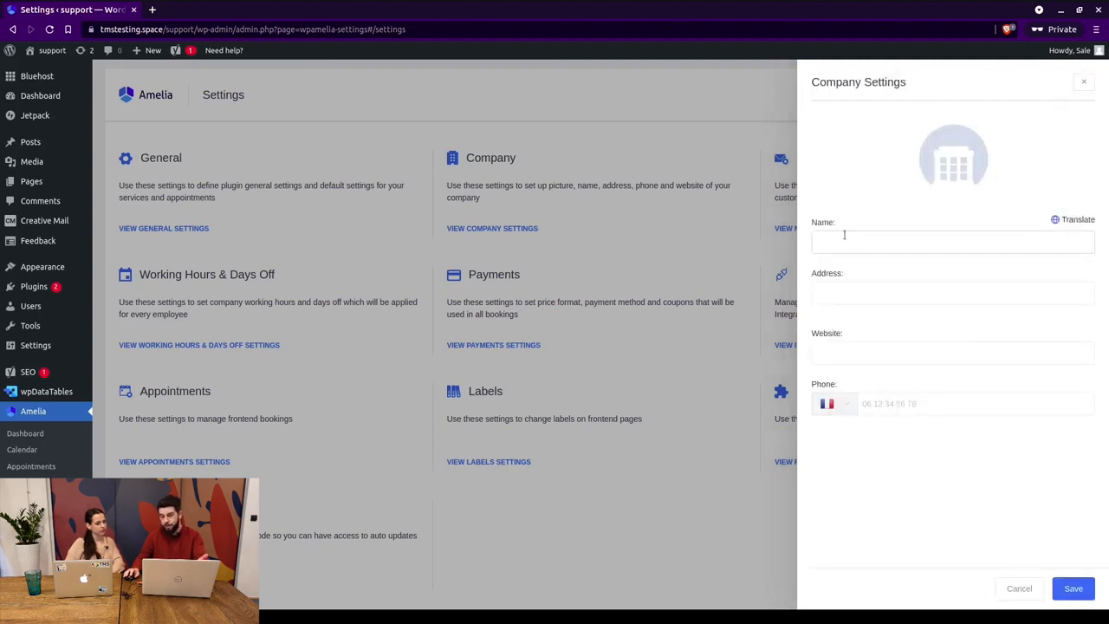
pyautogui.click(1082, 83)
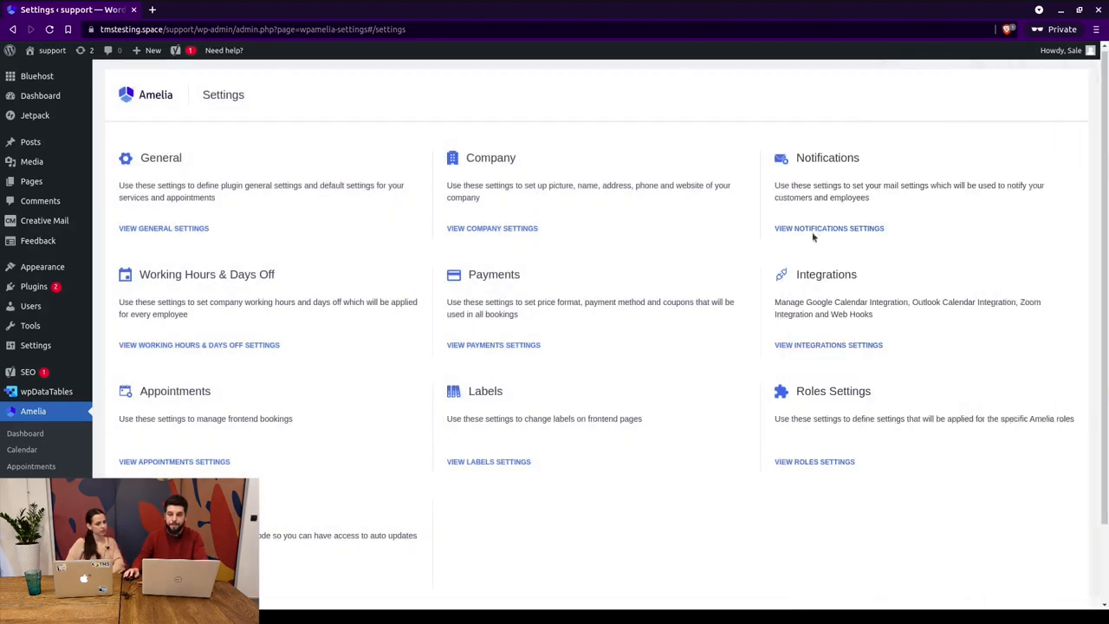
pyautogui.click(525, 229)
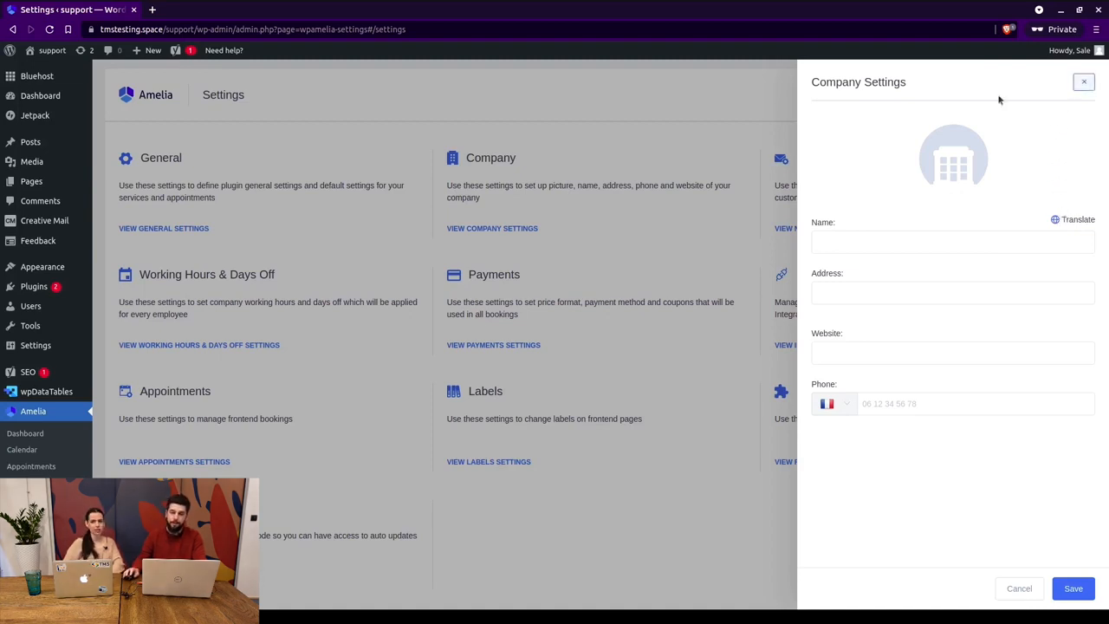
pyautogui.click(1083, 83)
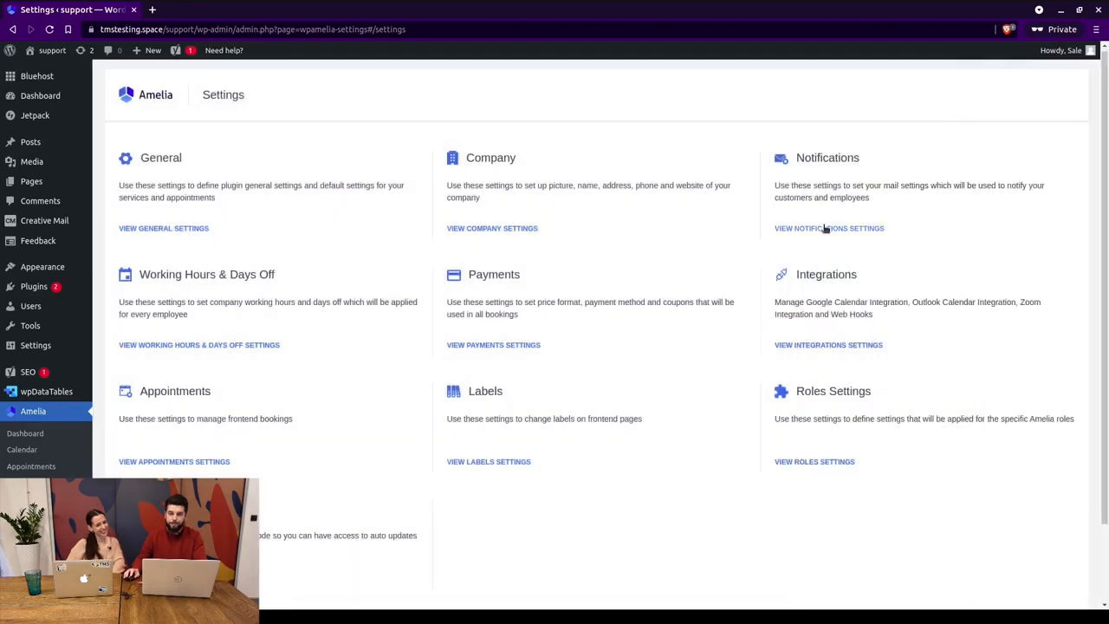
pyautogui.click(826, 228)
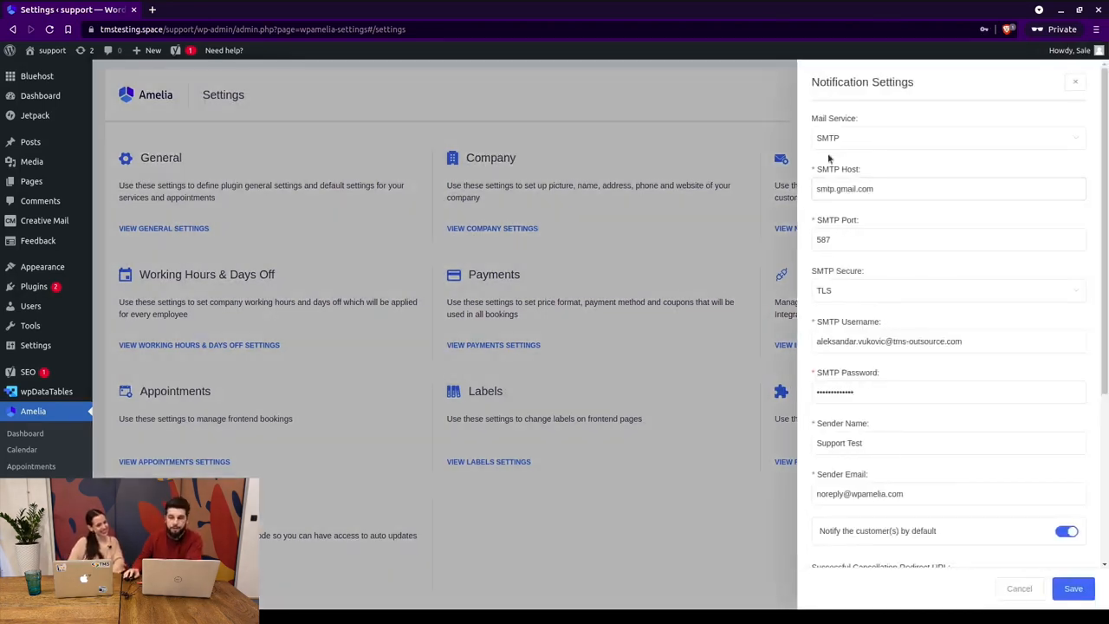
pyautogui.scroll(-3, 858, 217)
pyautogui.scroll(2, 851, 213)
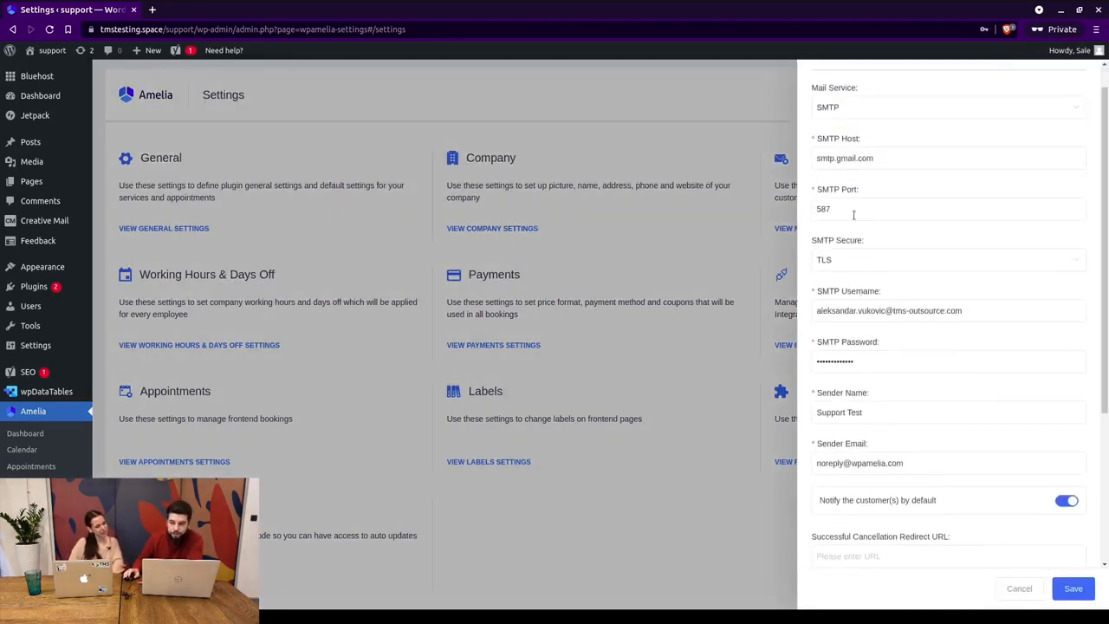
pyautogui.scroll(1, 858, 130)
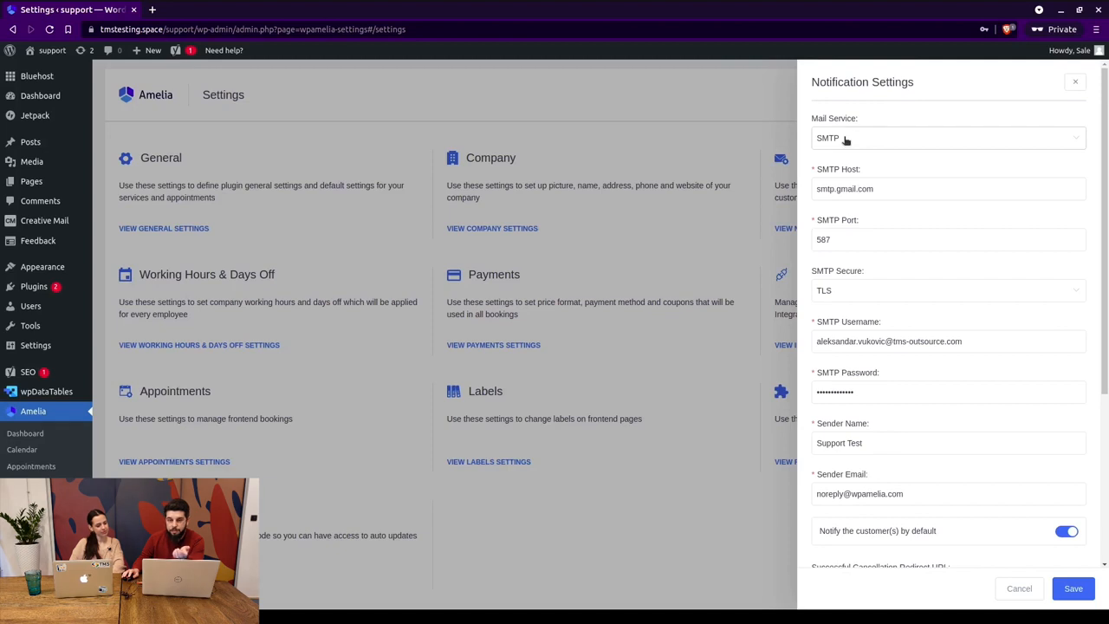
pyautogui.doubleClick(841, 188)
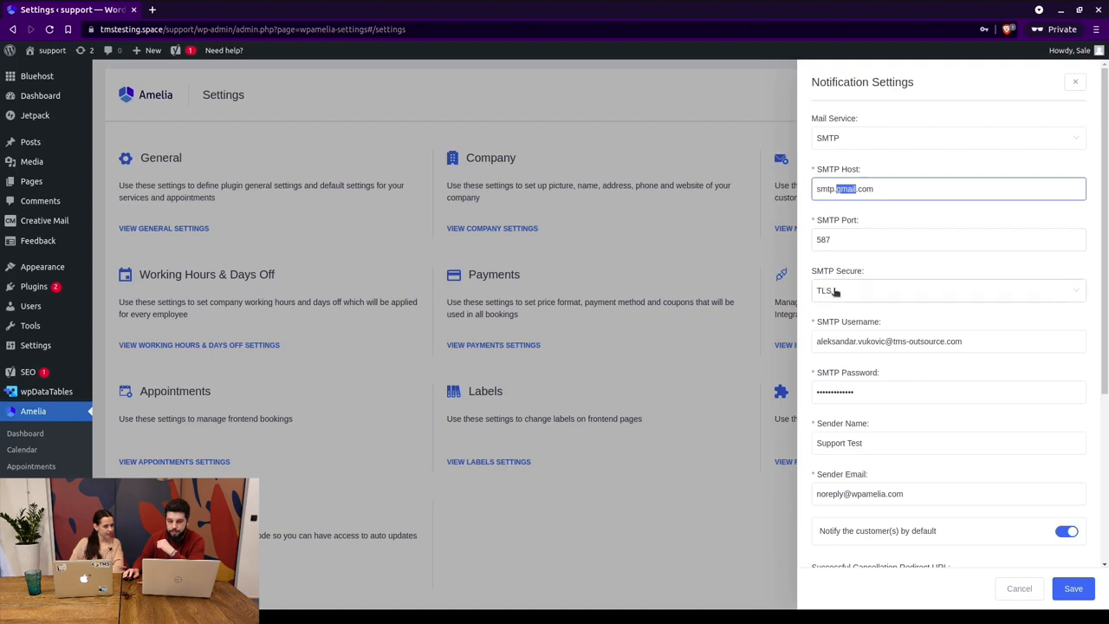
pyautogui.doubleClick(853, 343)
pyautogui.moveTo(854, 343); pyautogui.dragTo(945, 342)
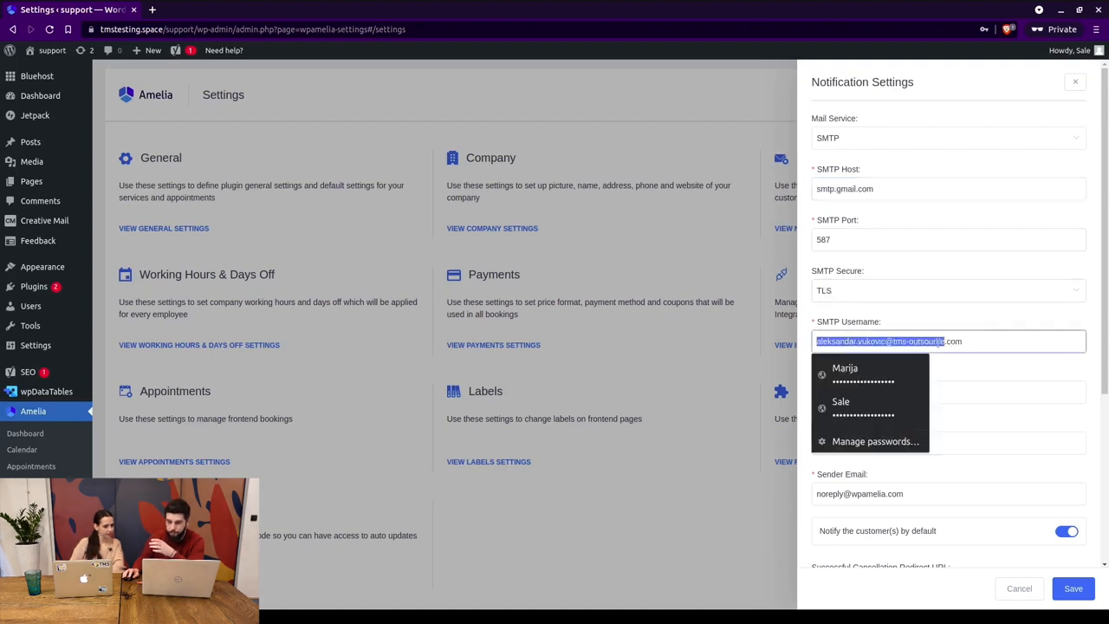
pyautogui.click(973, 339)
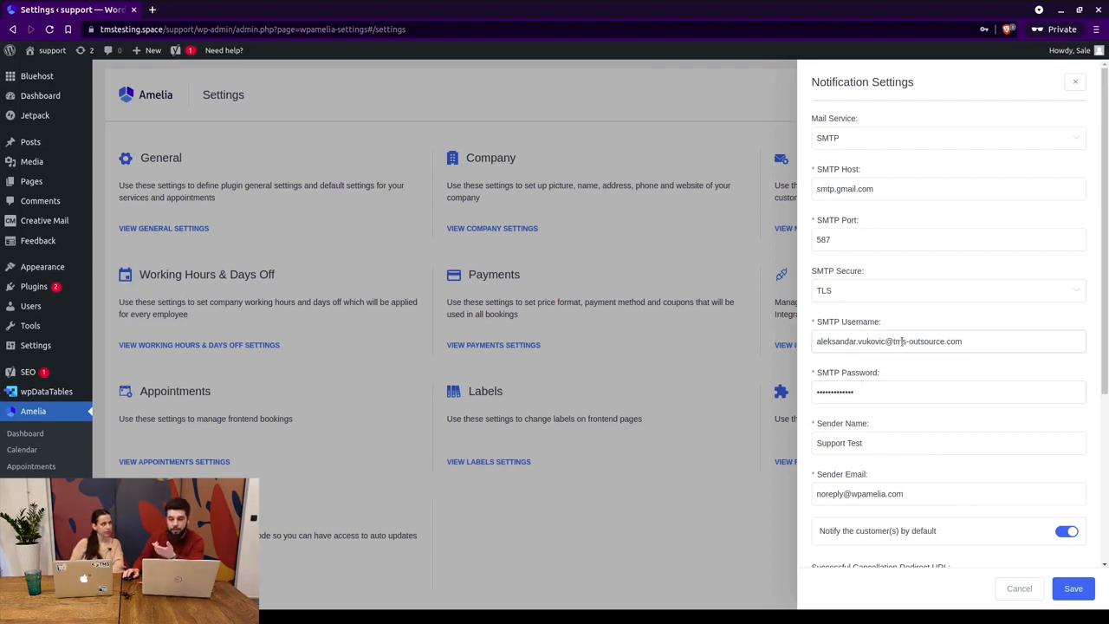
pyautogui.scroll(-2, 902, 340)
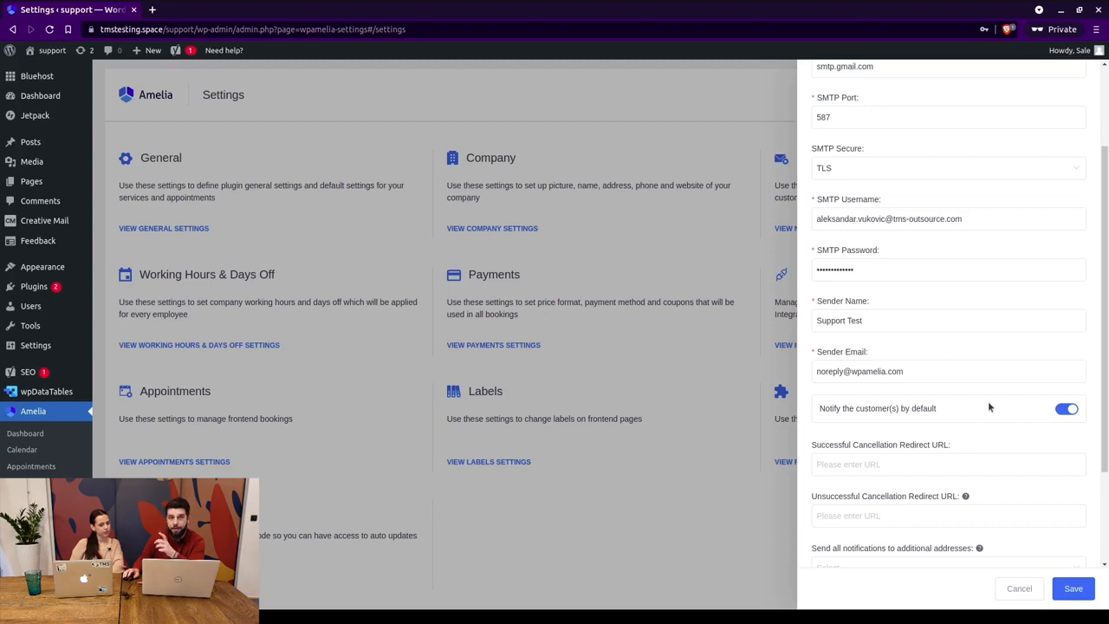
pyautogui.click(1070, 413)
pyautogui.click(1068, 413)
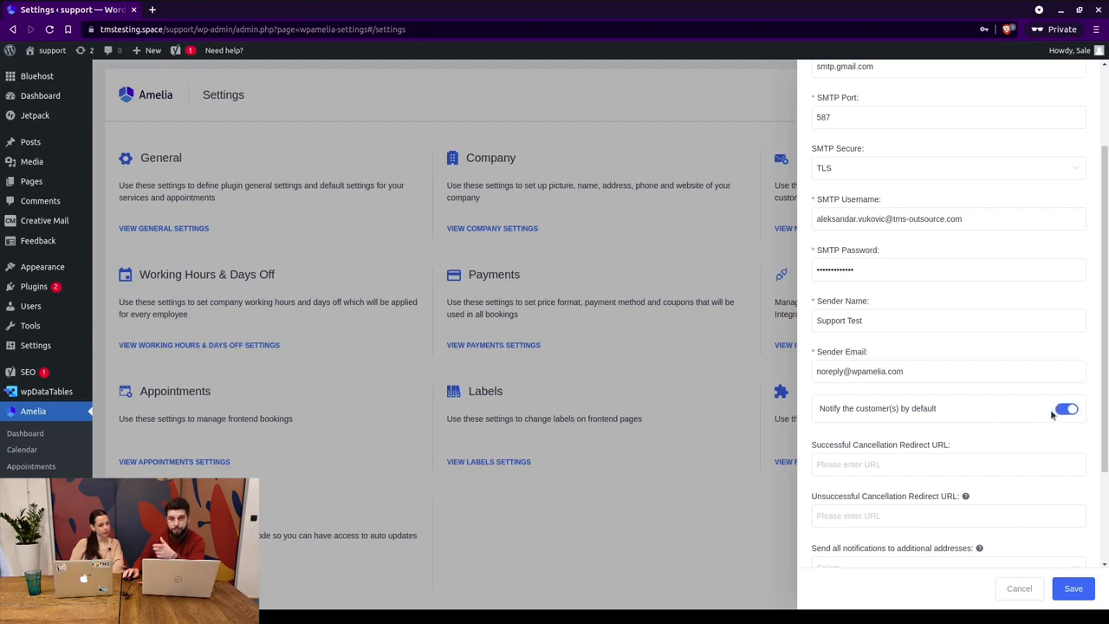
pyautogui.scroll(-1, 977, 399)
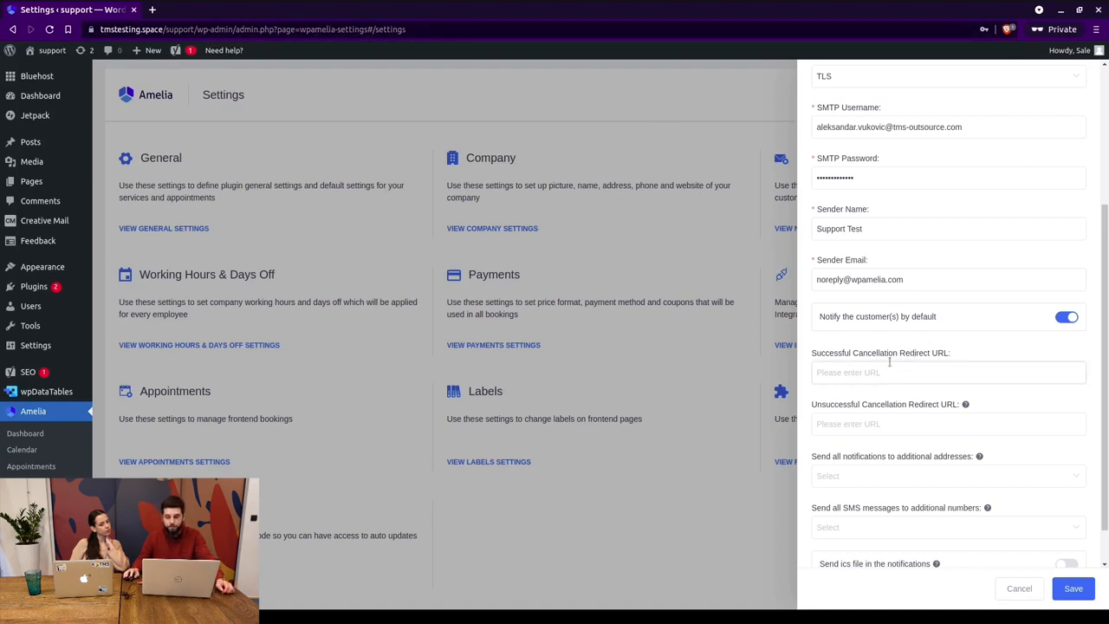
pyautogui.click(871, 421)
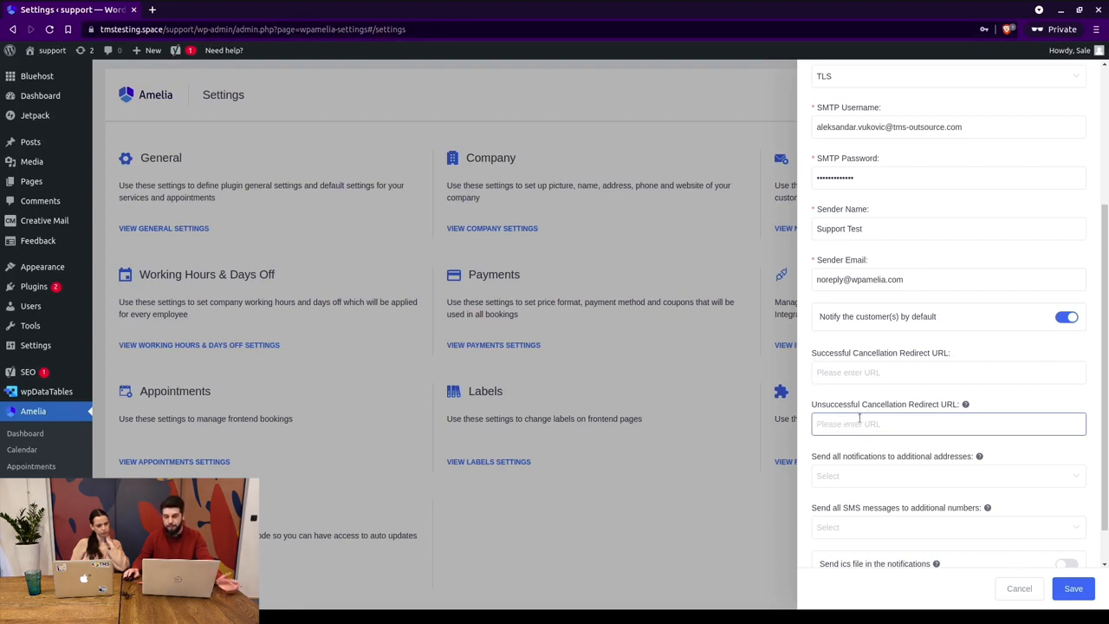
pyautogui.scroll(-1, 859, 417)
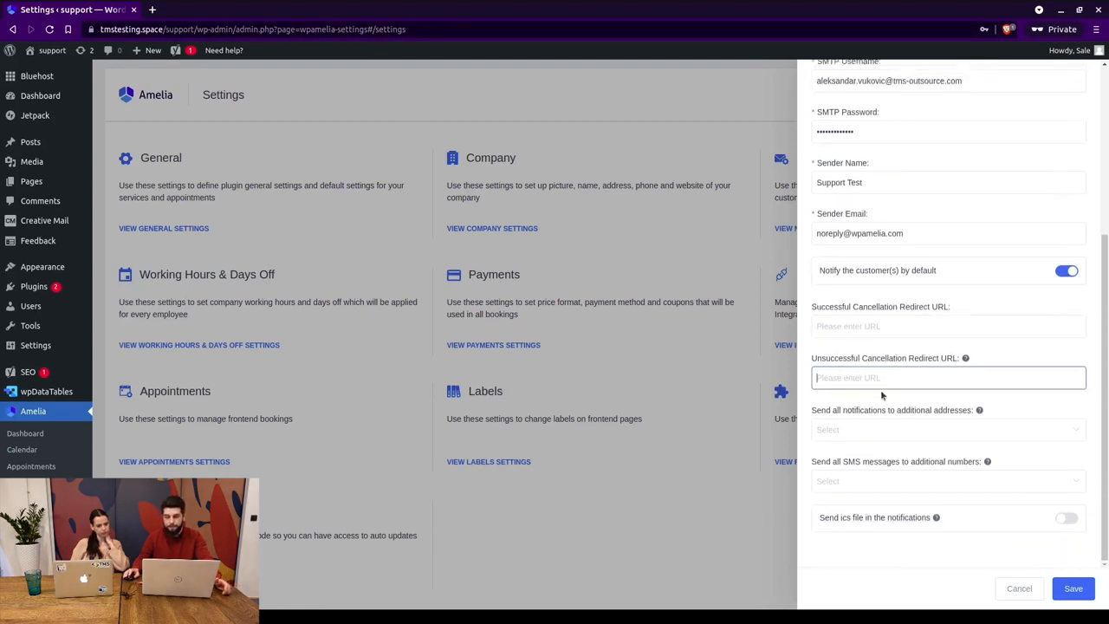
pyautogui.click(838, 429)
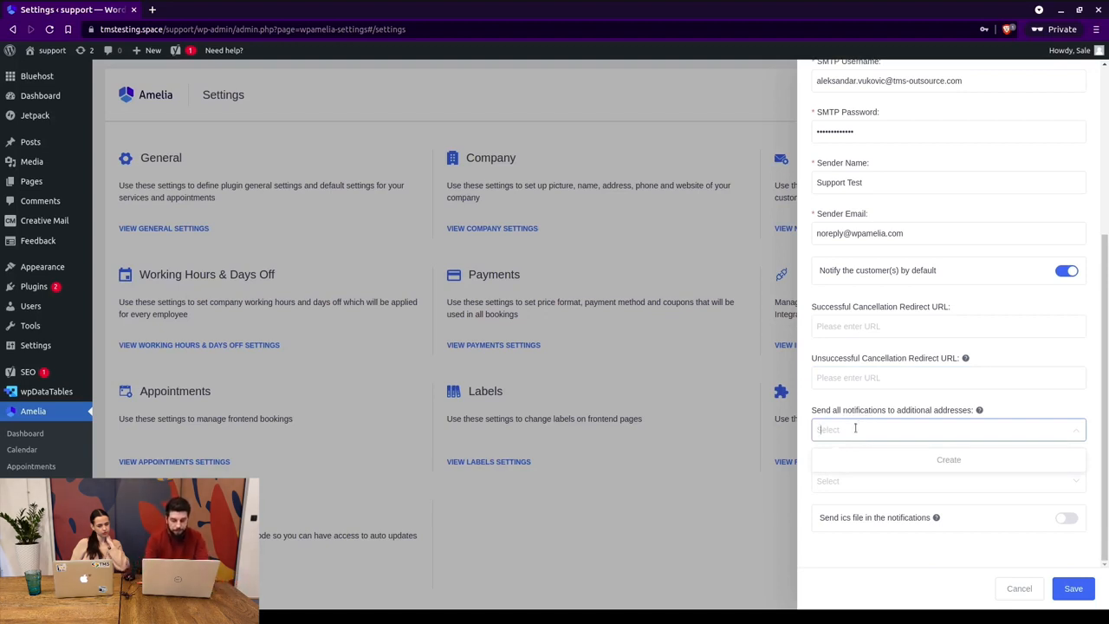
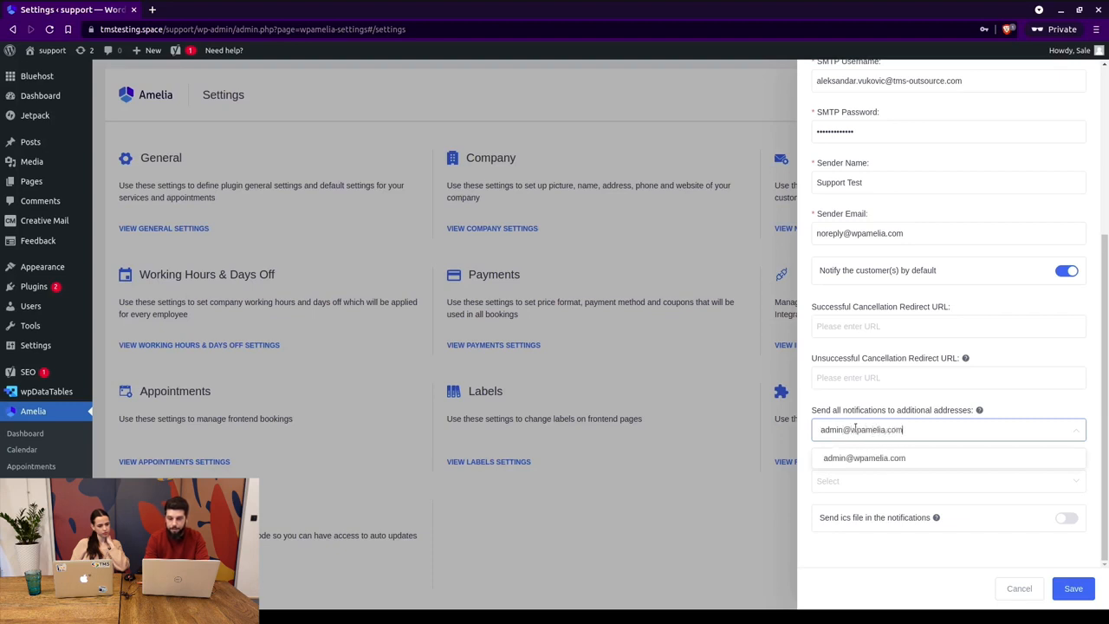
pyautogui.press('Return')
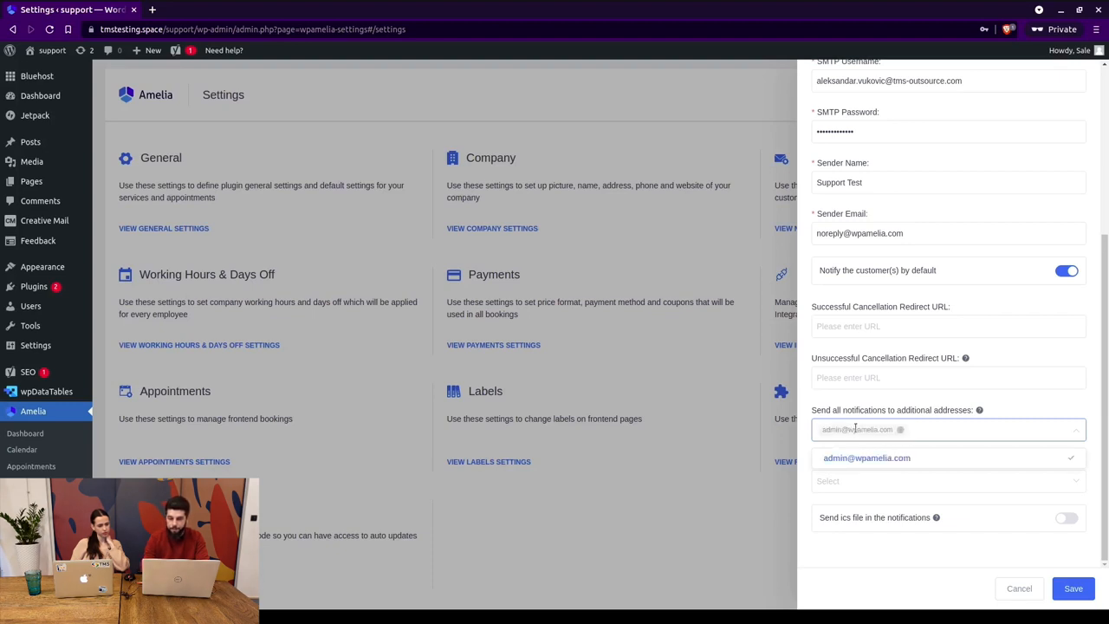
pyautogui.click(900, 431)
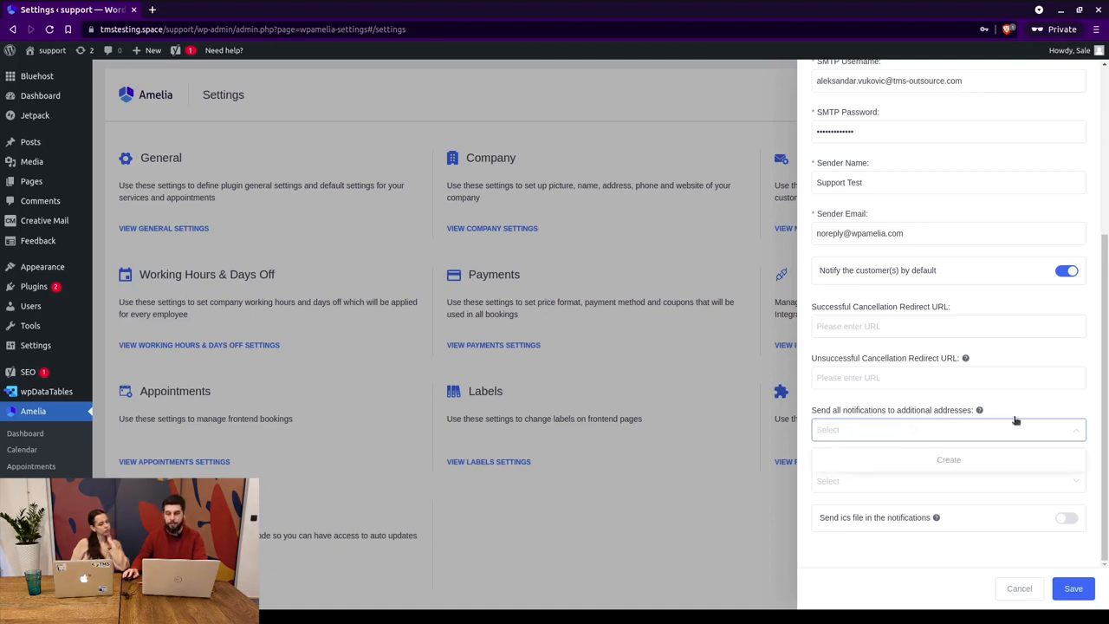
pyautogui.click(1040, 403)
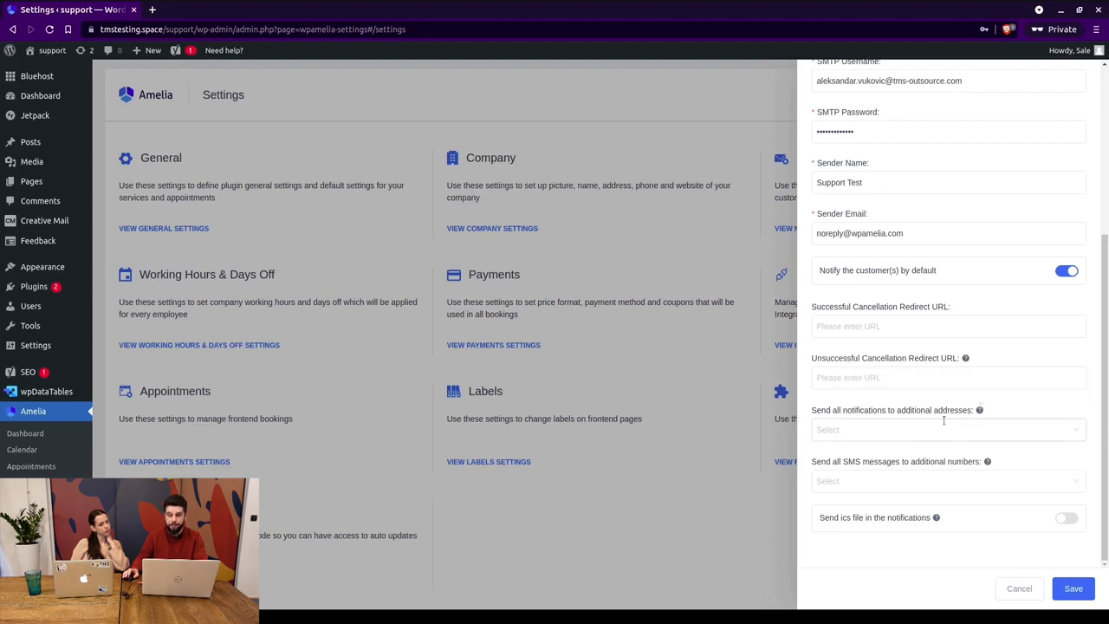
pyautogui.click(857, 478)
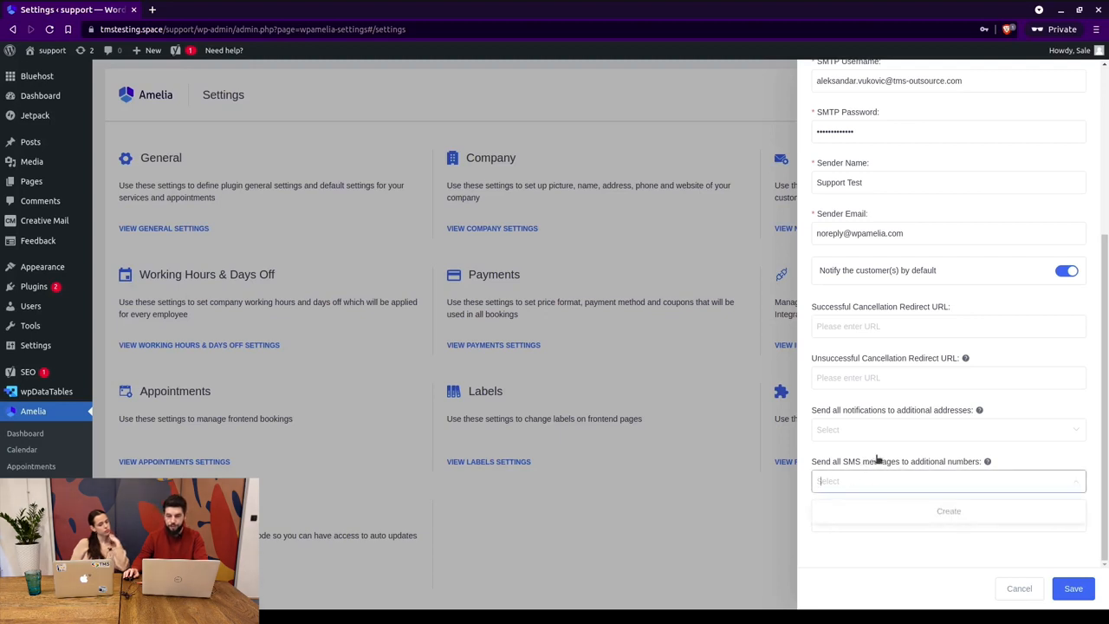
pyautogui.click(1050, 458)
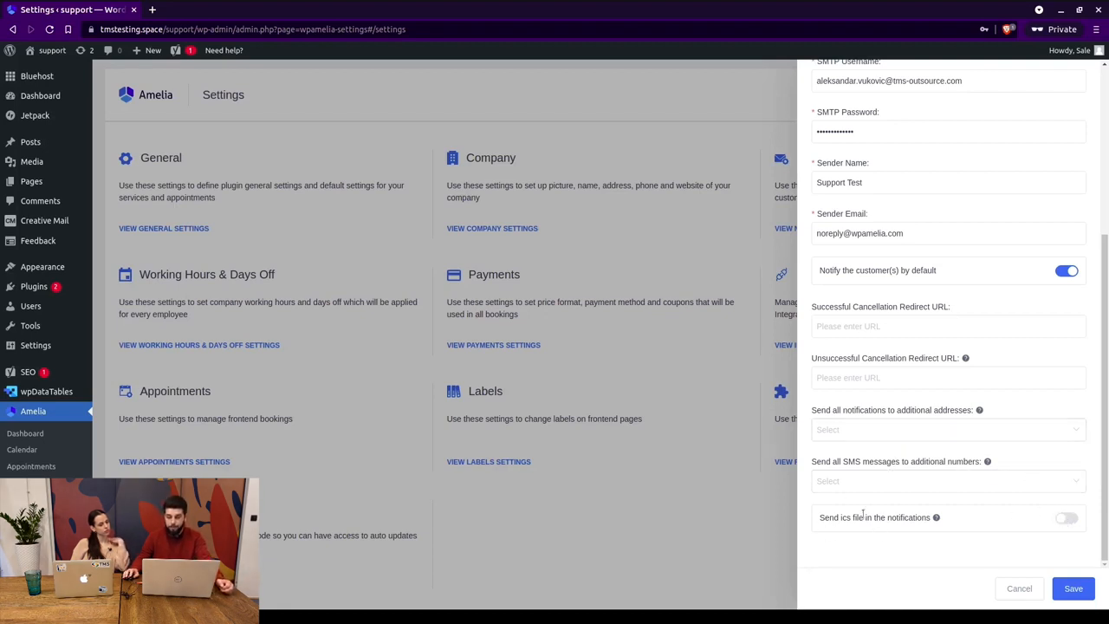
# Turn on sending ics files in notifications and expand the ics file description settings.
pyautogui.click(1065, 518)
pyautogui.scroll(-1, 926, 498)
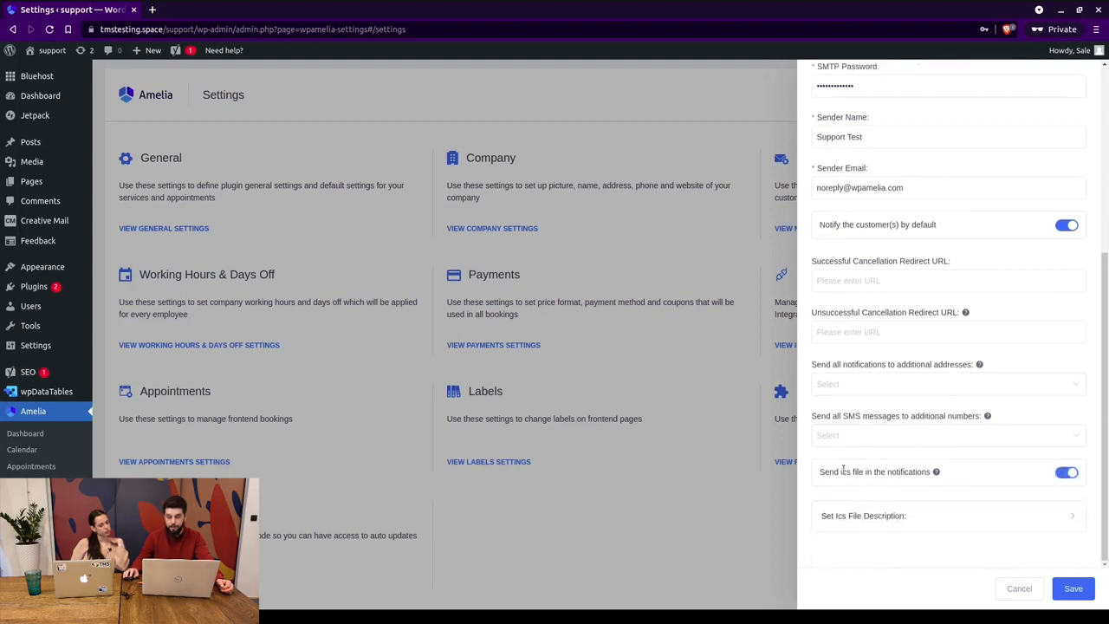
pyautogui.doubleClick(845, 472)
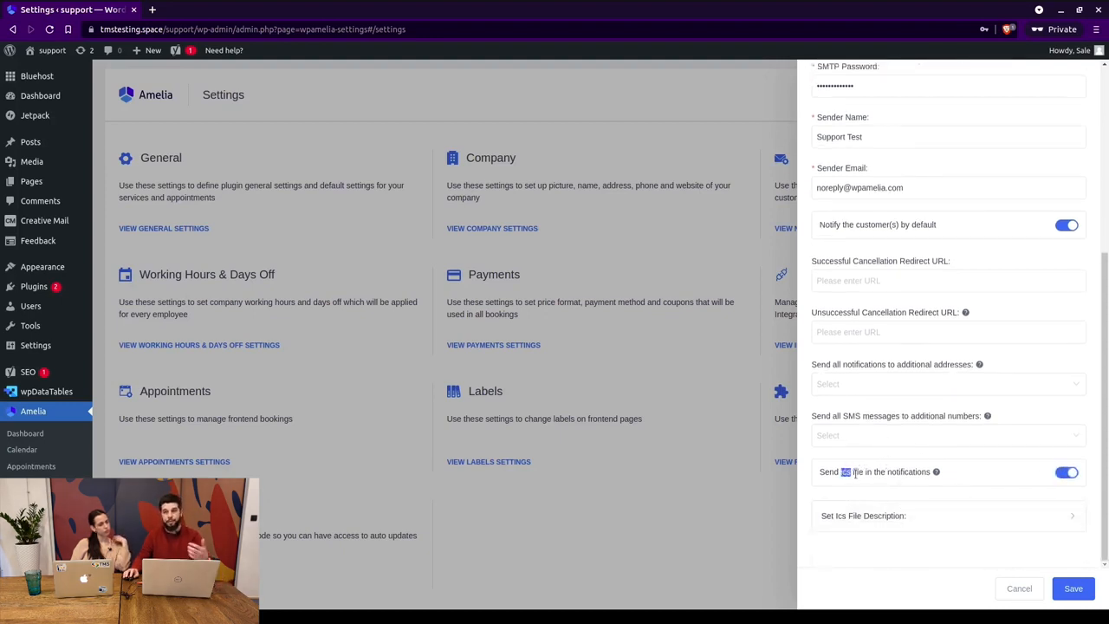
pyautogui.click(930, 518)
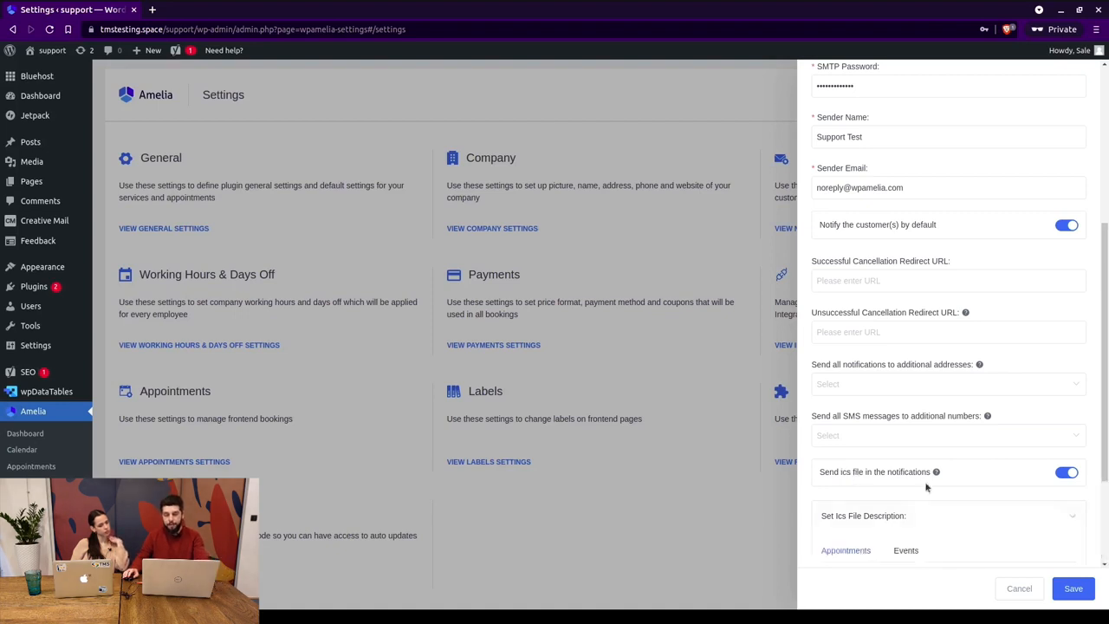
pyautogui.scroll(-2, 886, 460)
pyautogui.scroll(-1, 882, 434)
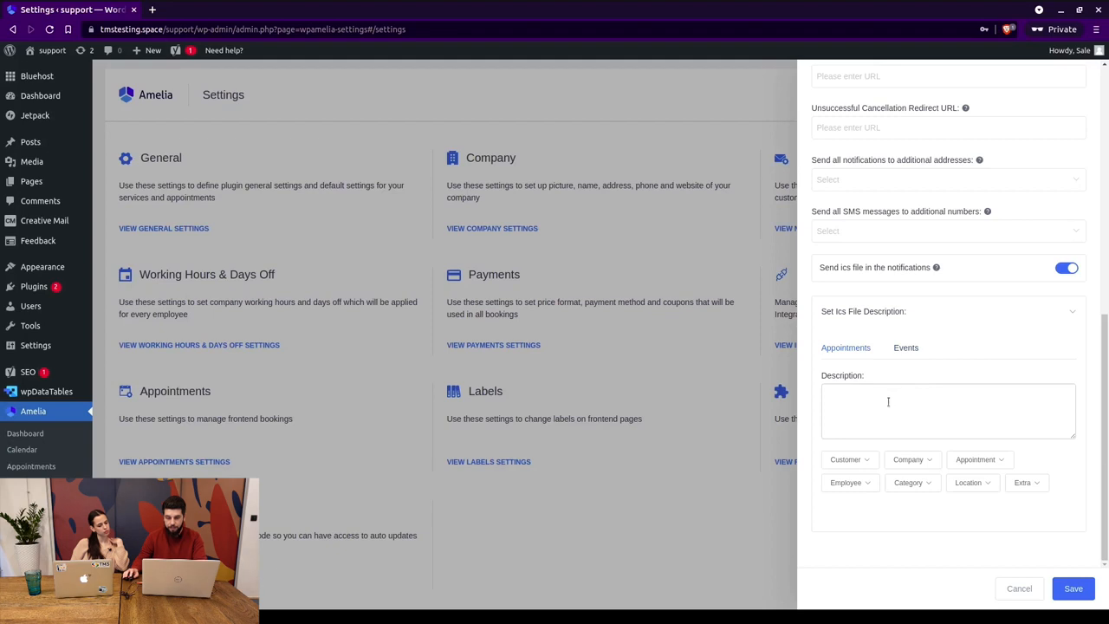
# Write the description '%customer_first_name% booked andappointment on %appointment_date_time%'.
pyautogui.click(827, 460)
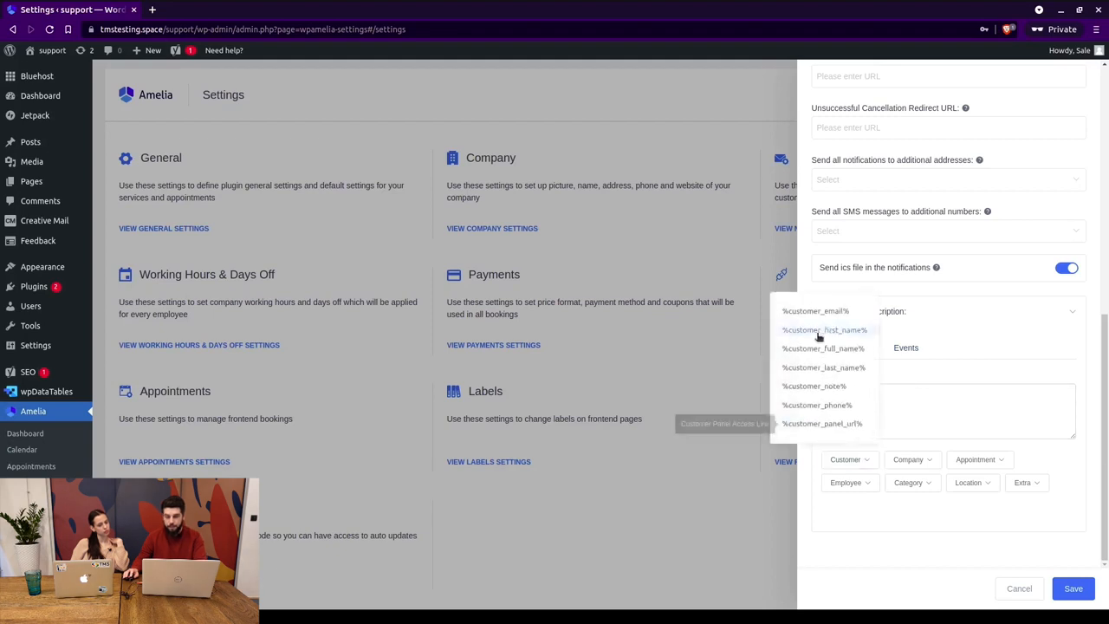
pyautogui.click(910, 459)
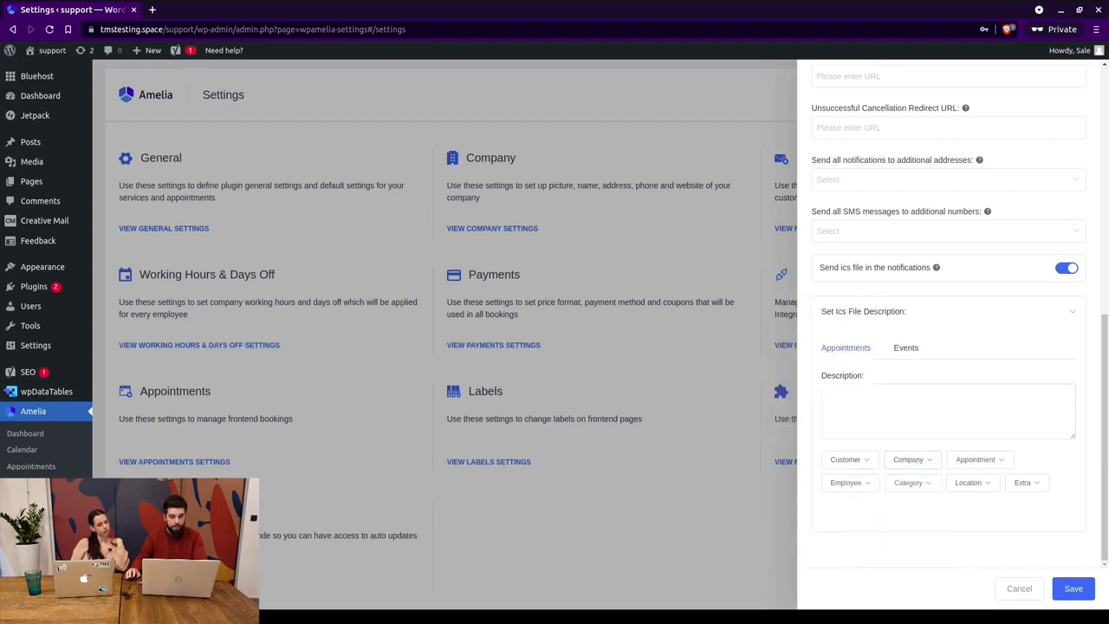
pyautogui.click(944, 413)
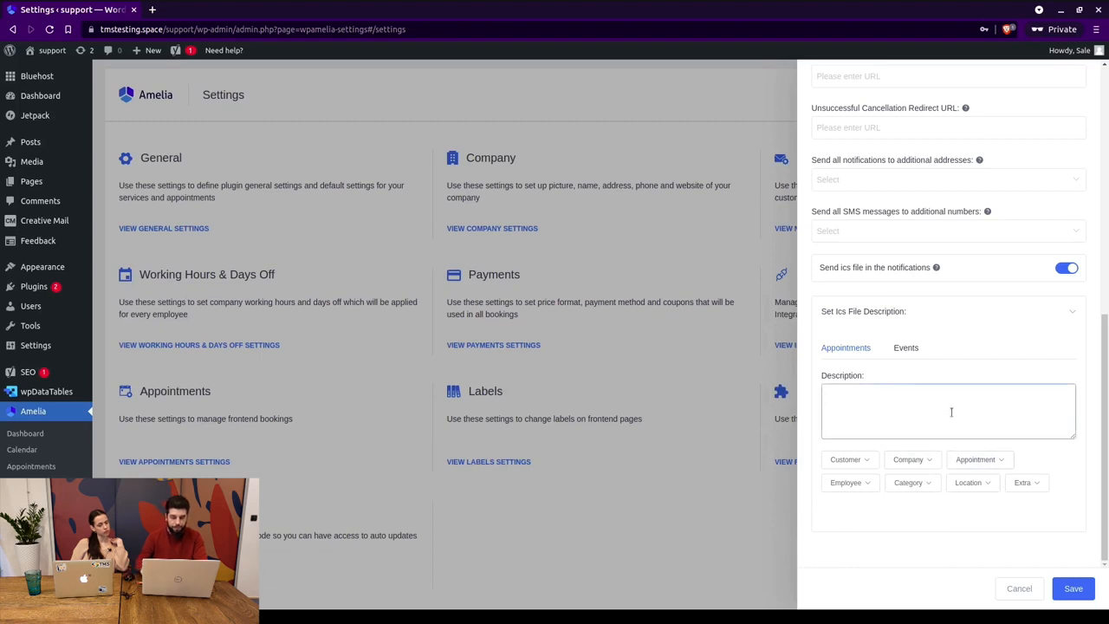
pyautogui.click(857, 460)
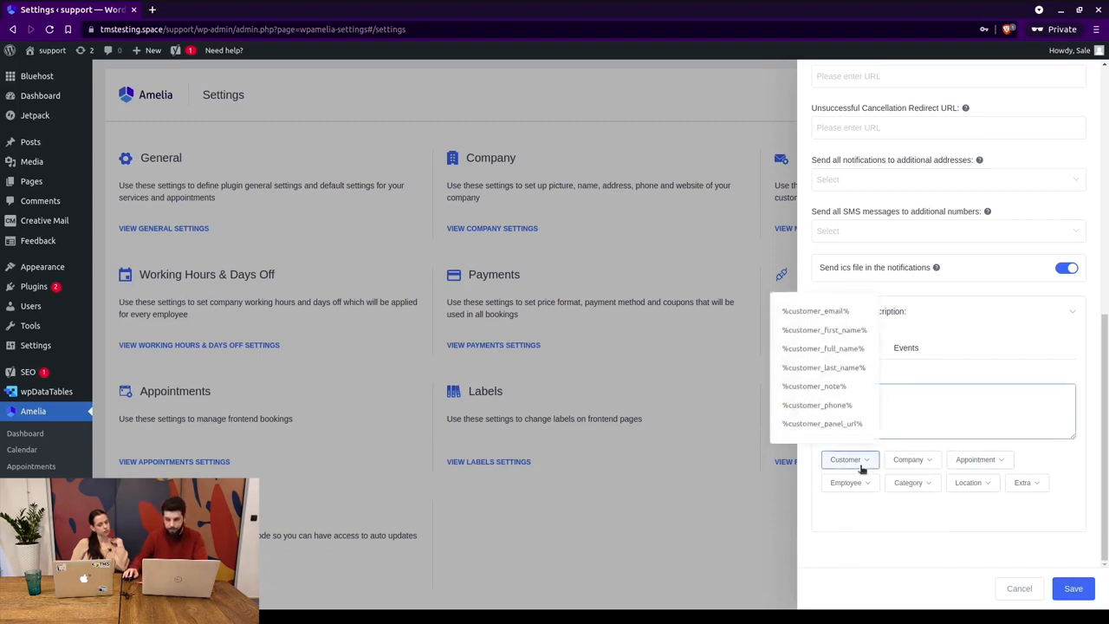
pyautogui.click(843, 332)
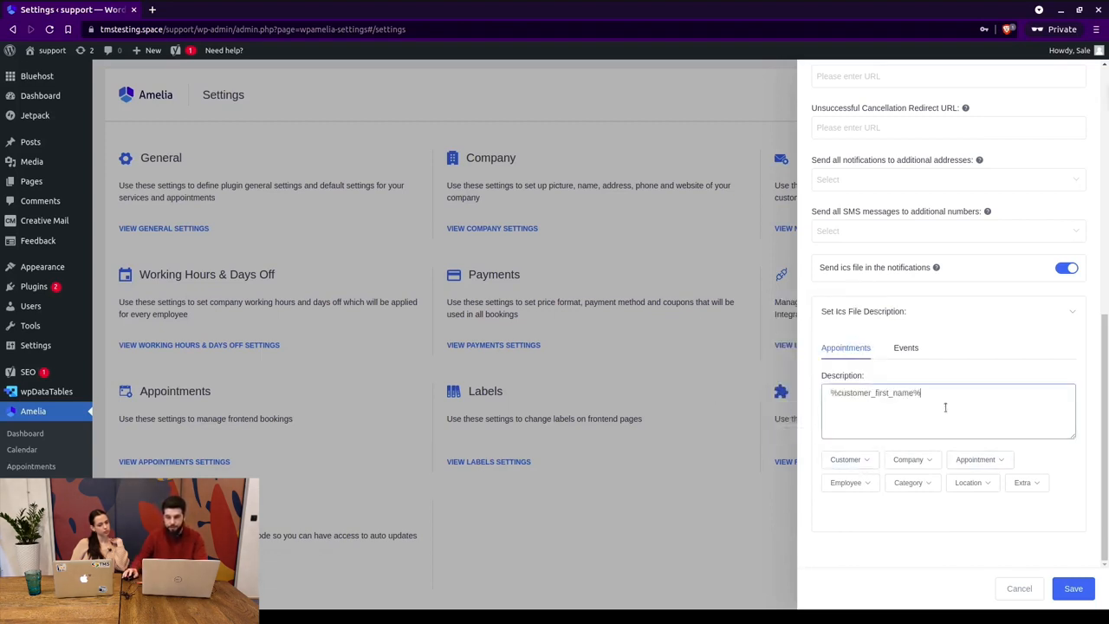
pyautogui.write('b')
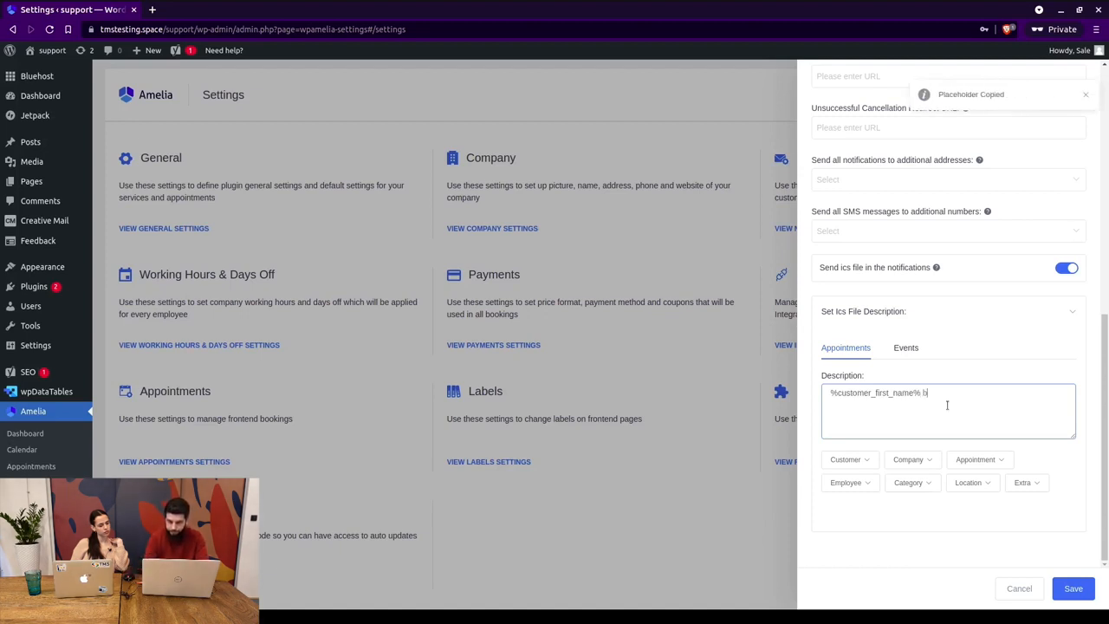
pyautogui.write('ooked andappointment')
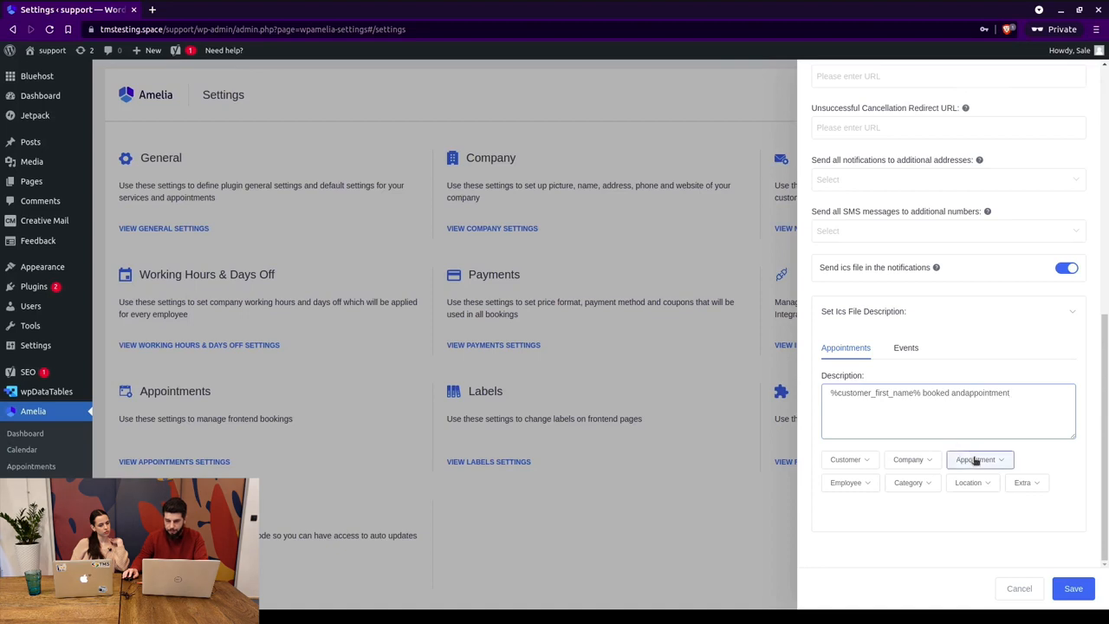
pyautogui.click(1053, 401)
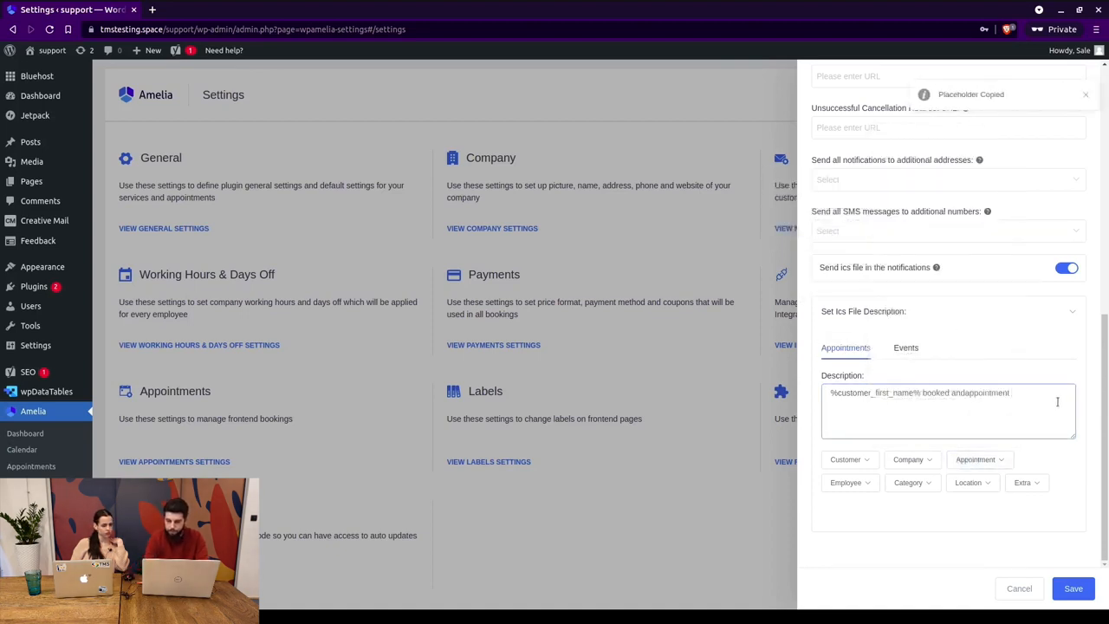
pyautogui.write('on')
pyautogui.hotkey('ctrl', 'v')
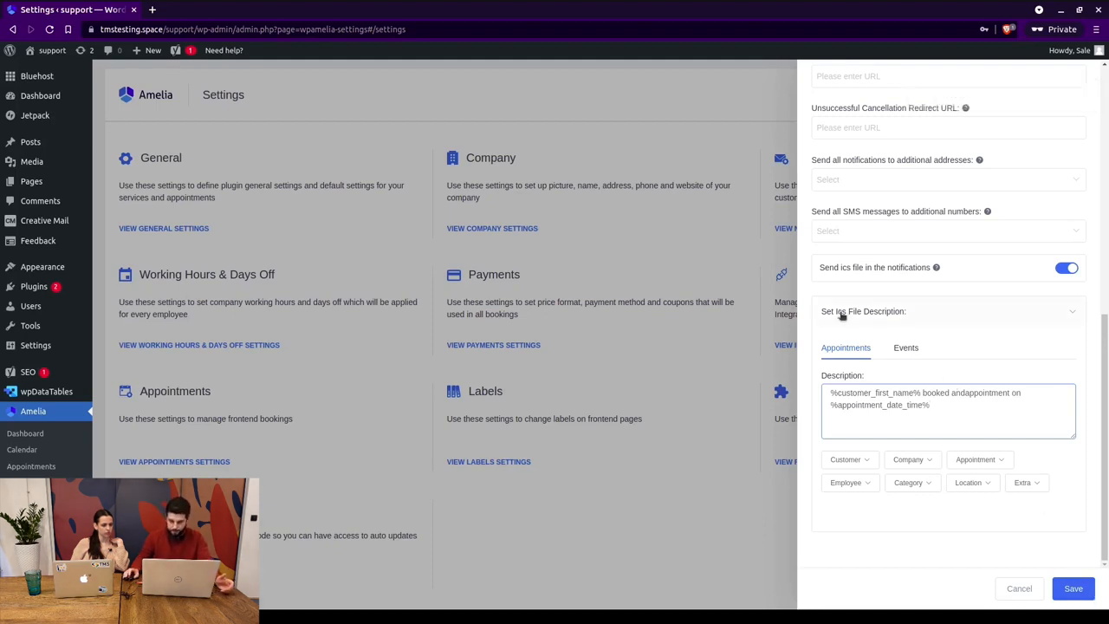
pyautogui.scroll(10, 853, 315)
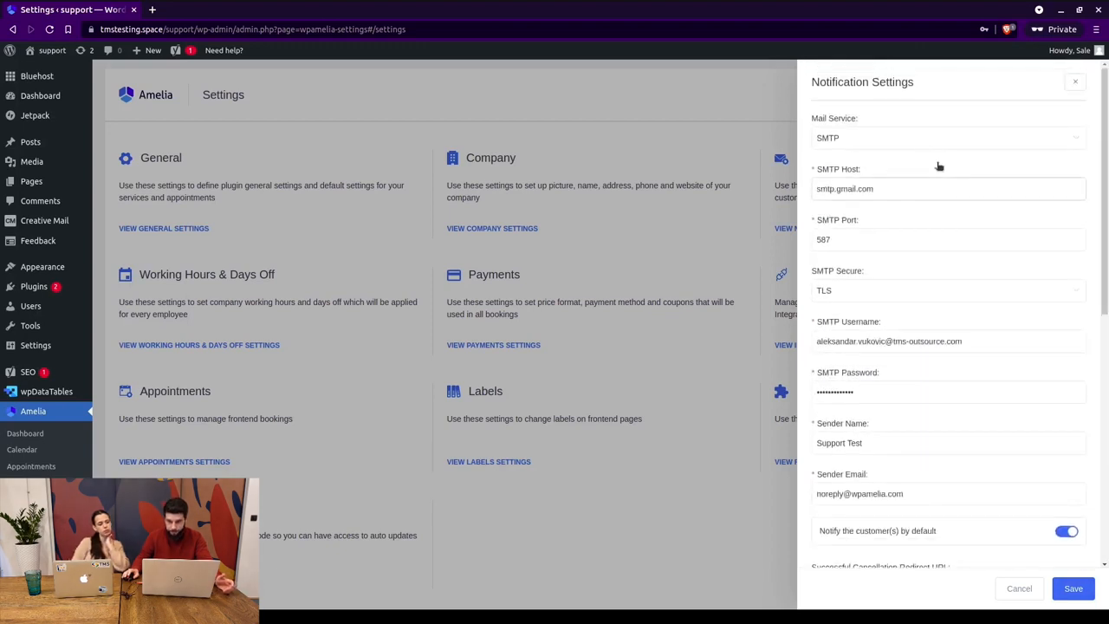
# Try PHP Mail, then settle on WP Mail as the mail service.
pyautogui.click(875, 141)
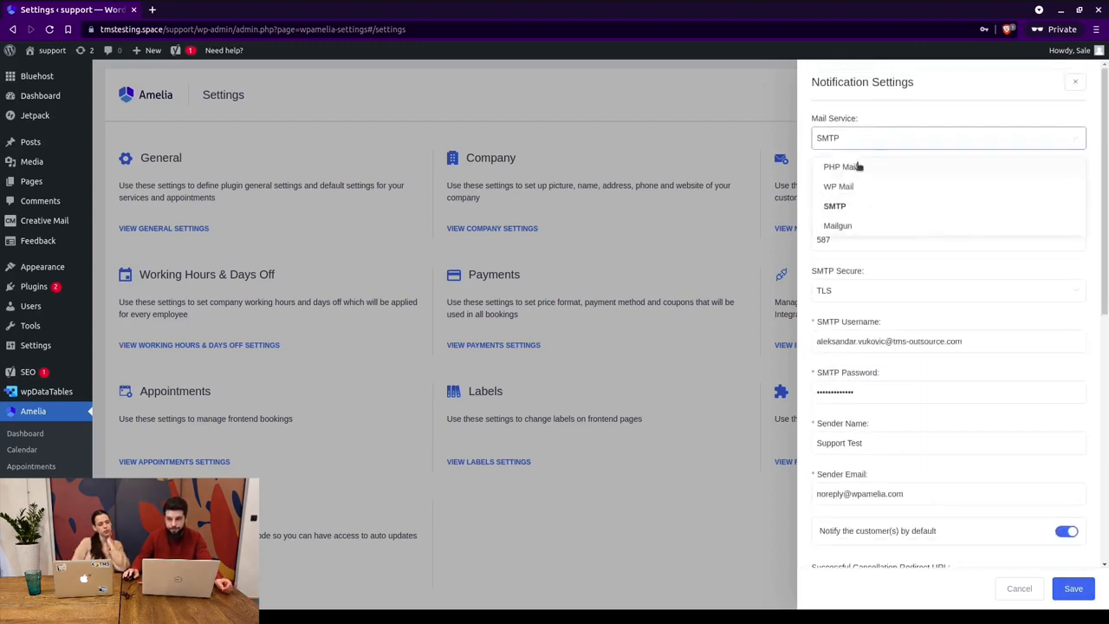
pyautogui.click(856, 168)
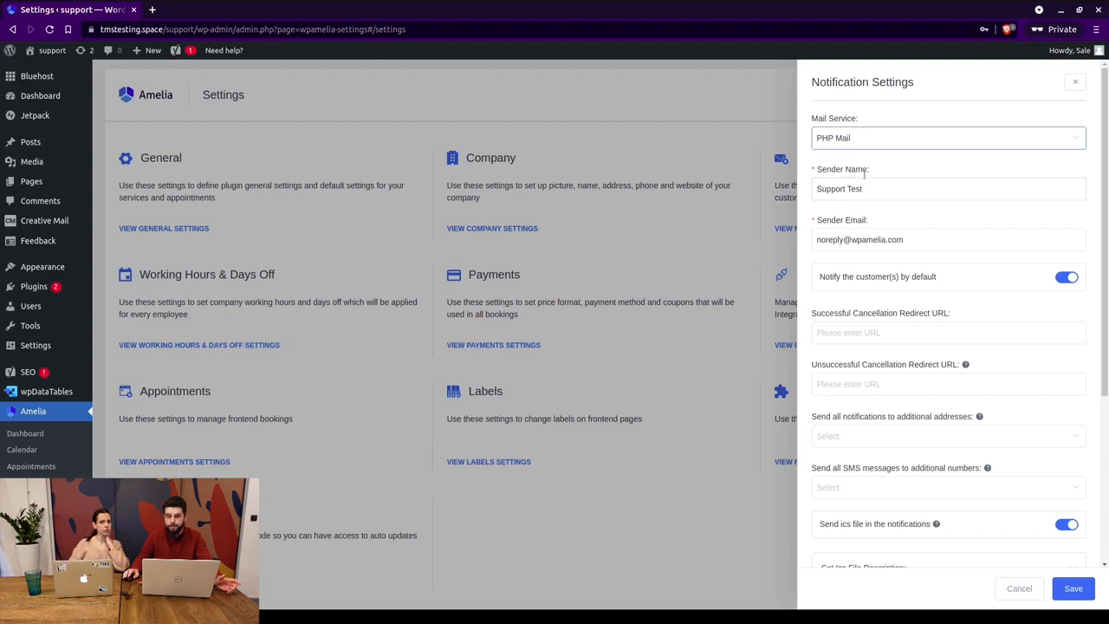
pyautogui.scroll(-2, 871, 204)
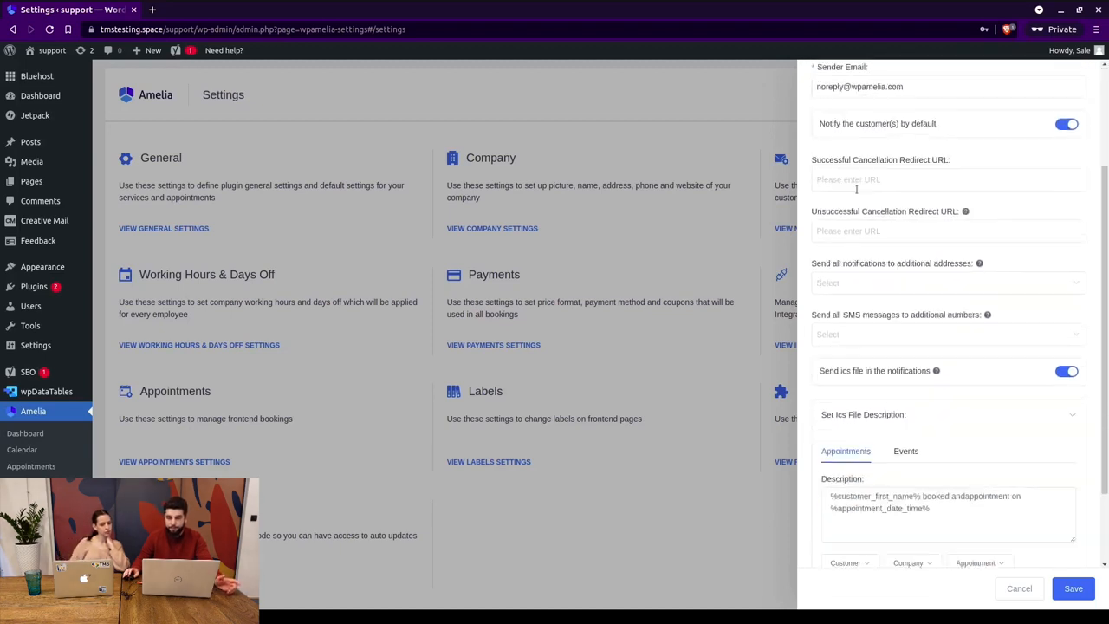
pyautogui.scroll(2, 905, 180)
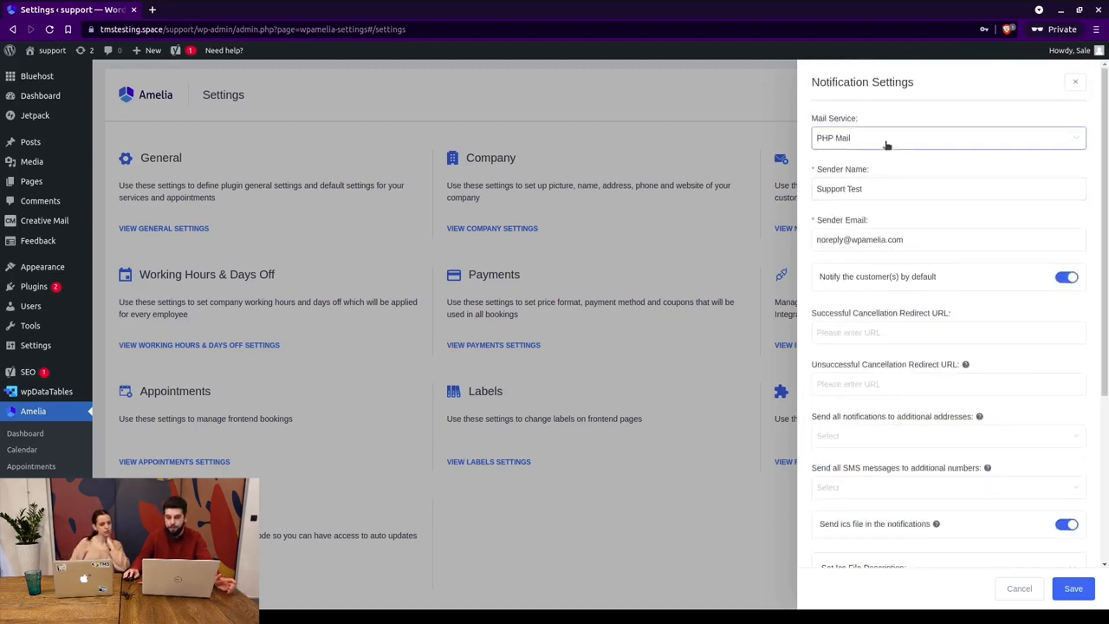
pyautogui.click(886, 144)
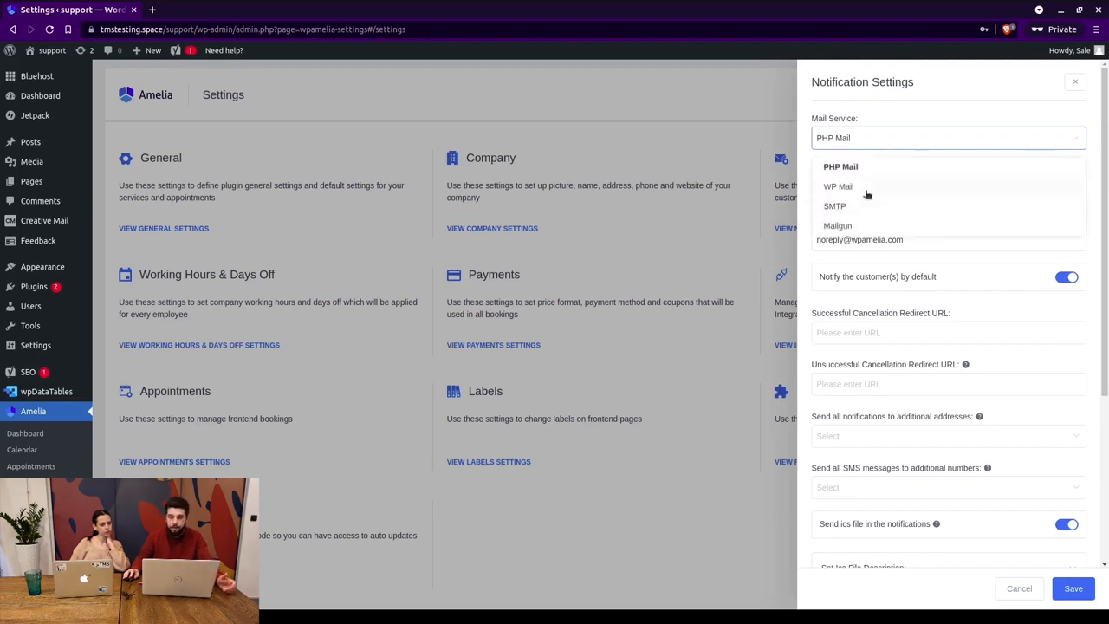
pyautogui.click(868, 184)
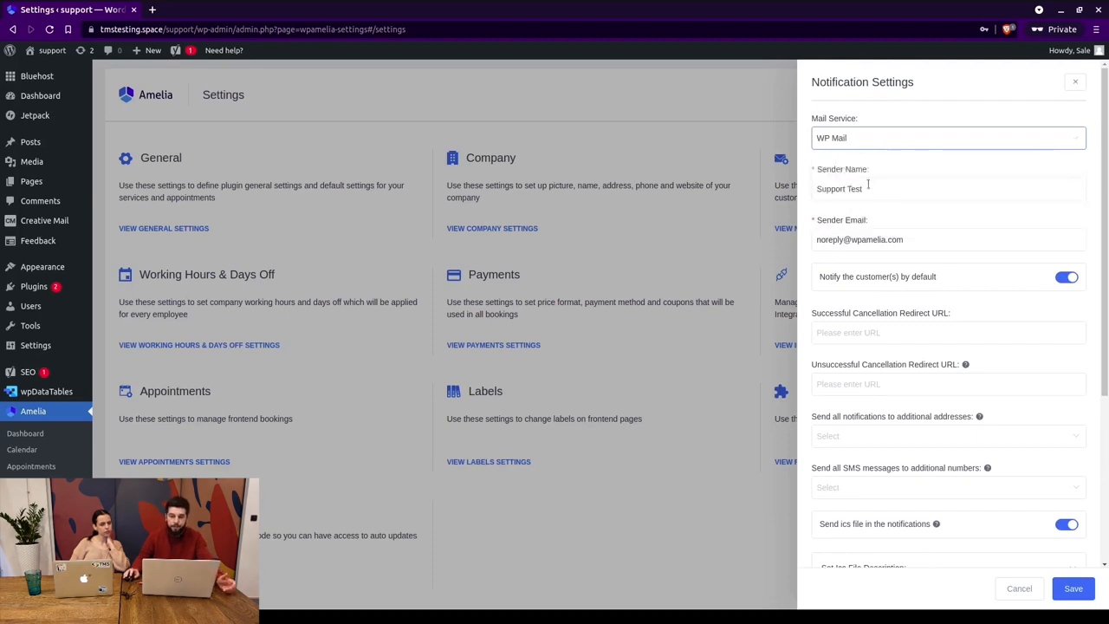
pyautogui.click(849, 143)
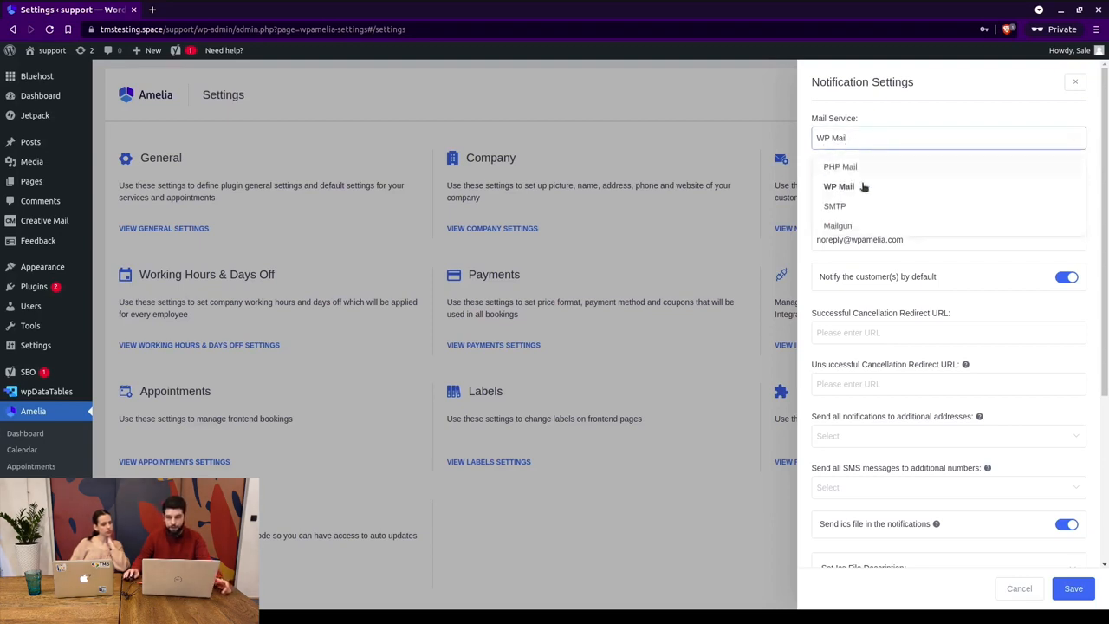
pyautogui.click(854, 186)
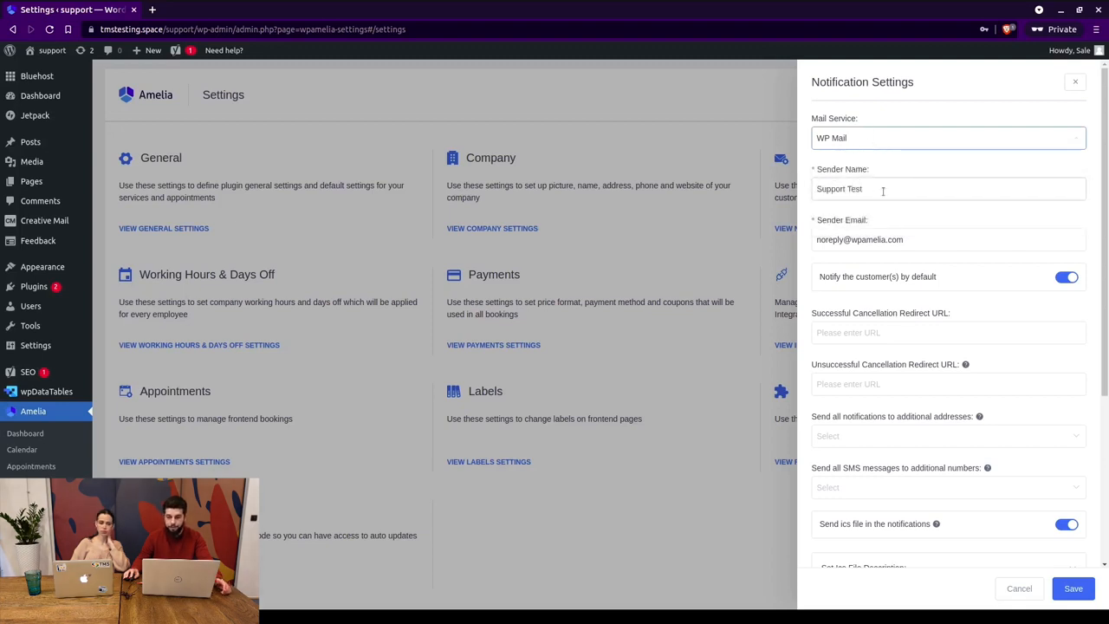
pyautogui.scroll(-2, 974, 321)
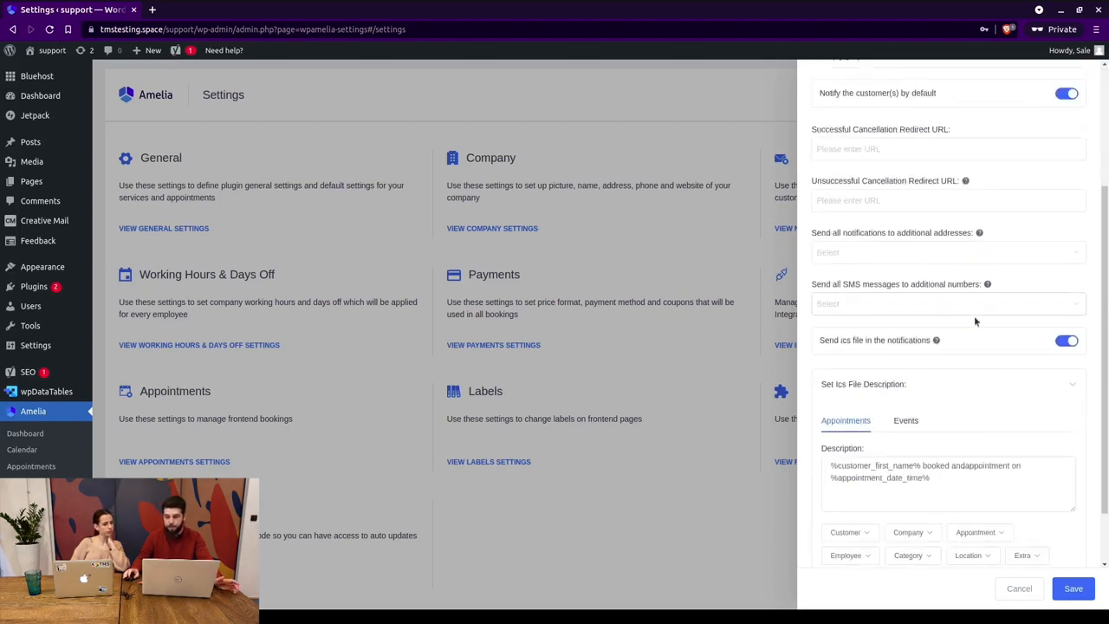
pyautogui.scroll(2, 975, 321)
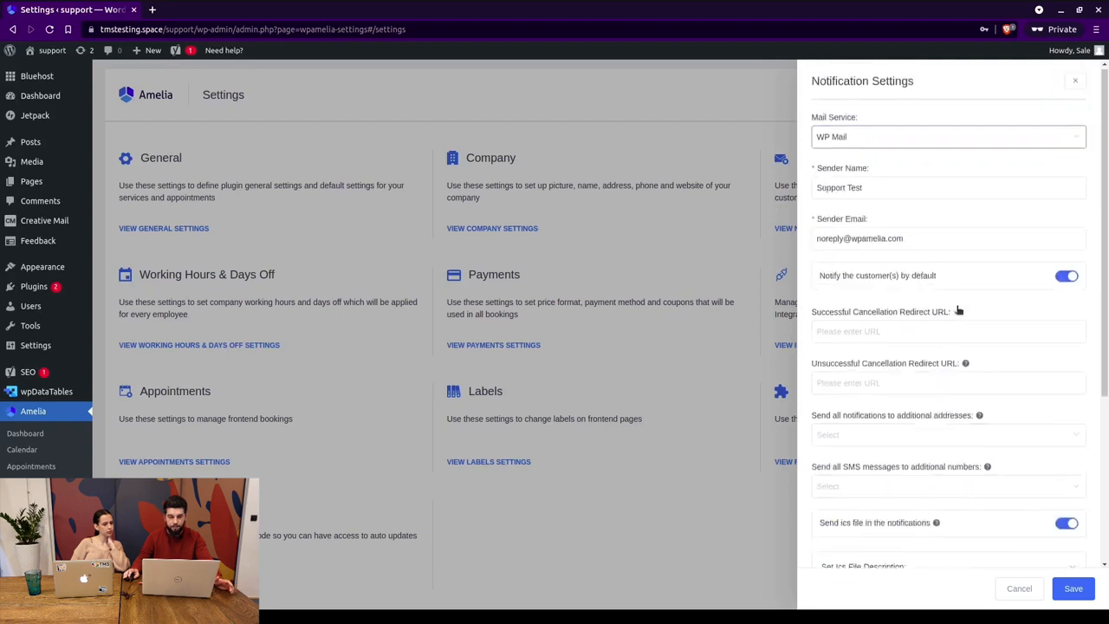
# Switch to Mailgun, review its API key and domain fields, then cancel without saving.
pyautogui.click(852, 141)
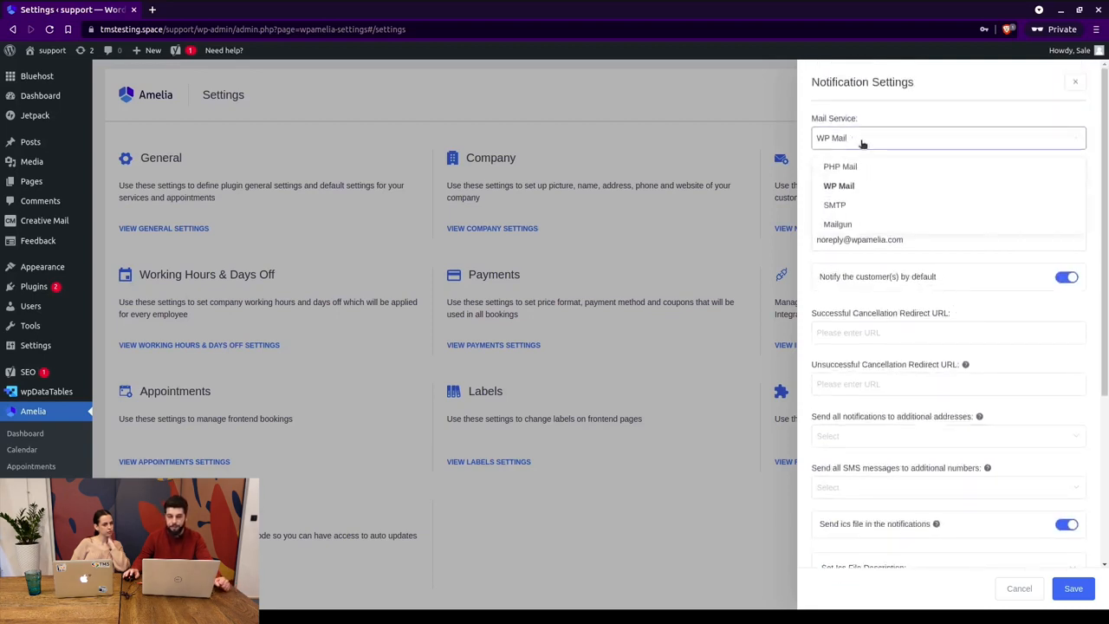
pyautogui.click(839, 226)
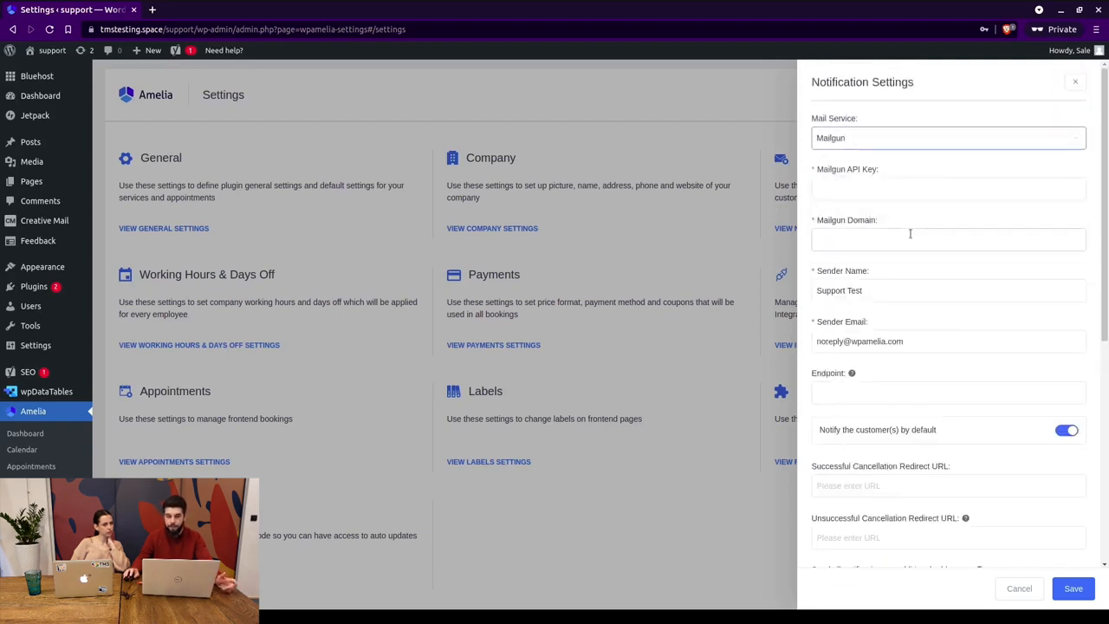
pyautogui.click(845, 189)
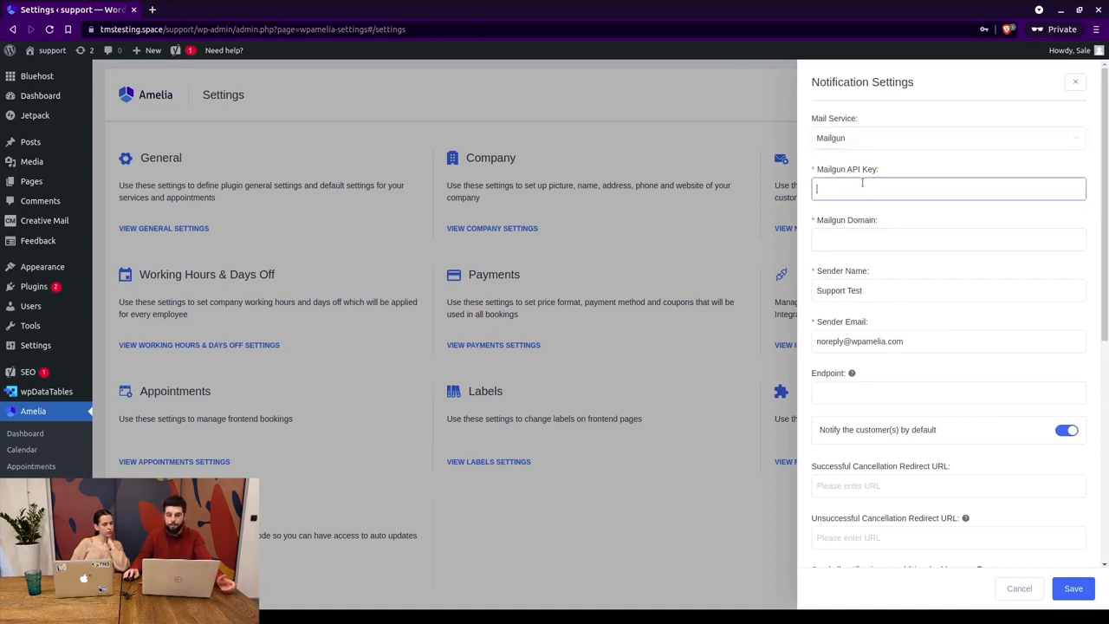
pyautogui.click(873, 236)
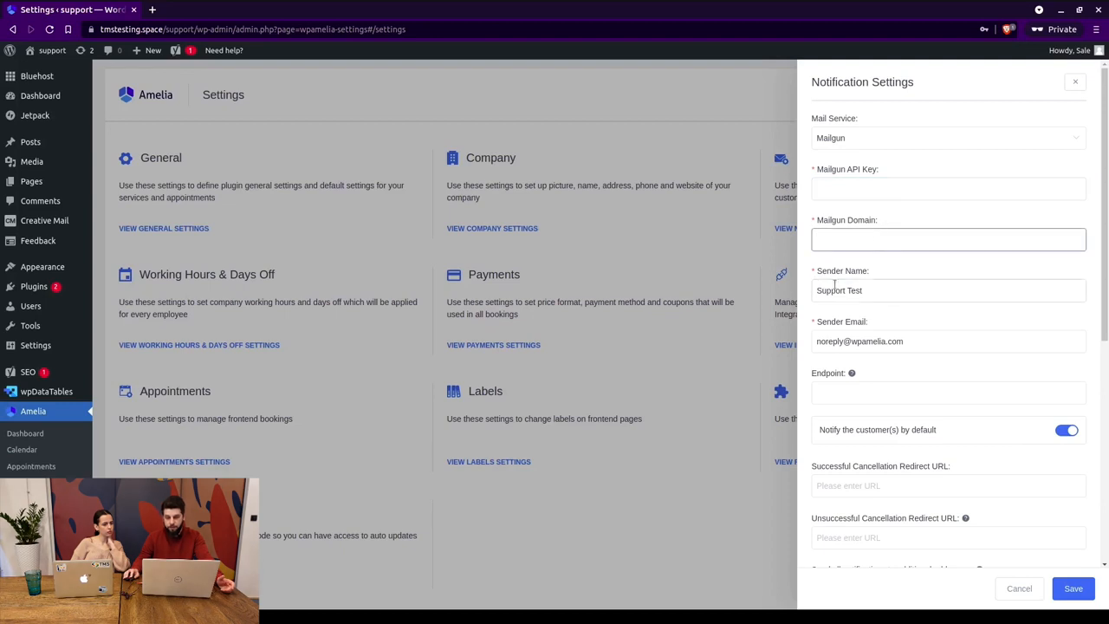
pyautogui.scroll(-1, 870, 257)
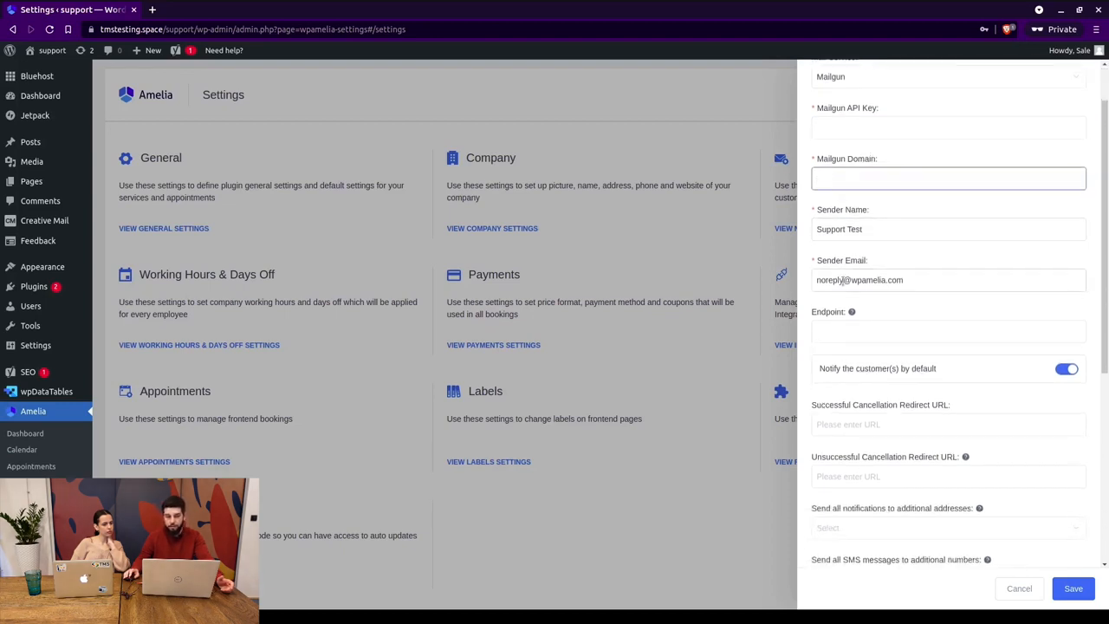
pyautogui.scroll(-2, 842, 280)
pyautogui.moveTo(851, 219)
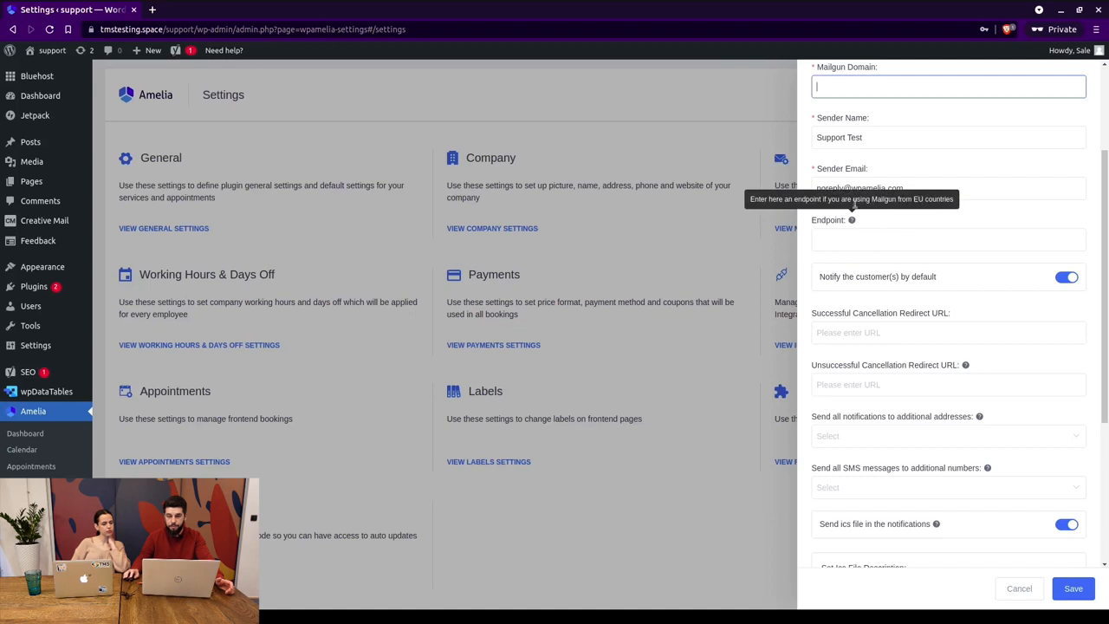
pyautogui.scroll(-3, 875, 239)
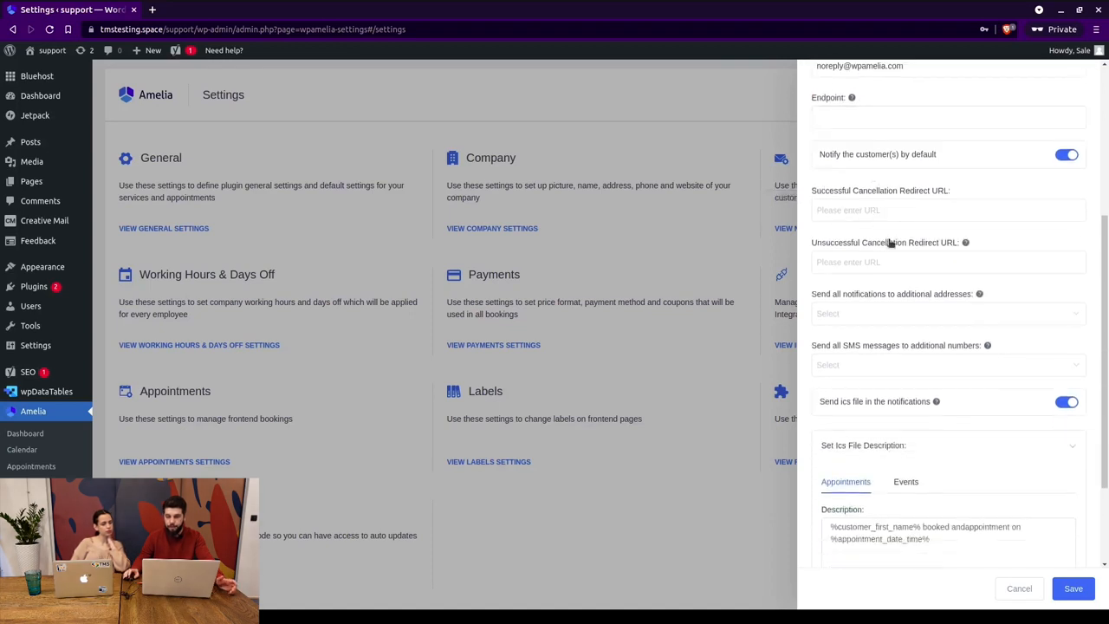
pyautogui.scroll(-3, 890, 244)
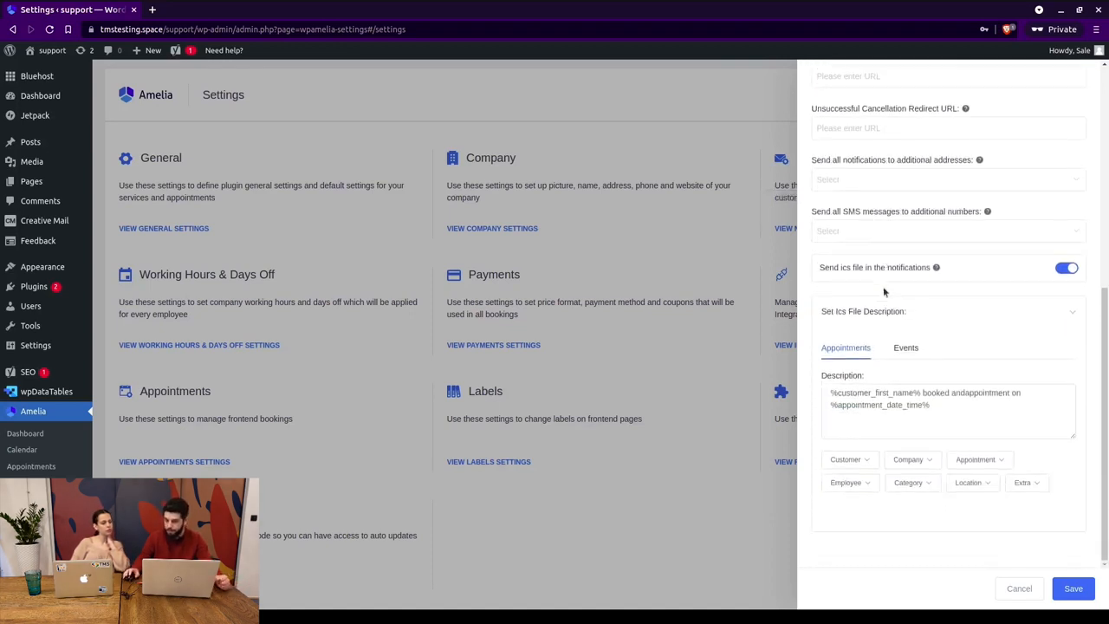
pyautogui.click(1019, 588)
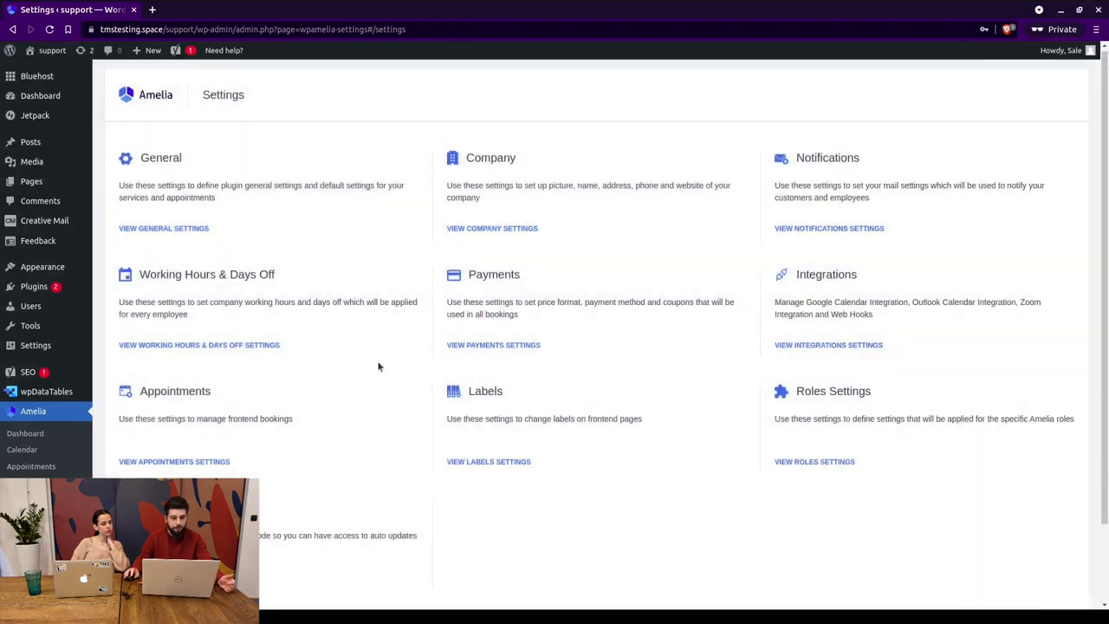
# Open Working Hours & Days Off settings on the Days Off tab.
pyautogui.click(234, 346)
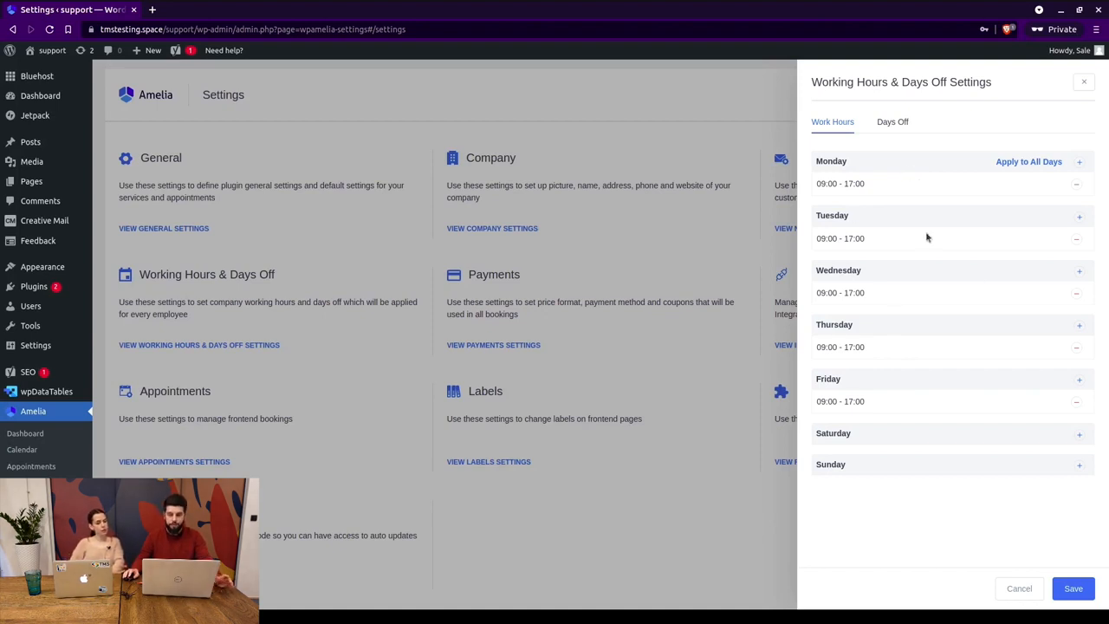
pyautogui.click(892, 123)
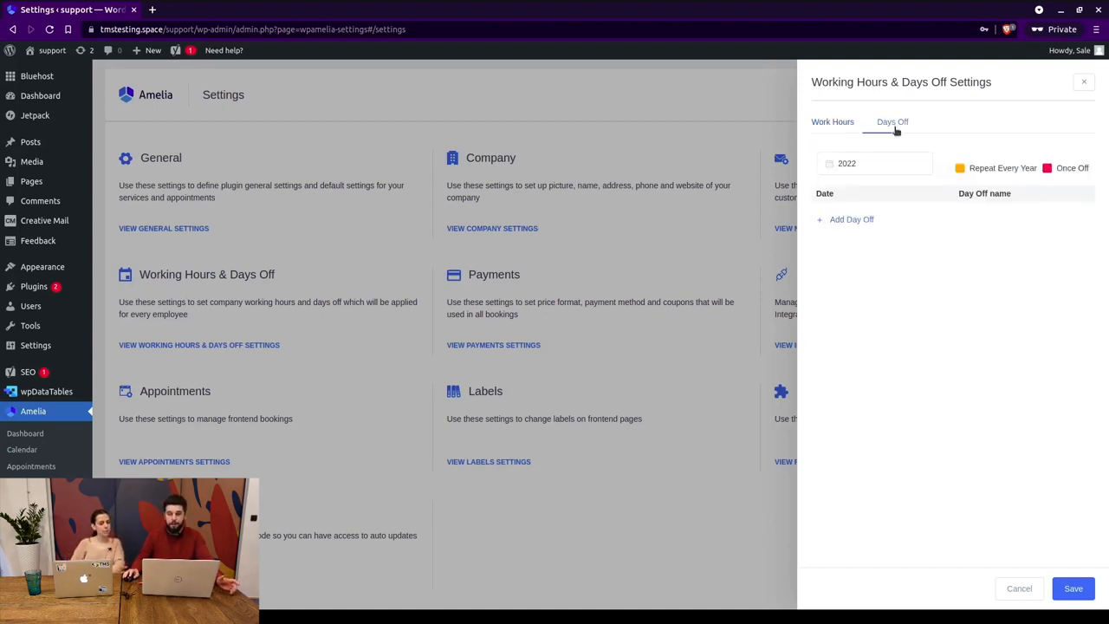
# Add 'New Year's' as a yearly-repeating day off on December 31, 2022.
pyautogui.click(867, 222)
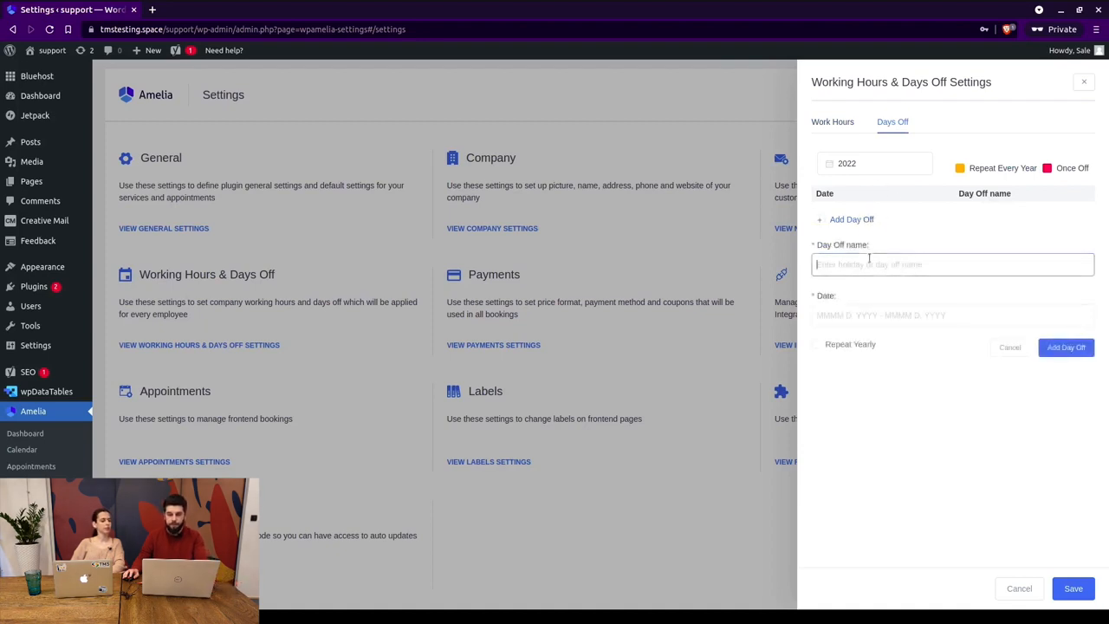
pyautogui.write('New Year')
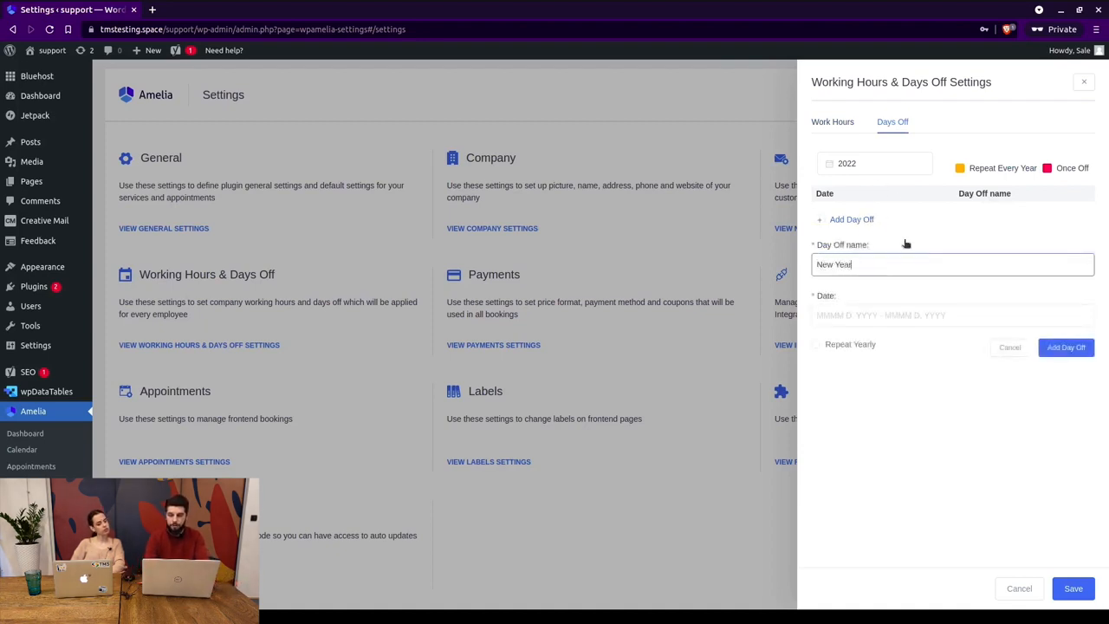
pyautogui.write("'s")
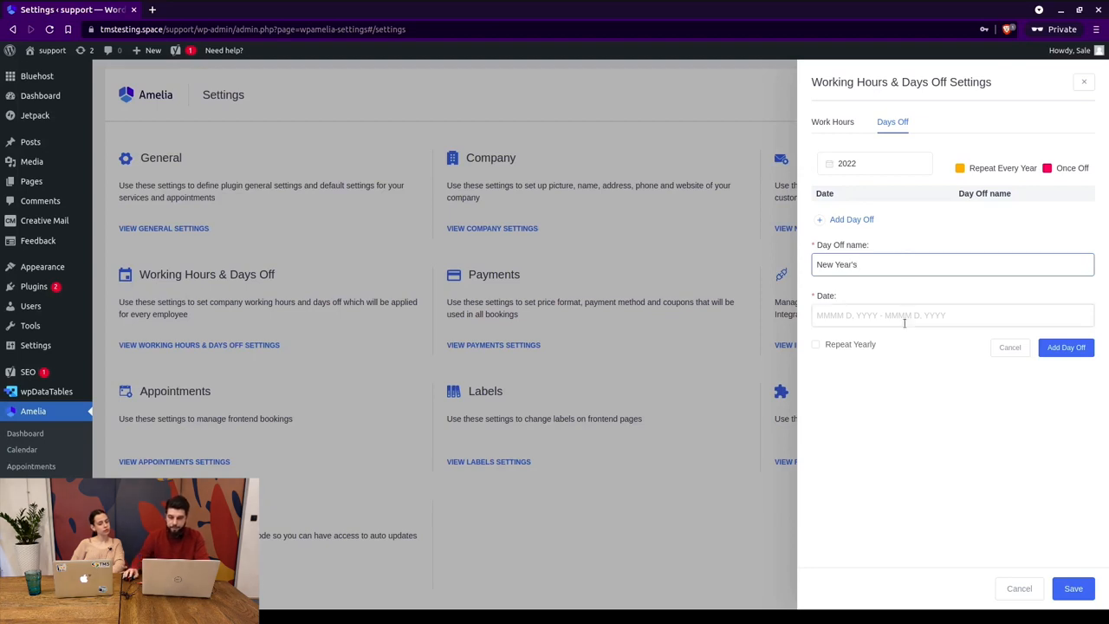
pyautogui.click(903, 320)
pyautogui.click(892, 154)
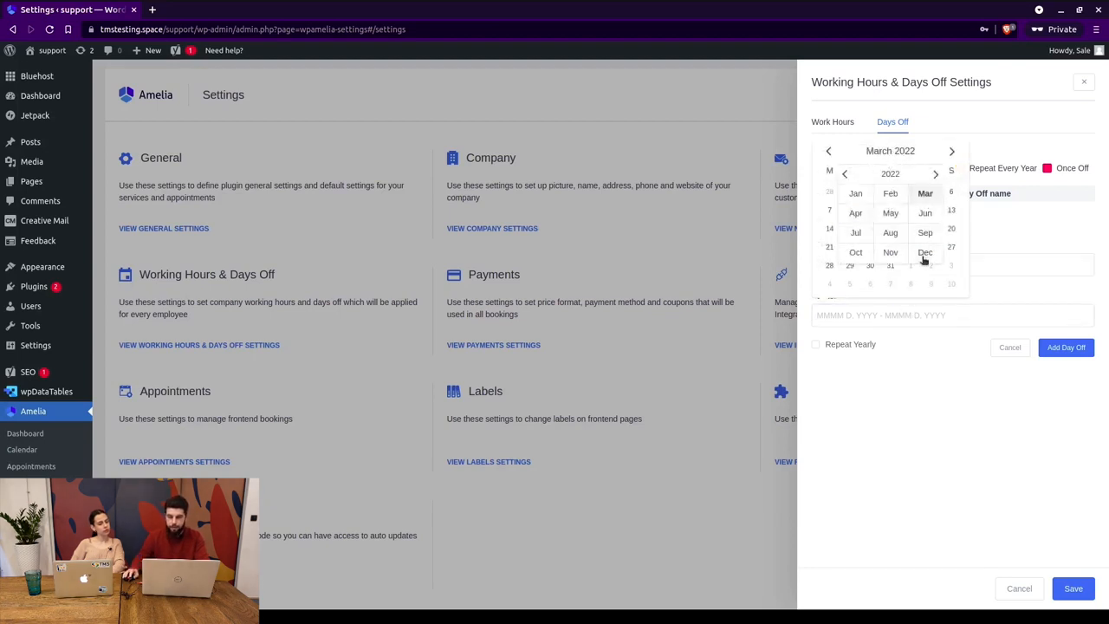
pyautogui.click(923, 253)
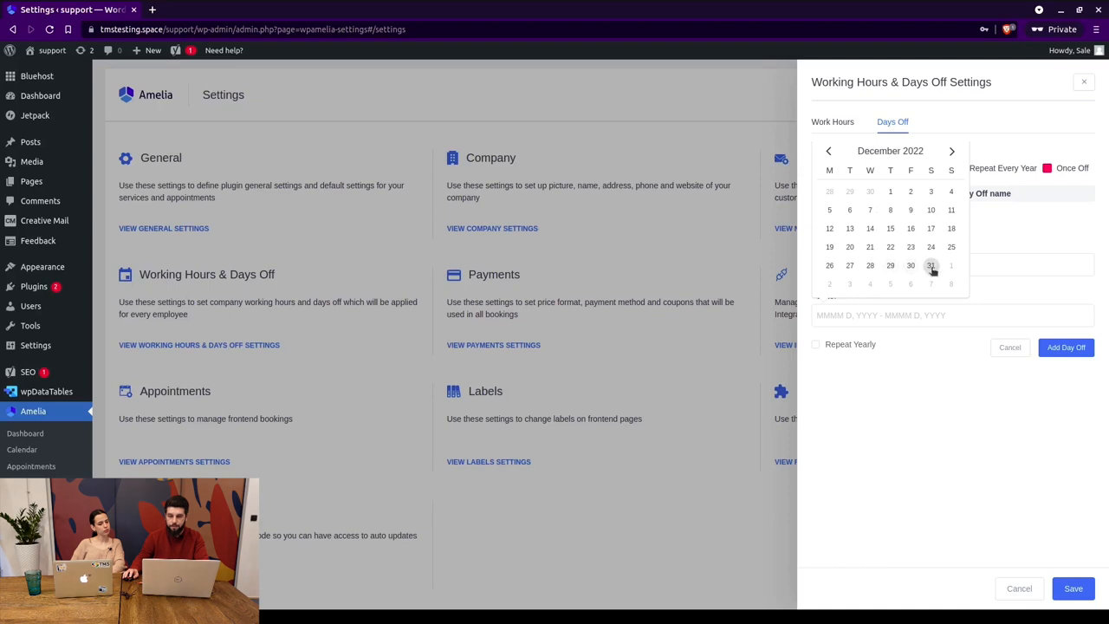
pyautogui.click(931, 269)
pyautogui.click(931, 268)
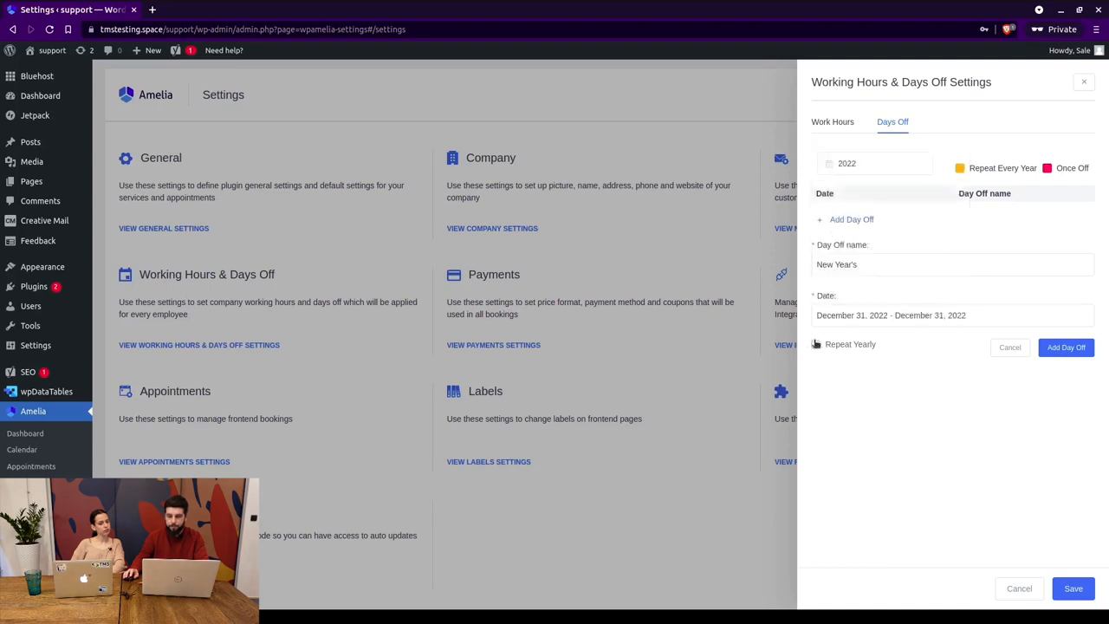
pyautogui.click(816, 344)
pyautogui.click(1065, 355)
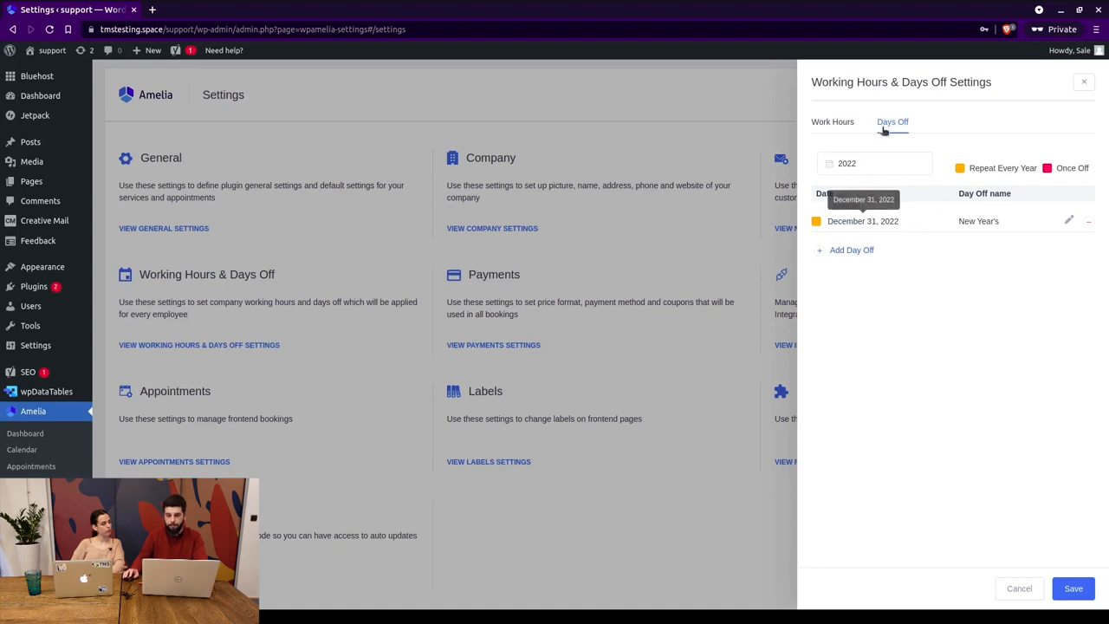
pyautogui.click(836, 124)
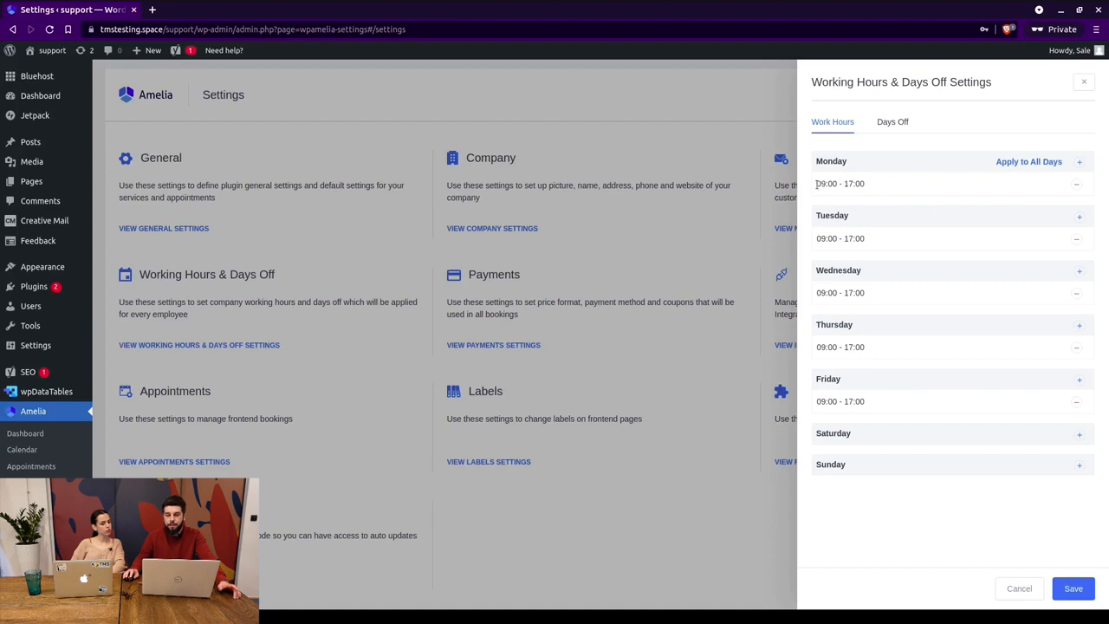
# Remove Monday's 09:00–17:00 working period and start a new one.
pyautogui.moveTo(816, 183); pyautogui.dragTo(870, 187)
pyautogui.click(853, 180)
pyautogui.click(1076, 184)
pyautogui.click(1078, 164)
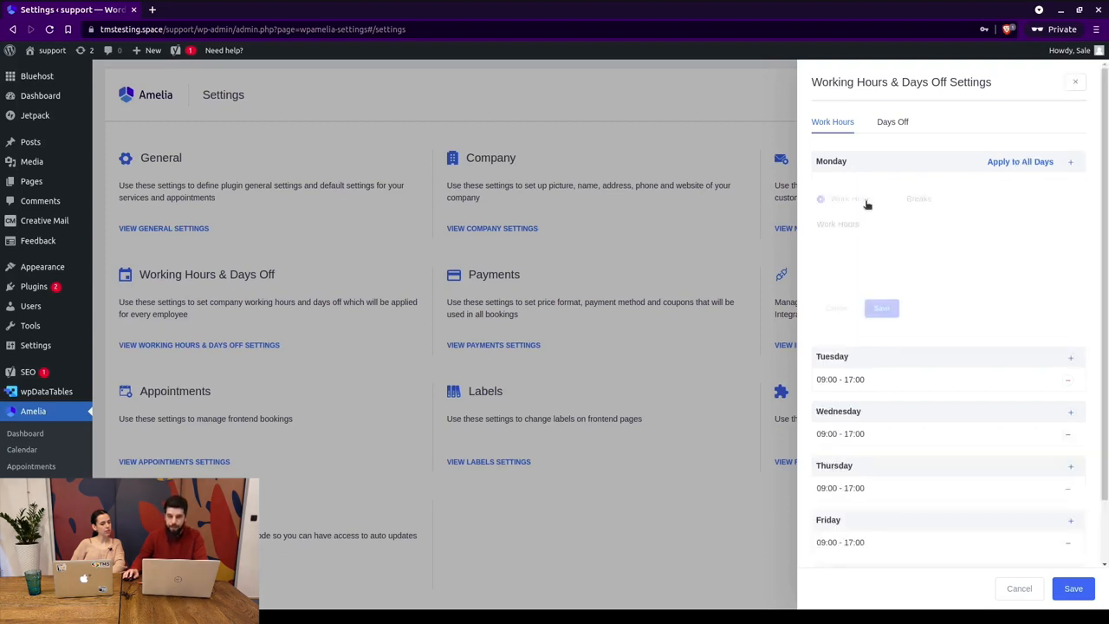
# Set Monday's new hours to 08:00–14:00, then leave Working Hours for Payments Settings.
pyautogui.click(875, 244)
pyautogui.scroll(-5, 857, 305)
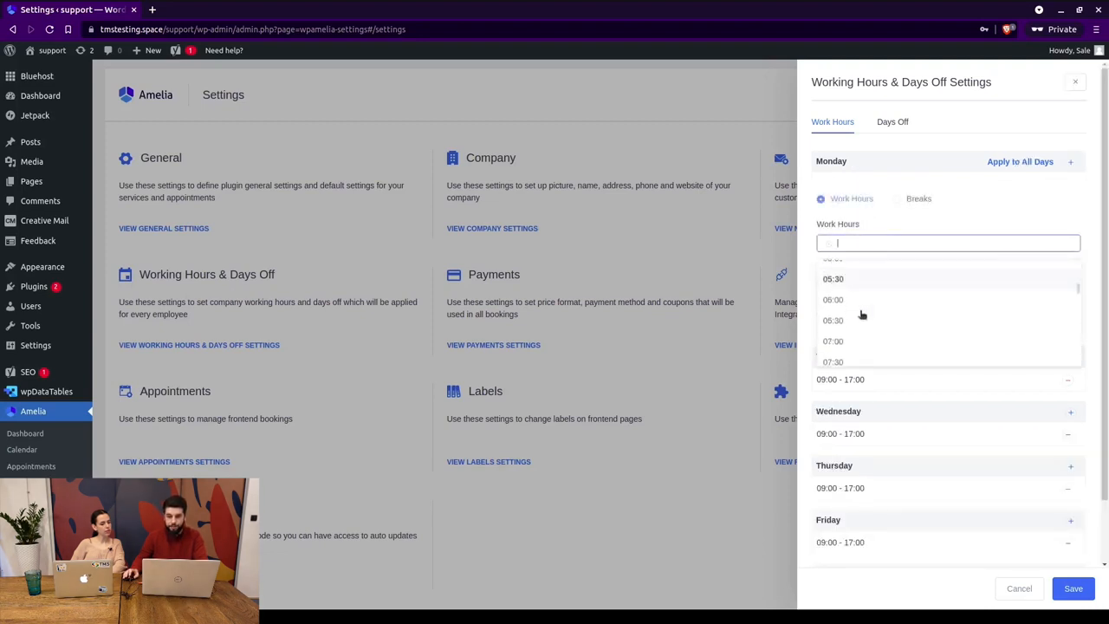
pyautogui.click(856, 299)
pyautogui.click(878, 270)
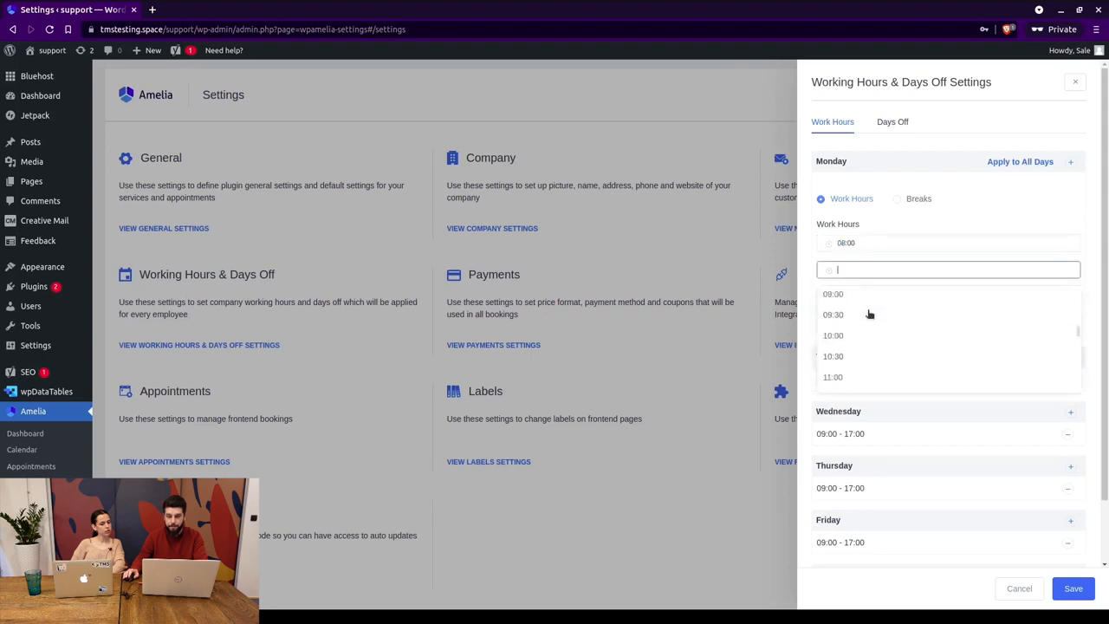
pyautogui.scroll(-5, 866, 314)
pyautogui.click(857, 309)
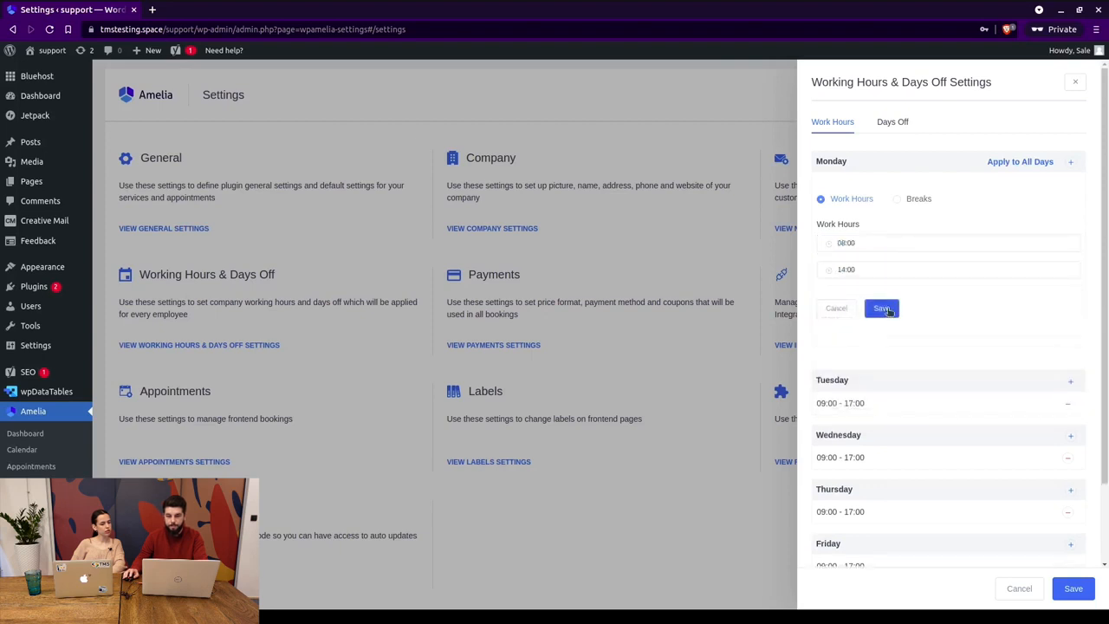
pyautogui.click(882, 308)
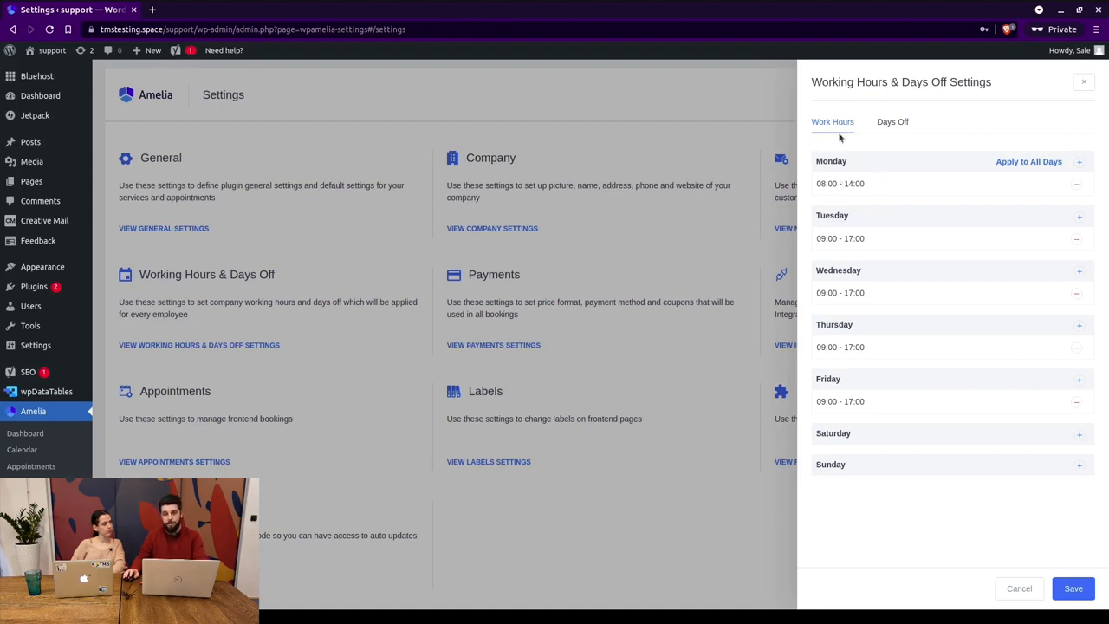
pyautogui.click(1019, 589)
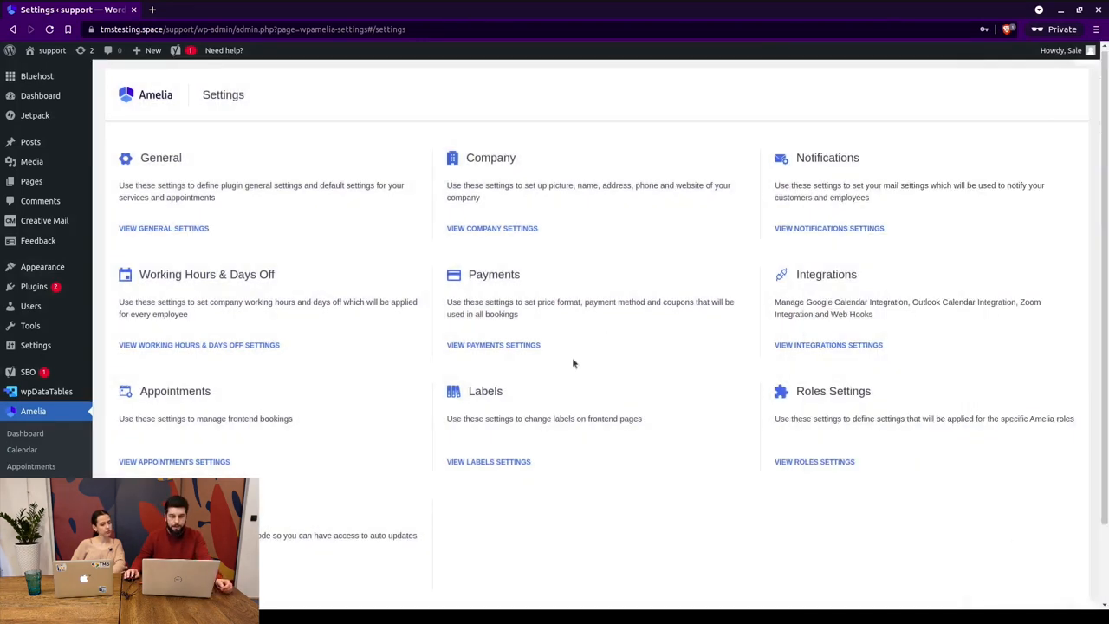
pyautogui.click(513, 345)
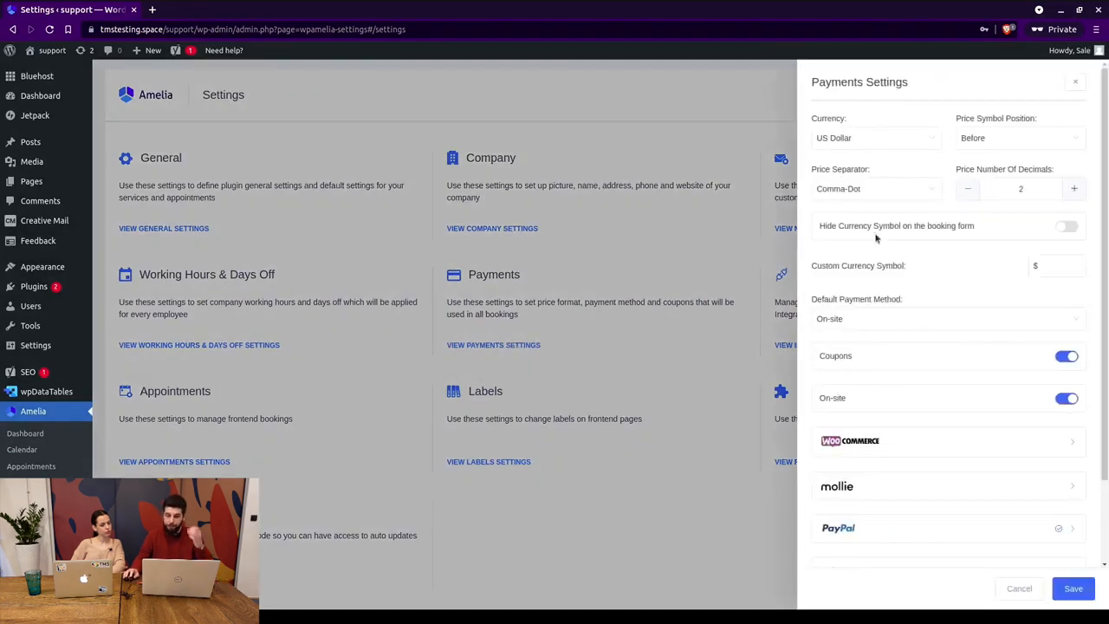
pyautogui.click(841, 141)
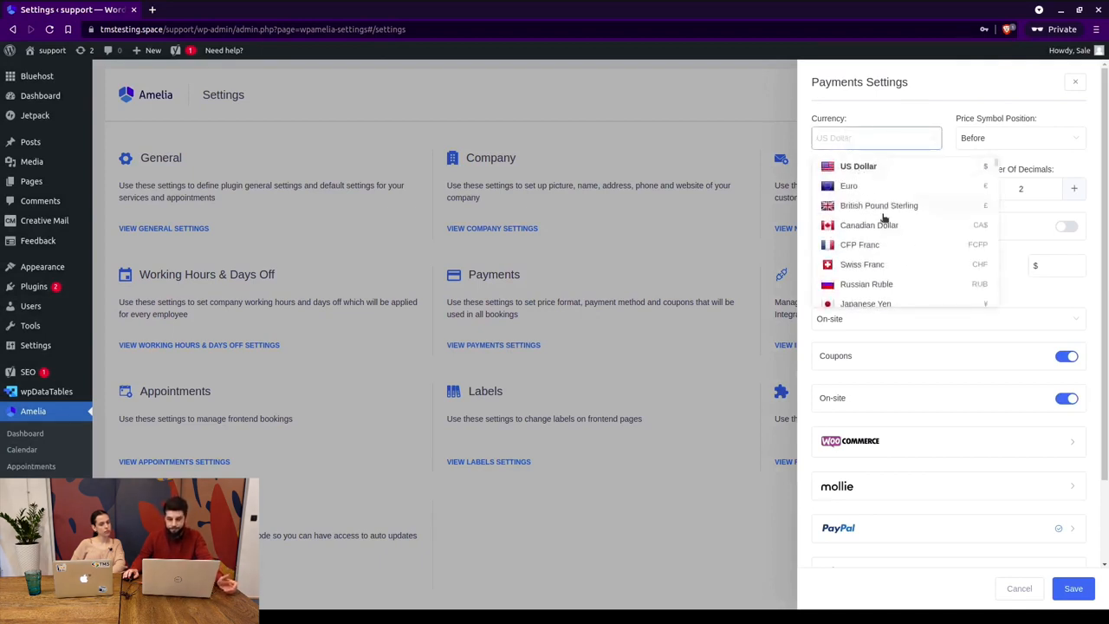
pyautogui.scroll(-5, 885, 208)
pyautogui.scroll(-2, 885, 187)
pyautogui.click(988, 140)
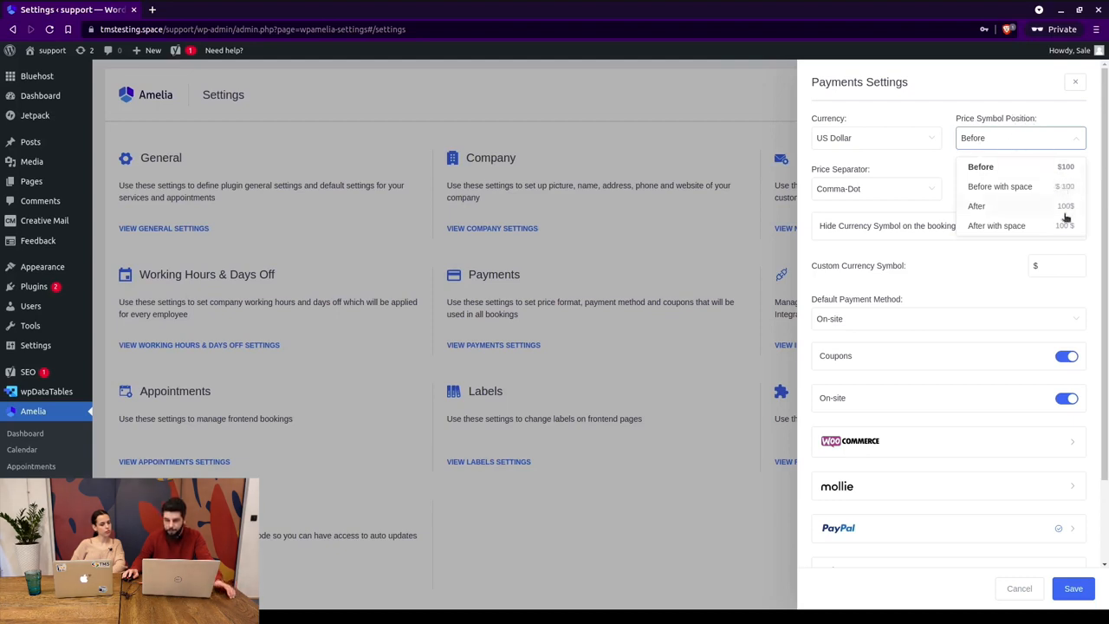
pyautogui.click(900, 194)
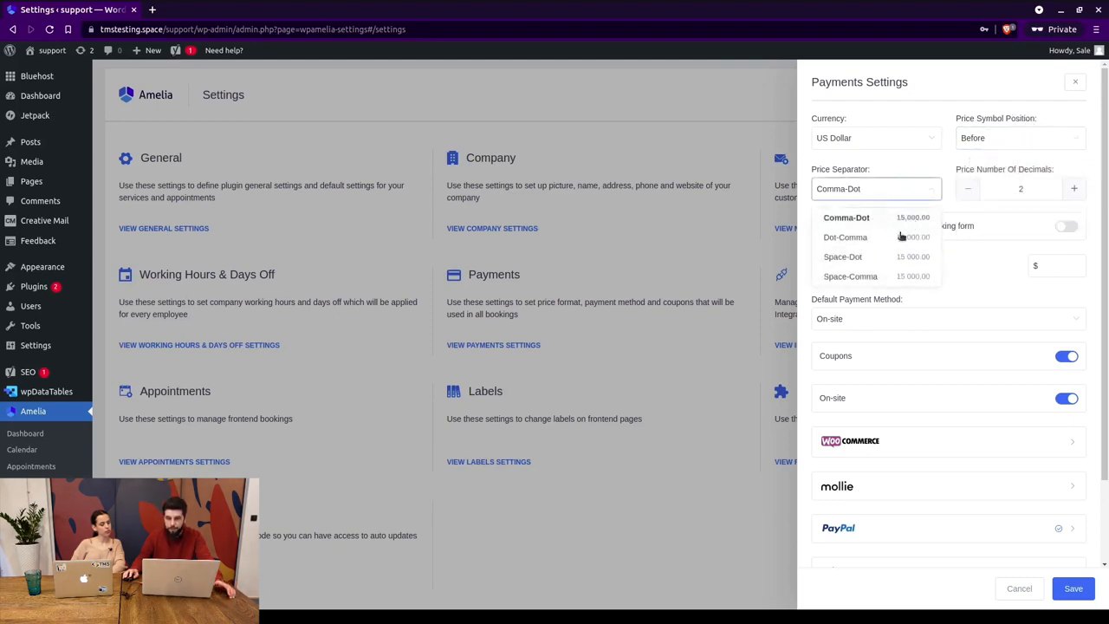
pyautogui.click(1029, 185)
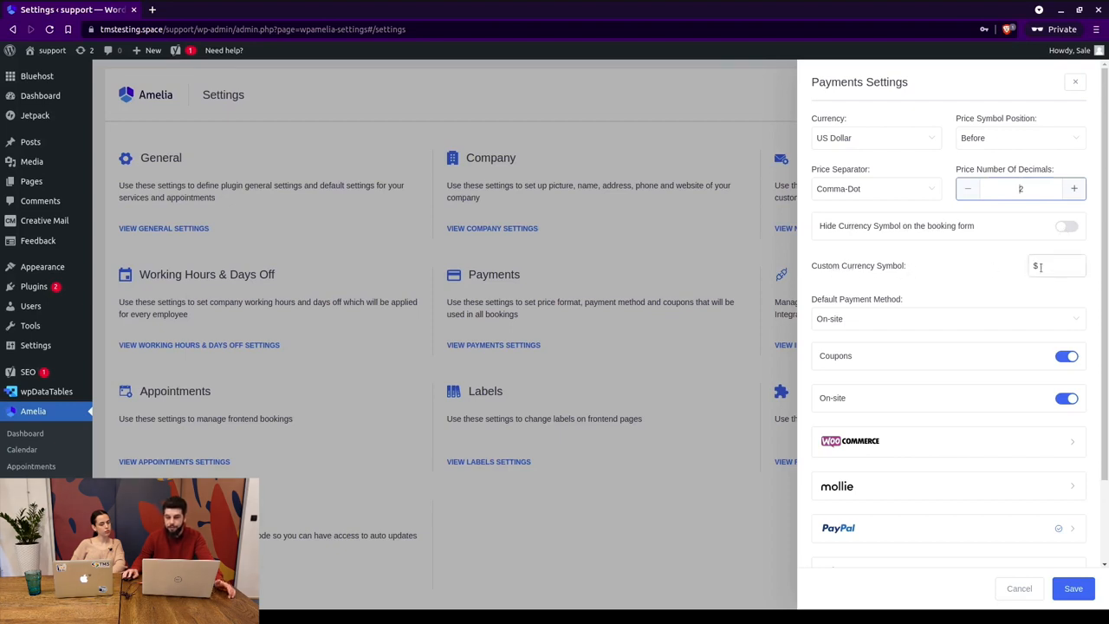
pyautogui.scroll(-1, 976, 274)
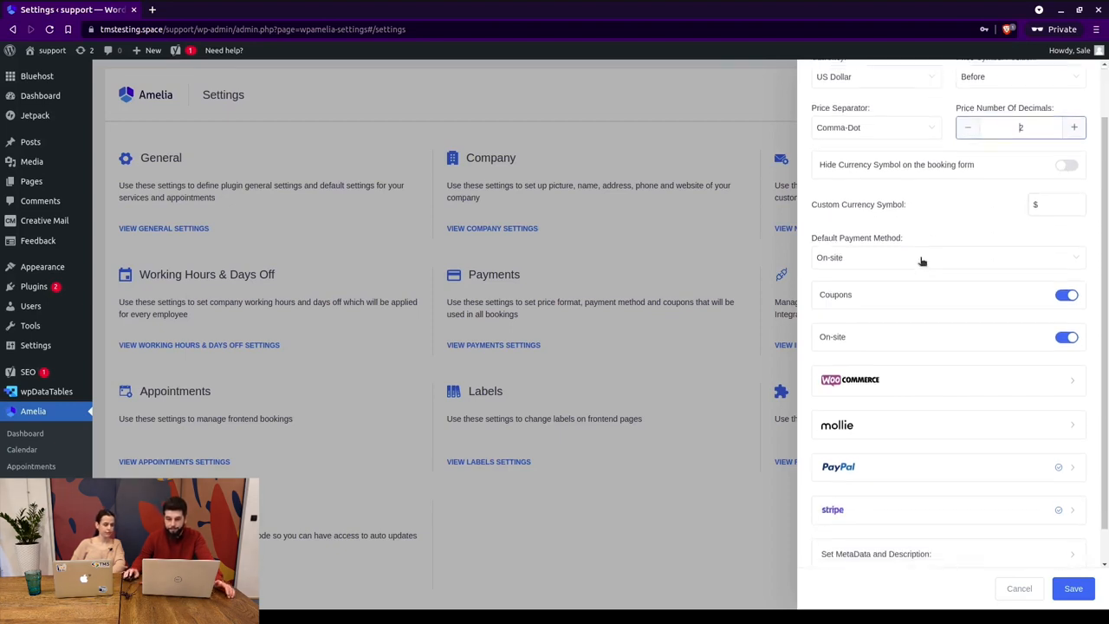
pyautogui.click(871, 258)
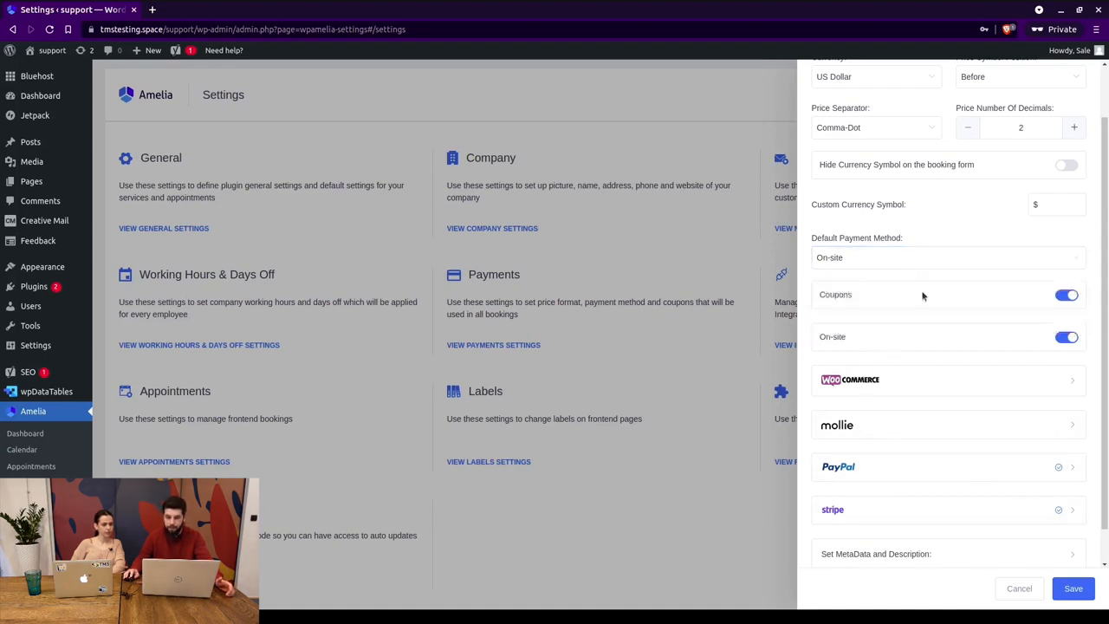
pyautogui.click(947, 286)
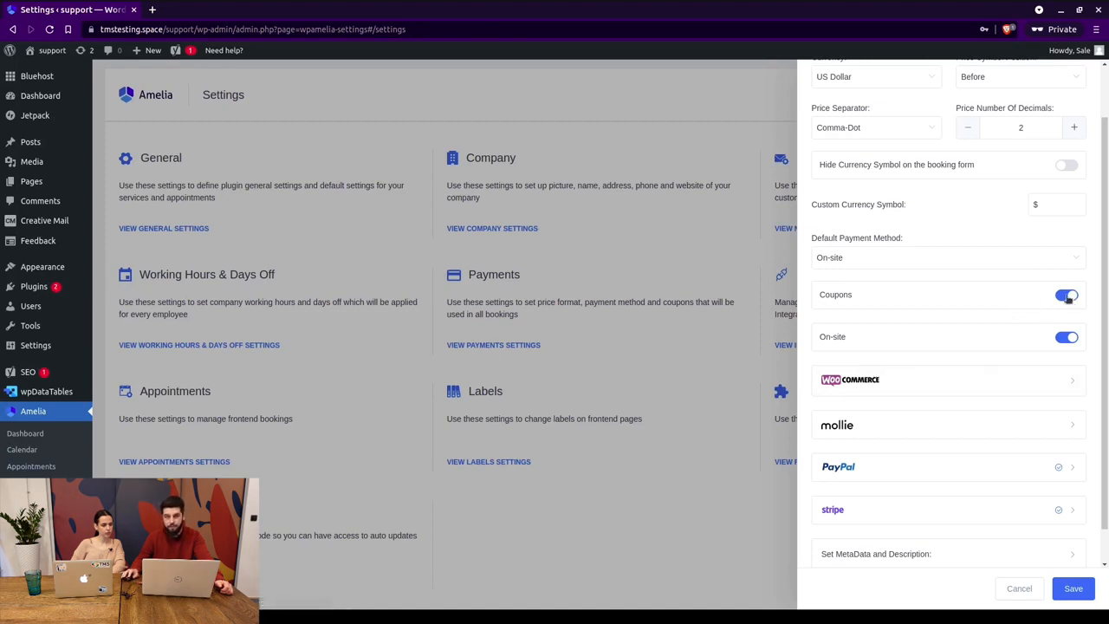
# Expand the WooCommerce, PayPal, Stripe and Mollie gateways, trying the WooCommerce and Mollie switches.
pyautogui.scroll(-1, 933, 342)
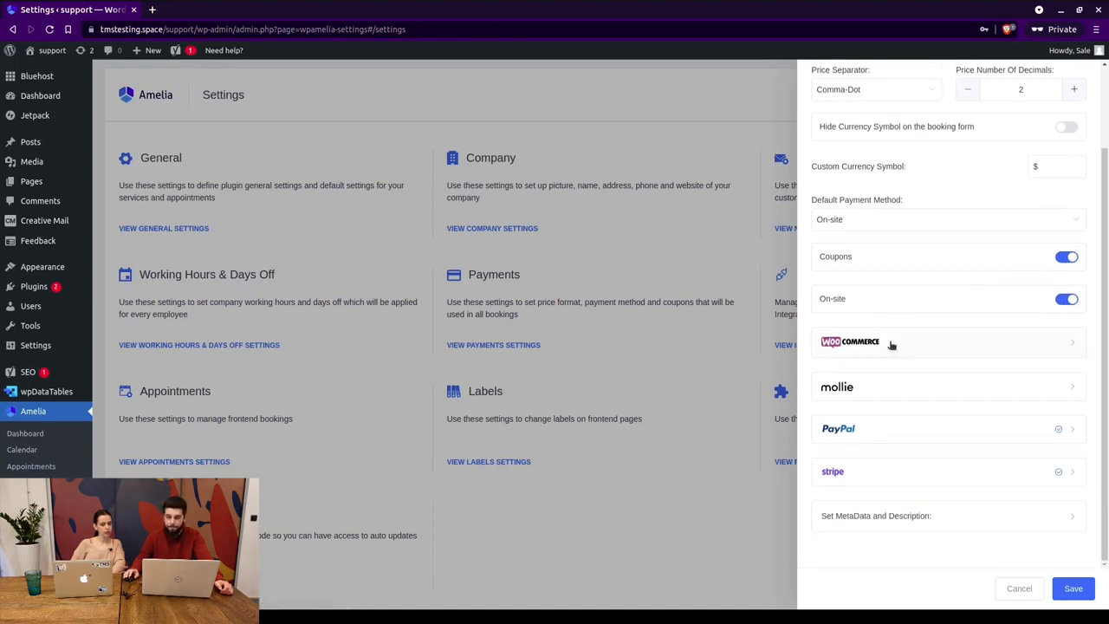
pyautogui.click(1015, 341)
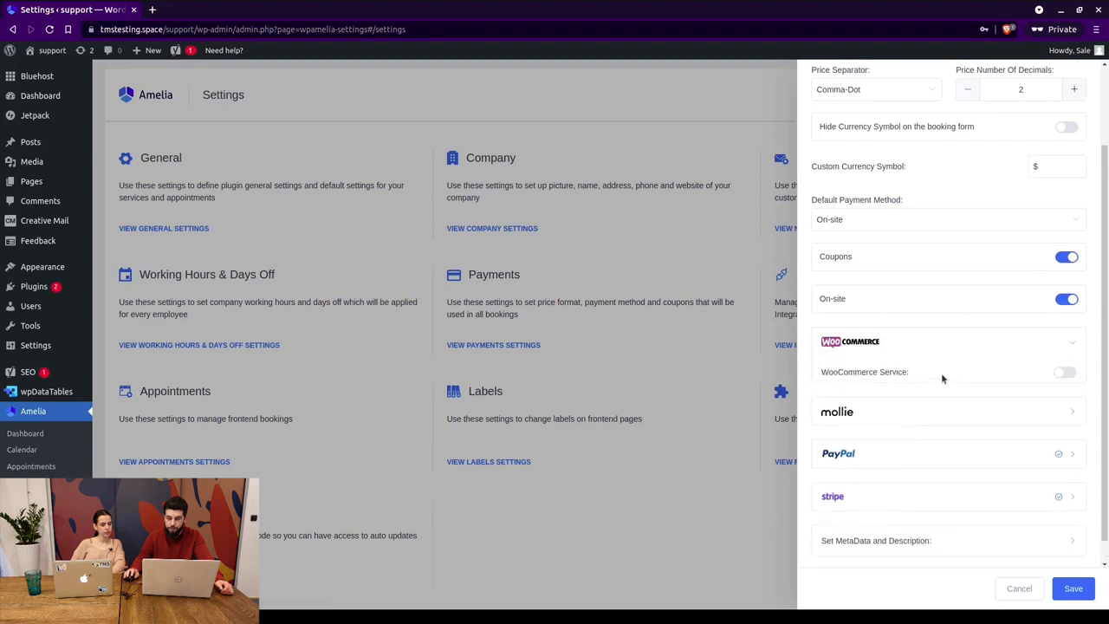
pyautogui.click(1072, 374)
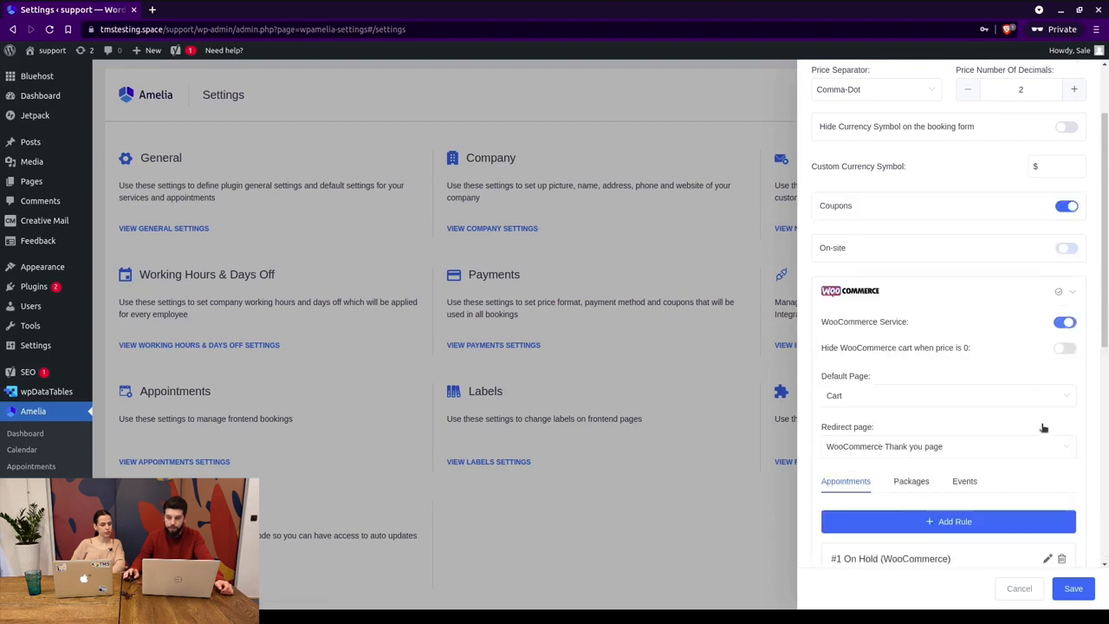
pyautogui.click(1065, 247)
pyautogui.scroll(-6, 1005, 362)
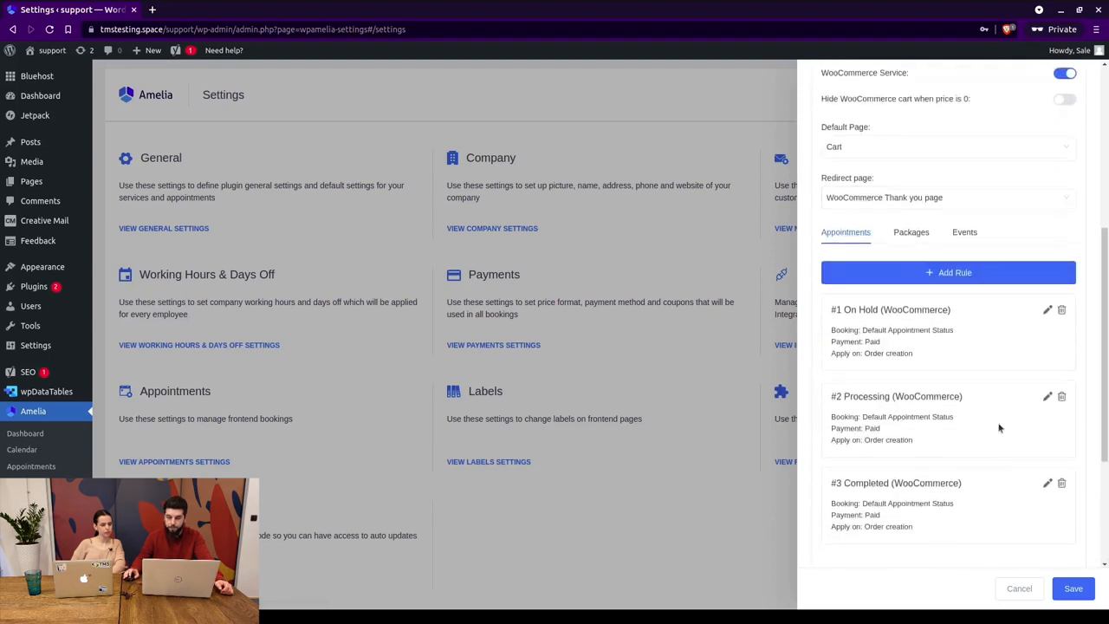
pyautogui.click(1063, 428)
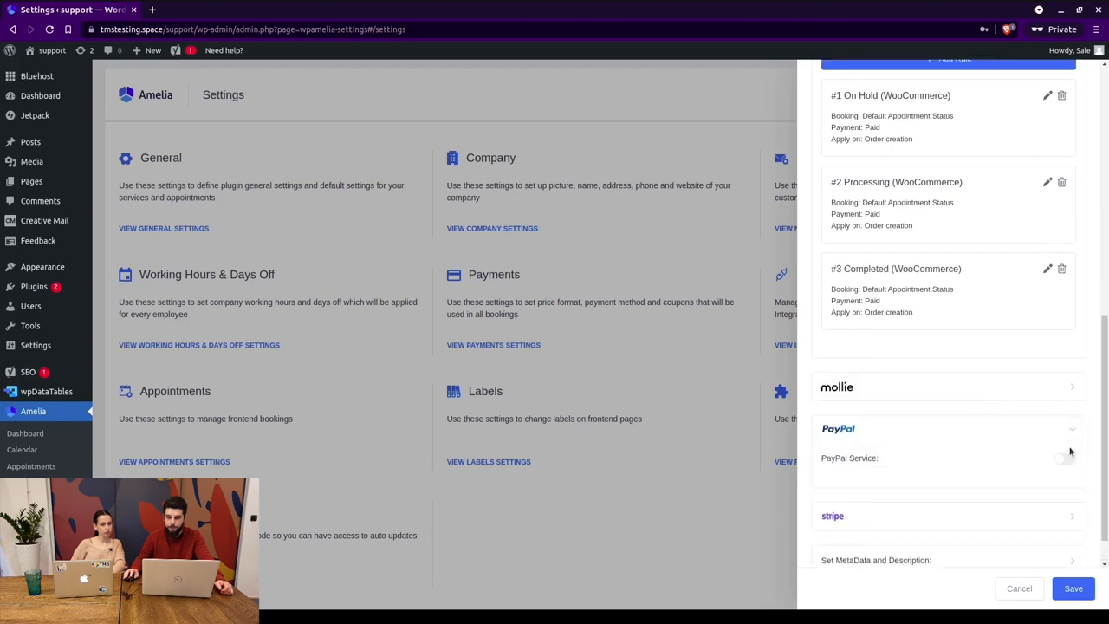
pyautogui.click(1059, 517)
pyautogui.scroll(-1, 1064, 502)
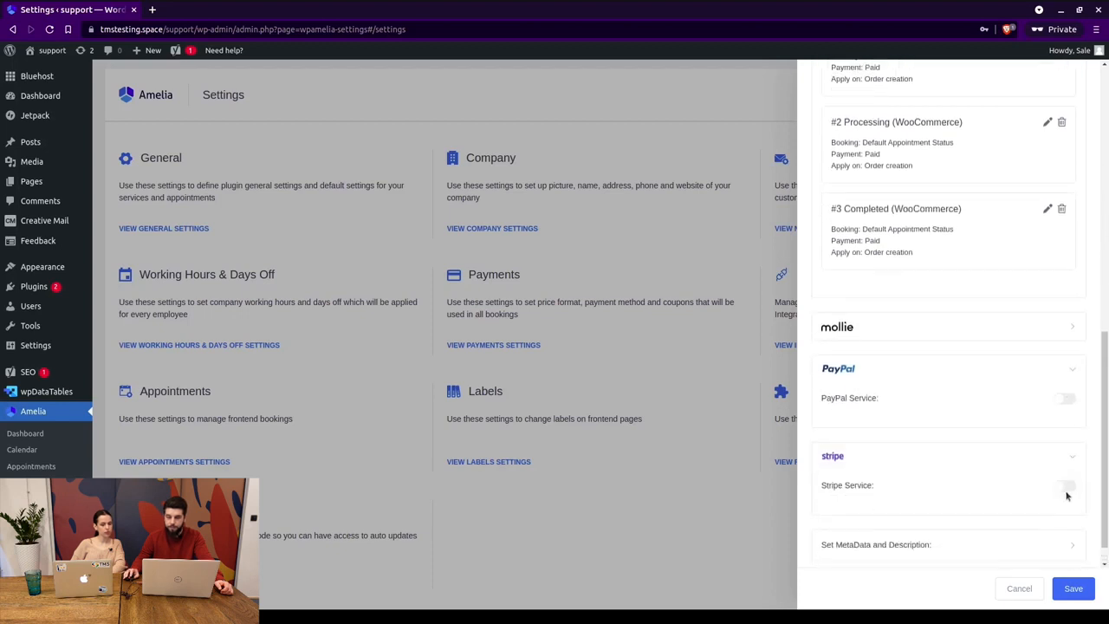
pyautogui.click(1056, 327)
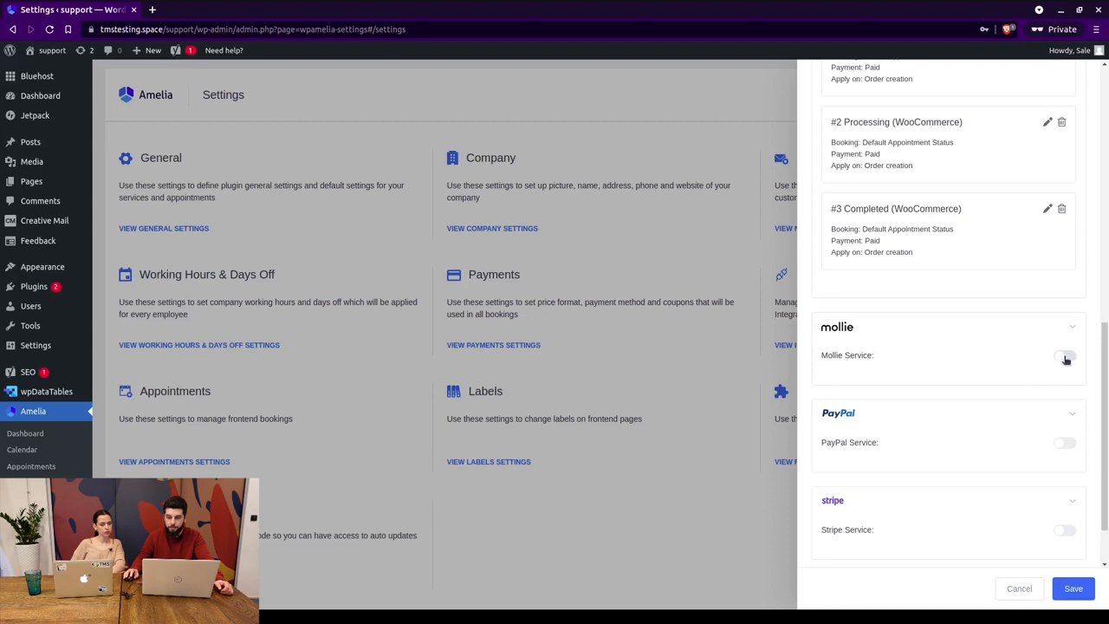
pyautogui.click(1065, 357)
pyautogui.scroll(3, 1054, 335)
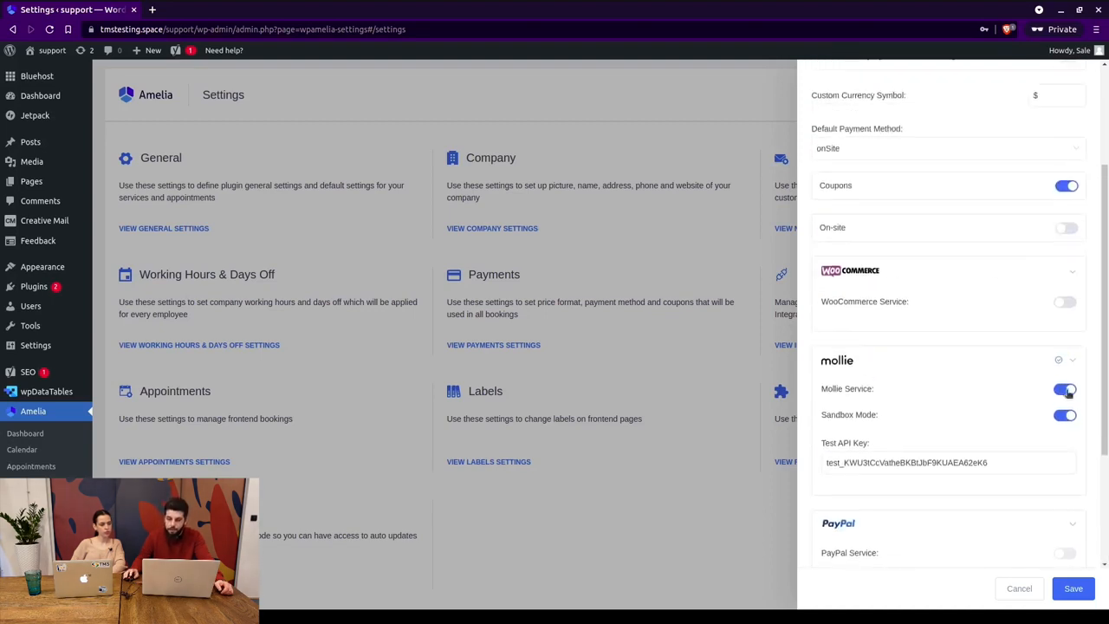
# Turn Mollie and WooCommerce off again and try the PayPal and Stripe switches.
pyautogui.click(1065, 389)
pyautogui.click(1065, 301)
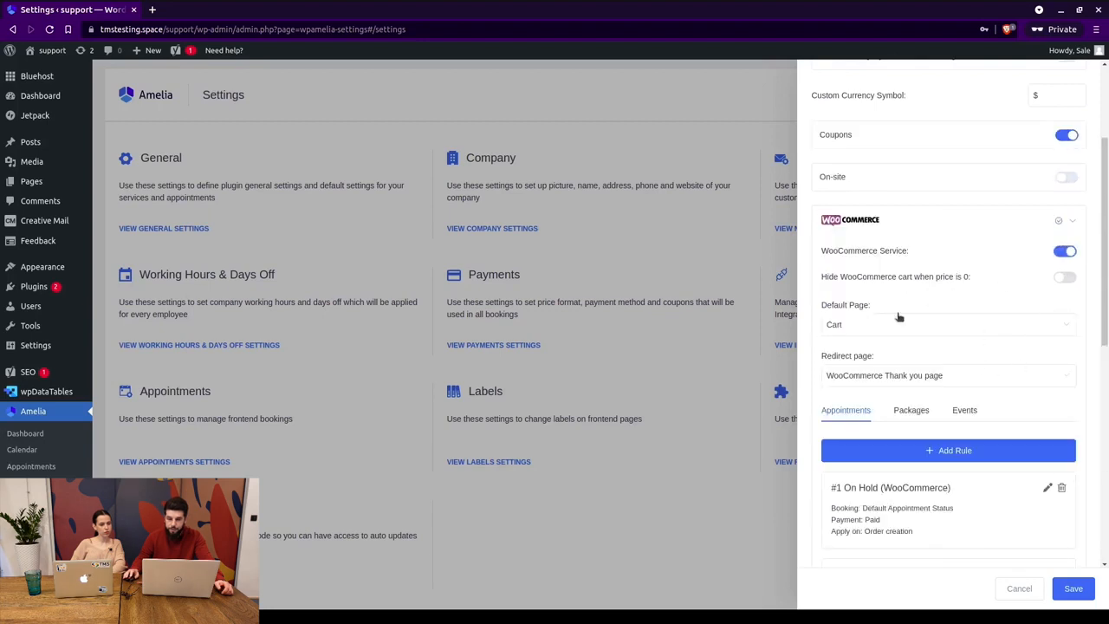
pyautogui.scroll(-1, 985, 312)
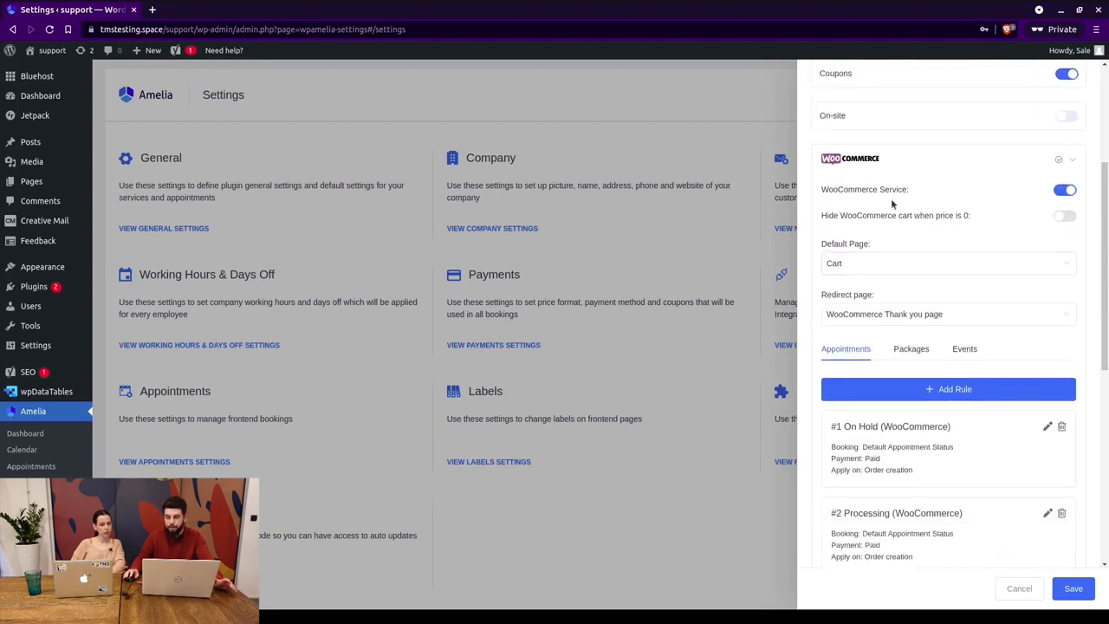
pyautogui.click(1064, 193)
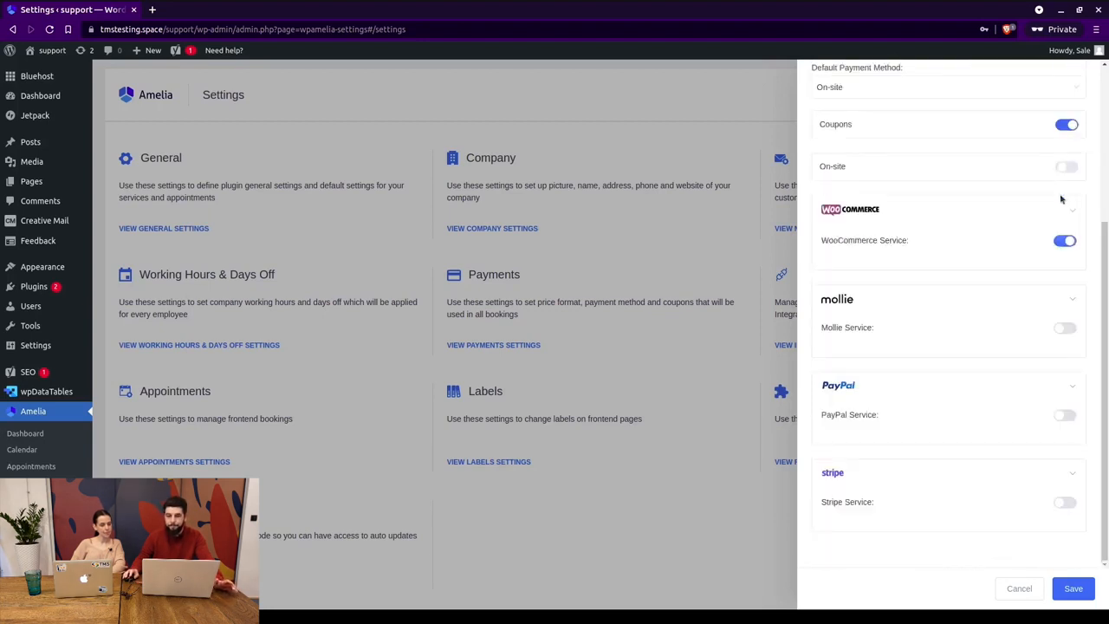
pyautogui.click(1061, 415)
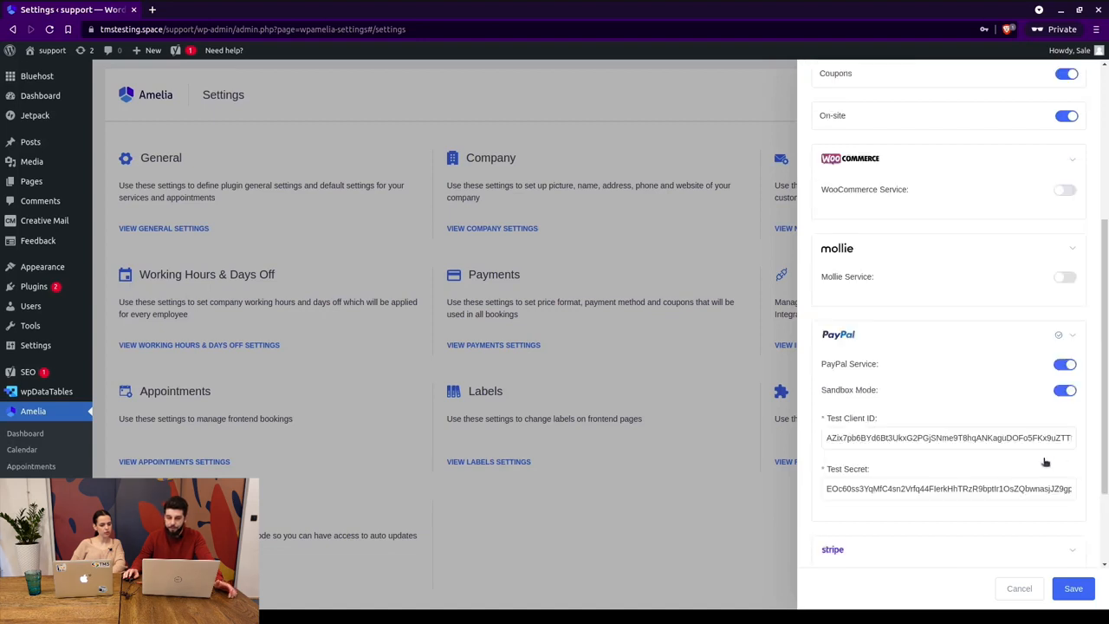
pyautogui.scroll(-2, 1044, 412)
pyautogui.click(1068, 459)
pyautogui.scroll(-2, 1028, 421)
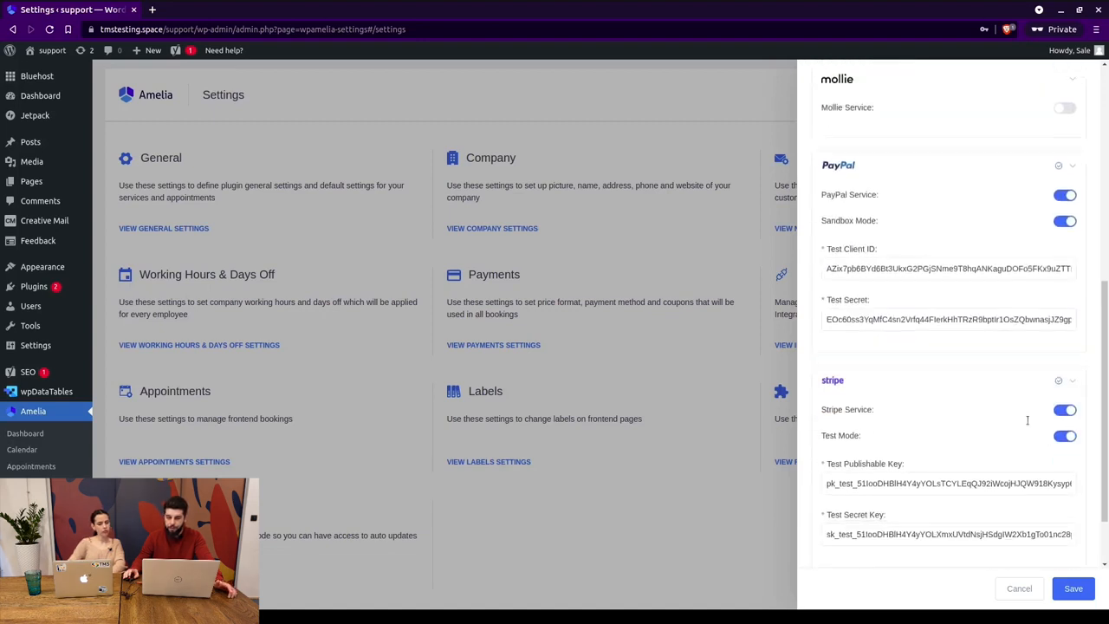
pyautogui.scroll(3, 972, 404)
# Switch Mollie payments back on and review its sandbox mode settings.
pyautogui.click(1066, 211)
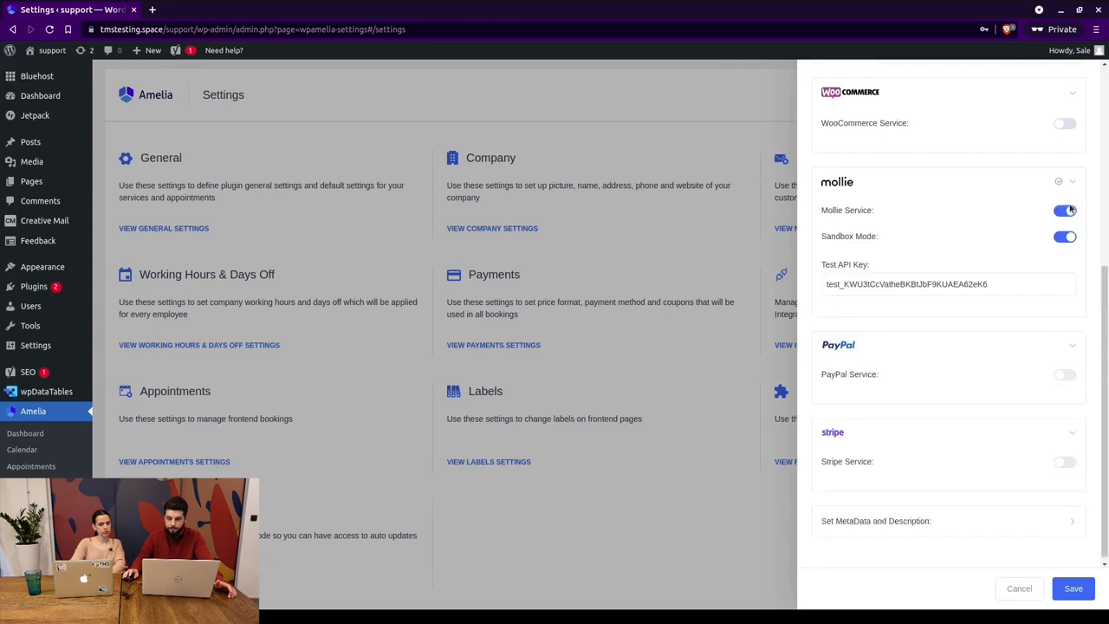
pyautogui.scroll(3, 1062, 332)
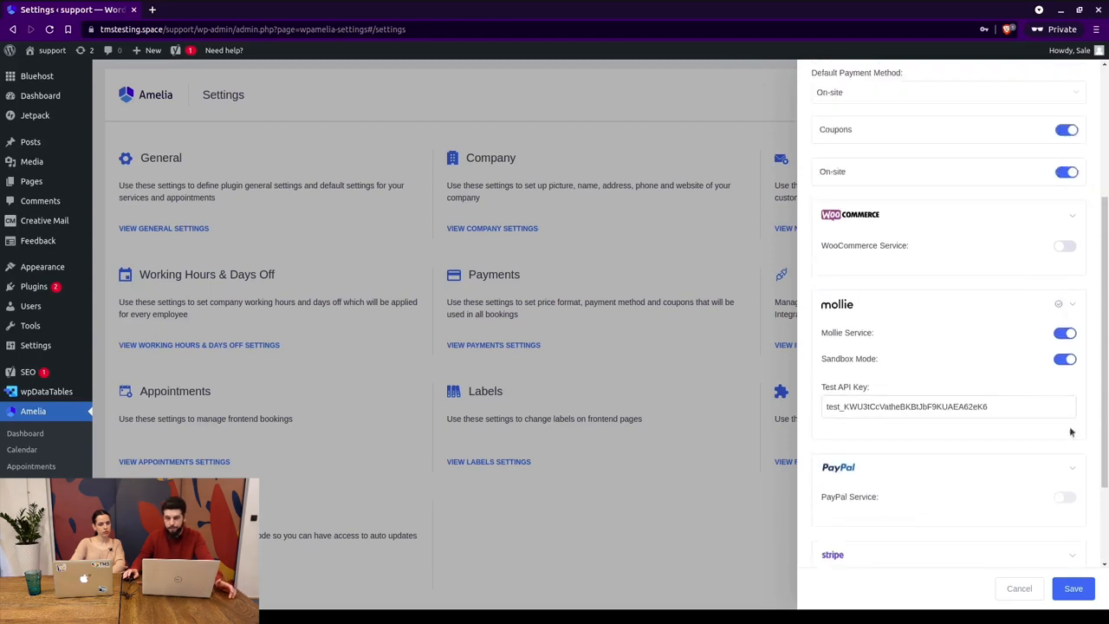
pyautogui.scroll(-2, 1069, 428)
pyautogui.scroll(2, 947, 302)
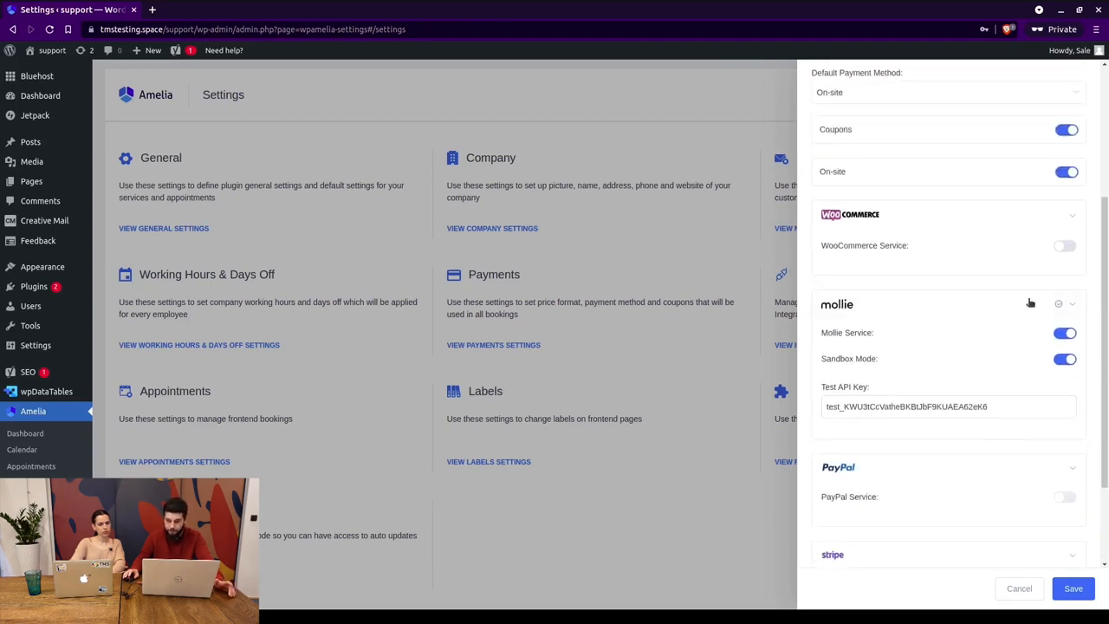
pyautogui.scroll(1, 1046, 134)
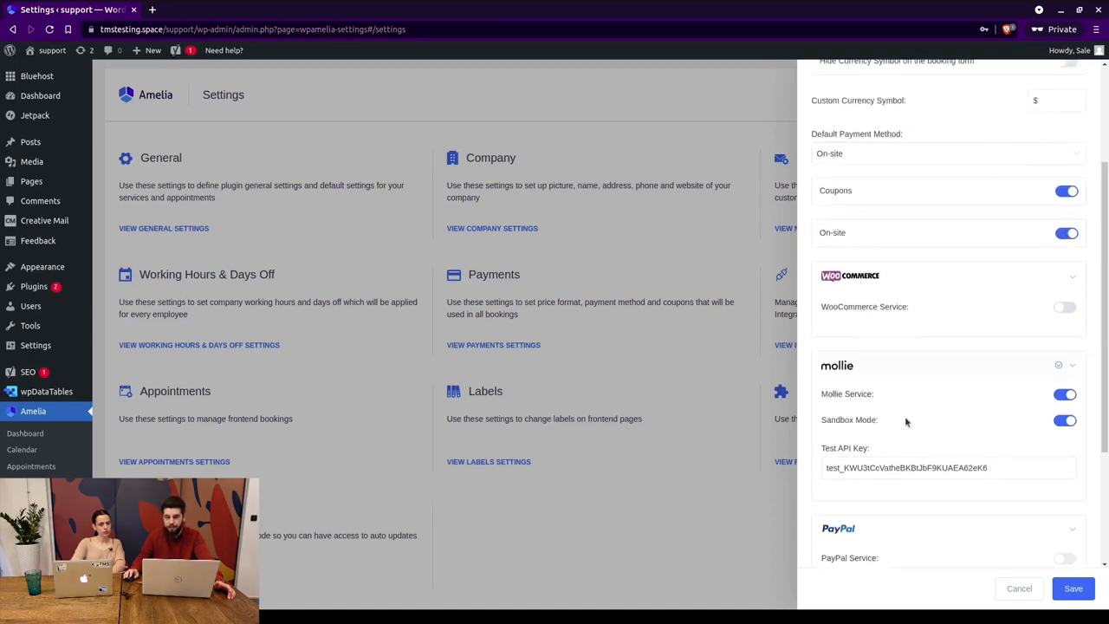
pyautogui.scroll(-1, 905, 422)
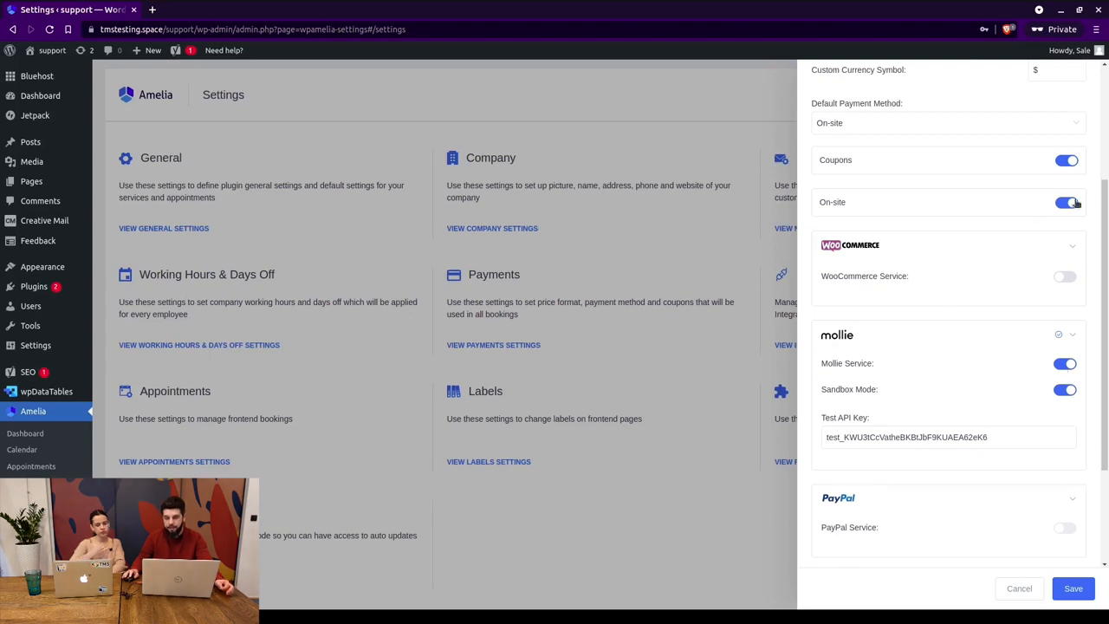
pyautogui.scroll(-4, 1008, 276)
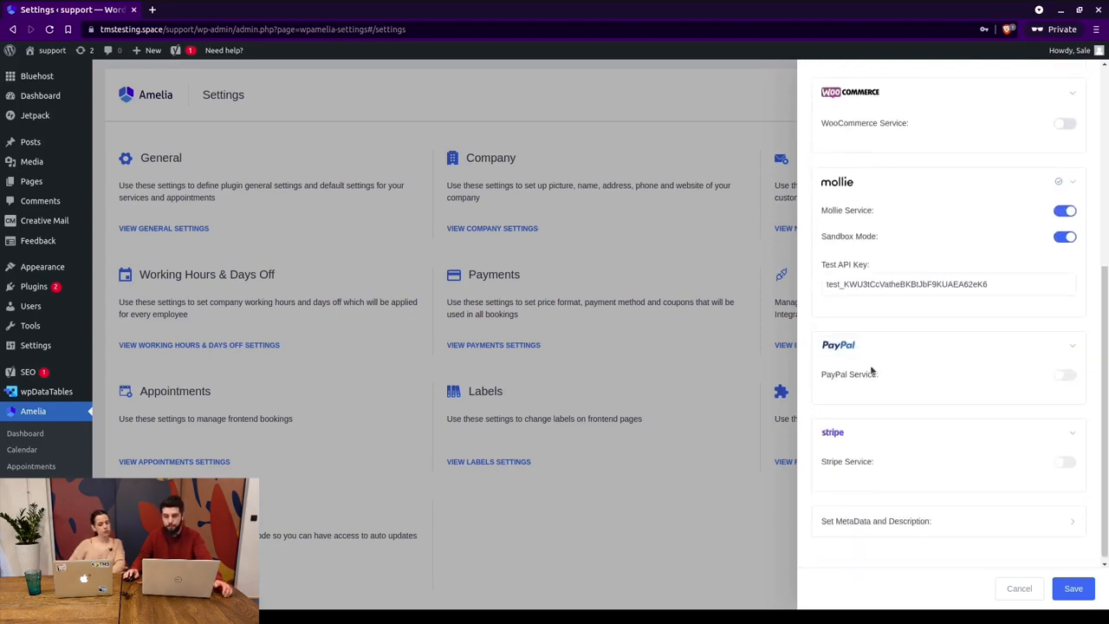
pyautogui.scroll(6, 881, 276)
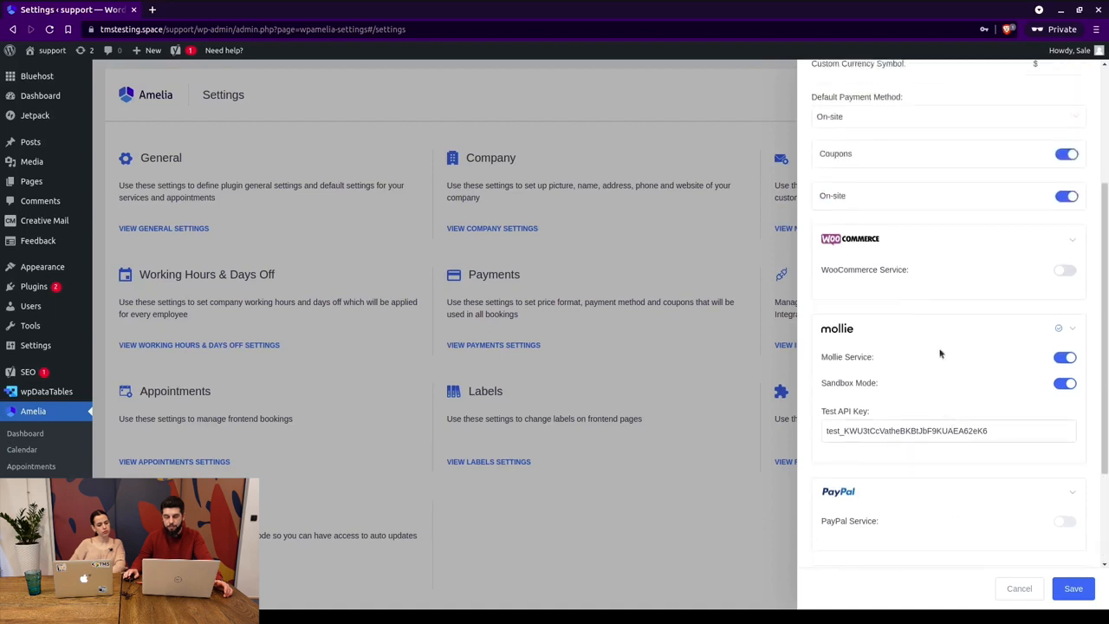
pyautogui.scroll(-6, 827, 294)
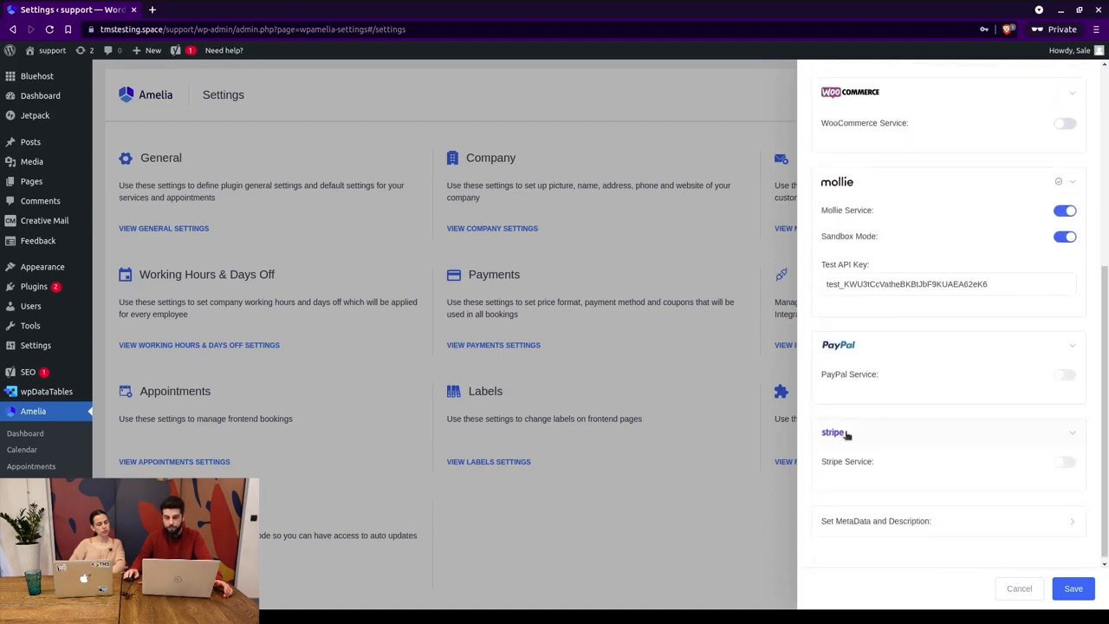
pyautogui.scroll(7, 844, 433)
pyautogui.scroll(-5, 823, 322)
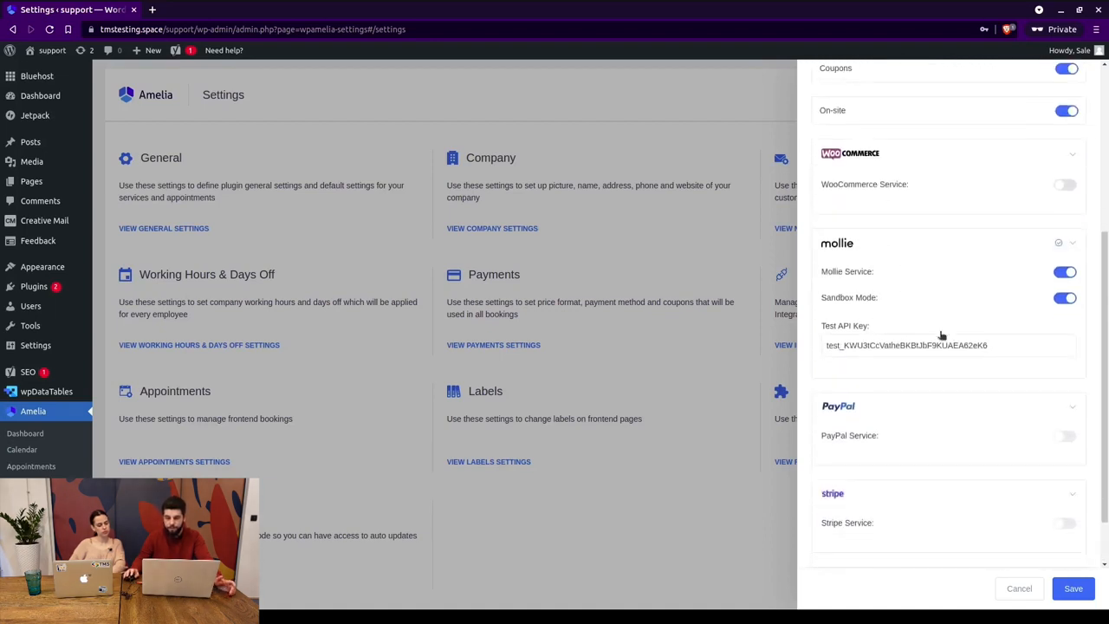
pyautogui.scroll(-2, 913, 209)
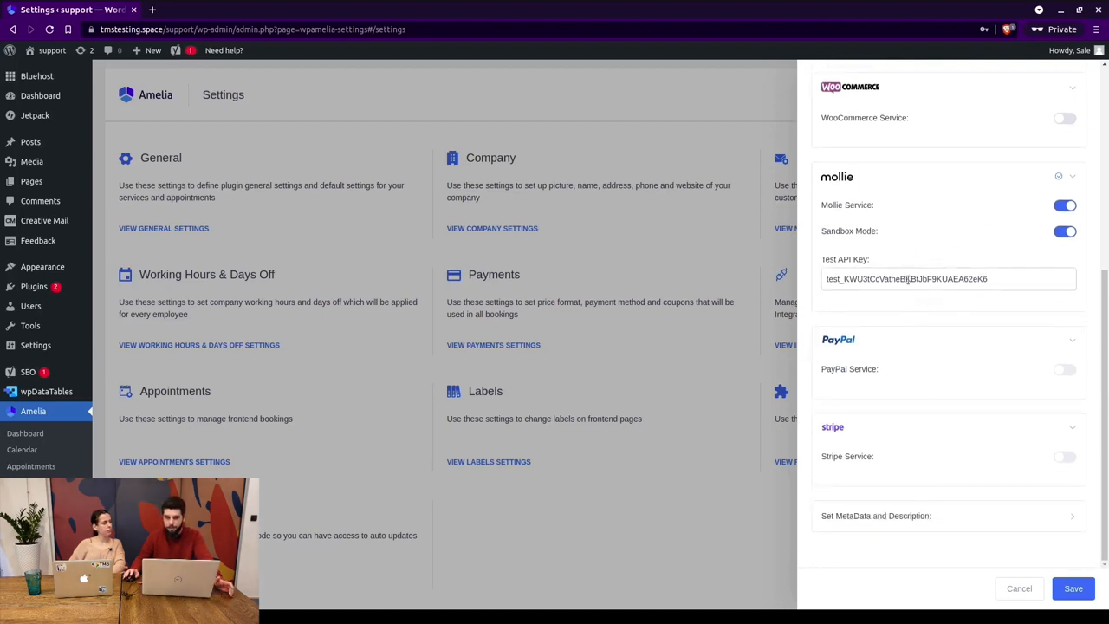
# Switch off Mollie and its sandbox mode, and enable PayPal in live mode.
pyautogui.click(1064, 230)
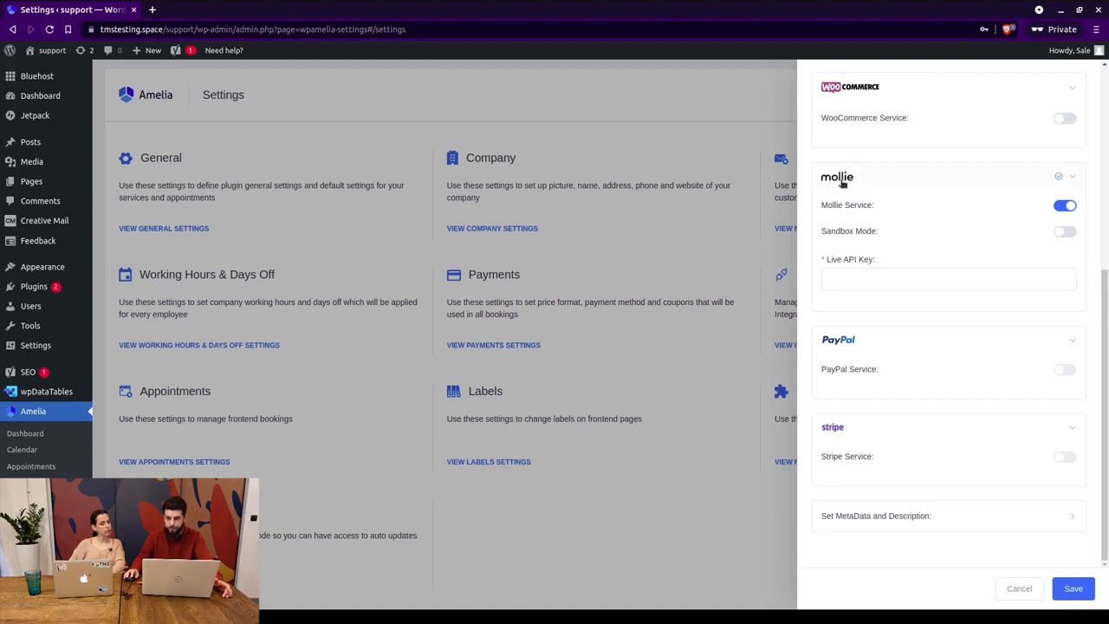
pyautogui.click(1065, 205)
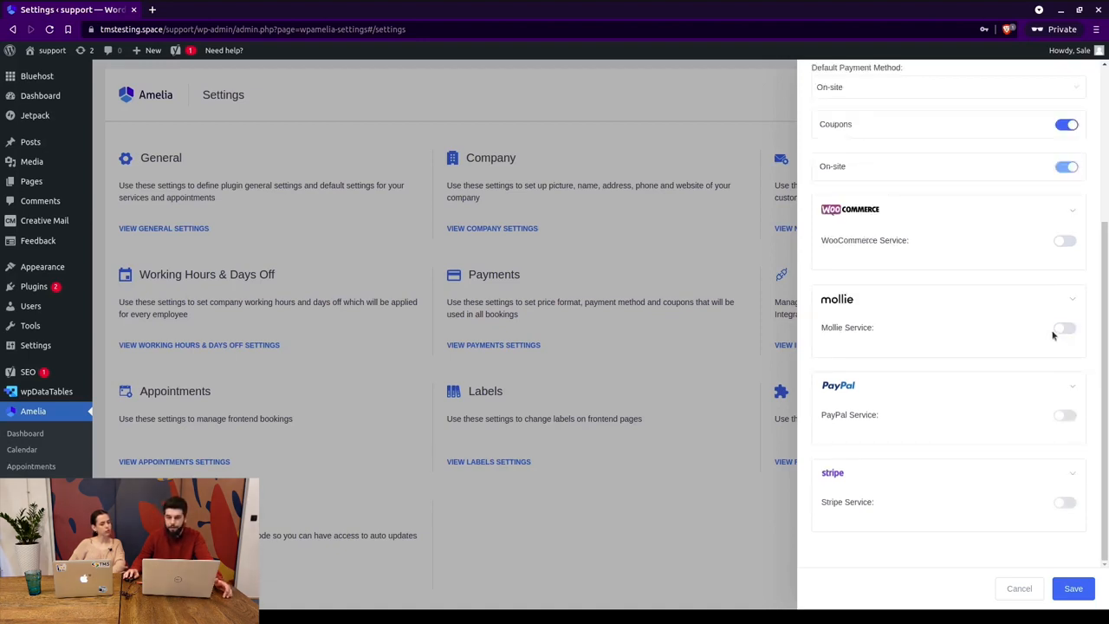
pyautogui.click(1064, 416)
pyautogui.scroll(-2, 1031, 329)
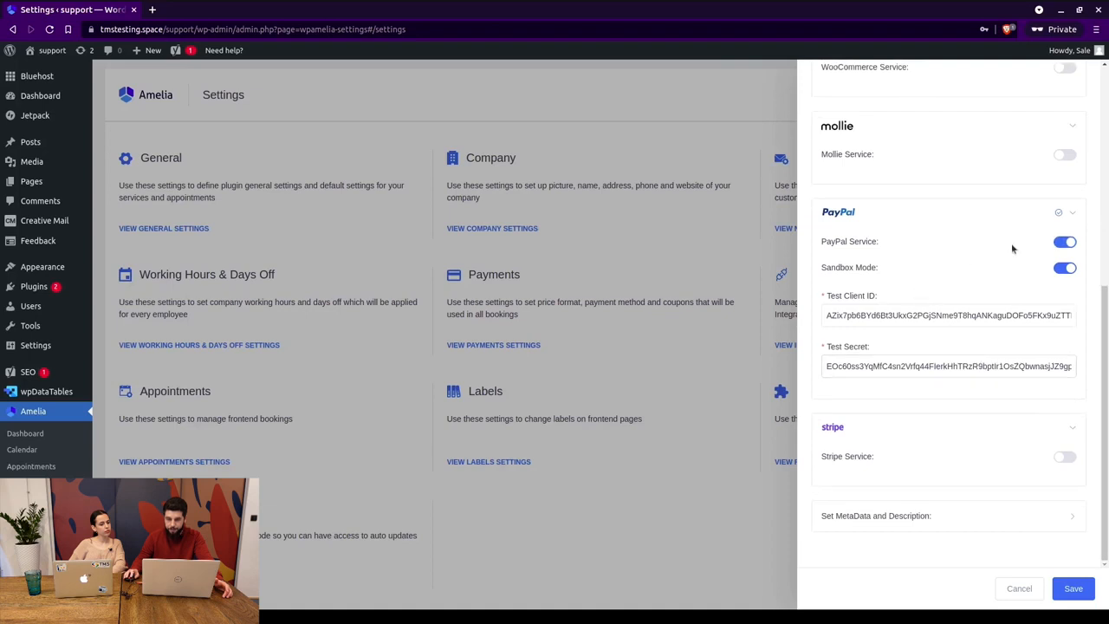
pyautogui.click(892, 267)
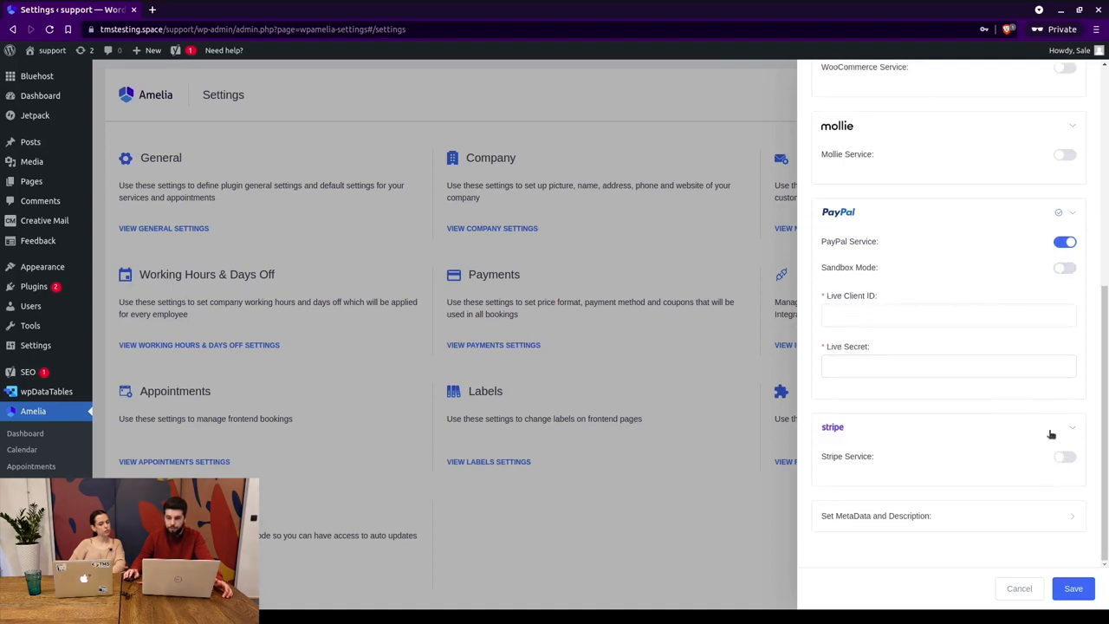
# Enable the Stripe payment service with Test Mode turned off.
pyautogui.click(1064, 456)
pyautogui.scroll(-2, 873, 386)
pyautogui.click(1069, 356)
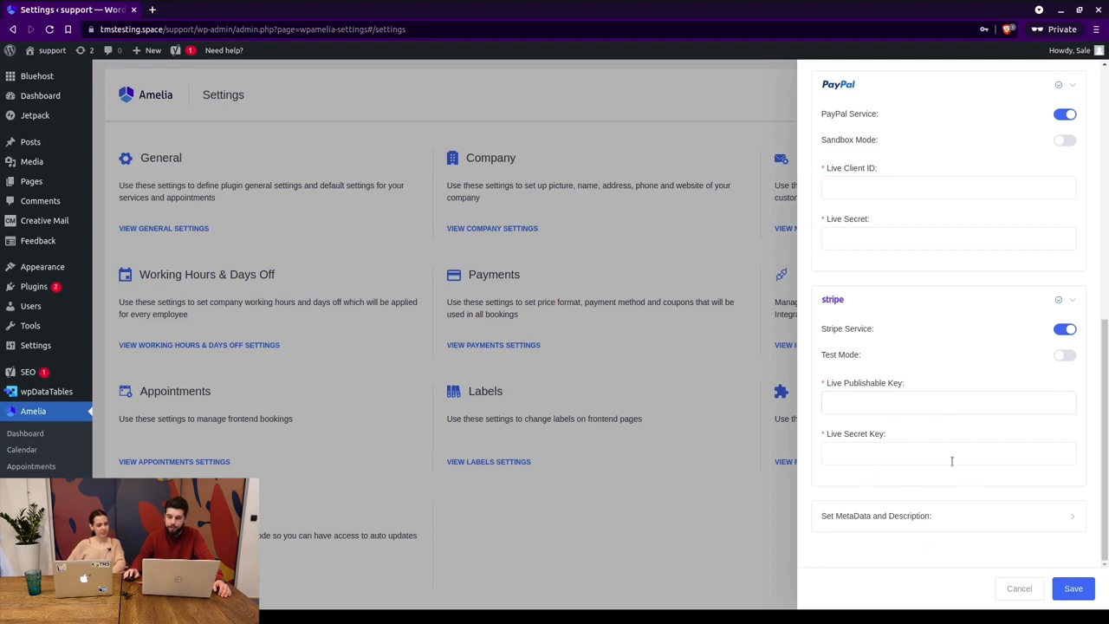
pyautogui.scroll(1, 906, 246)
pyautogui.scroll(2, 919, 260)
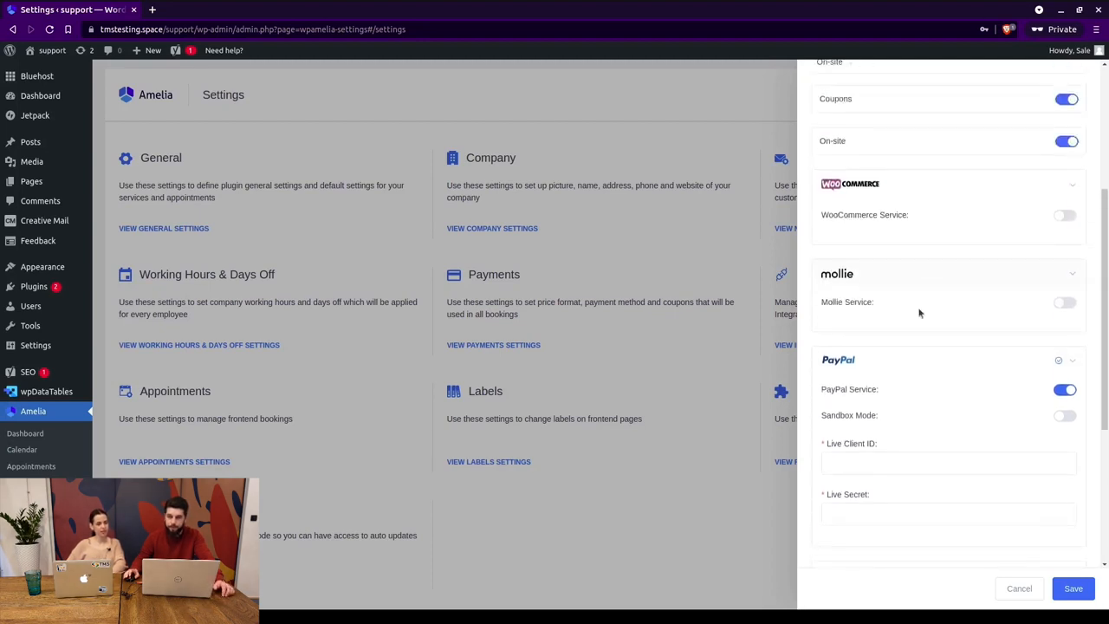
pyautogui.scroll(-3, 927, 364)
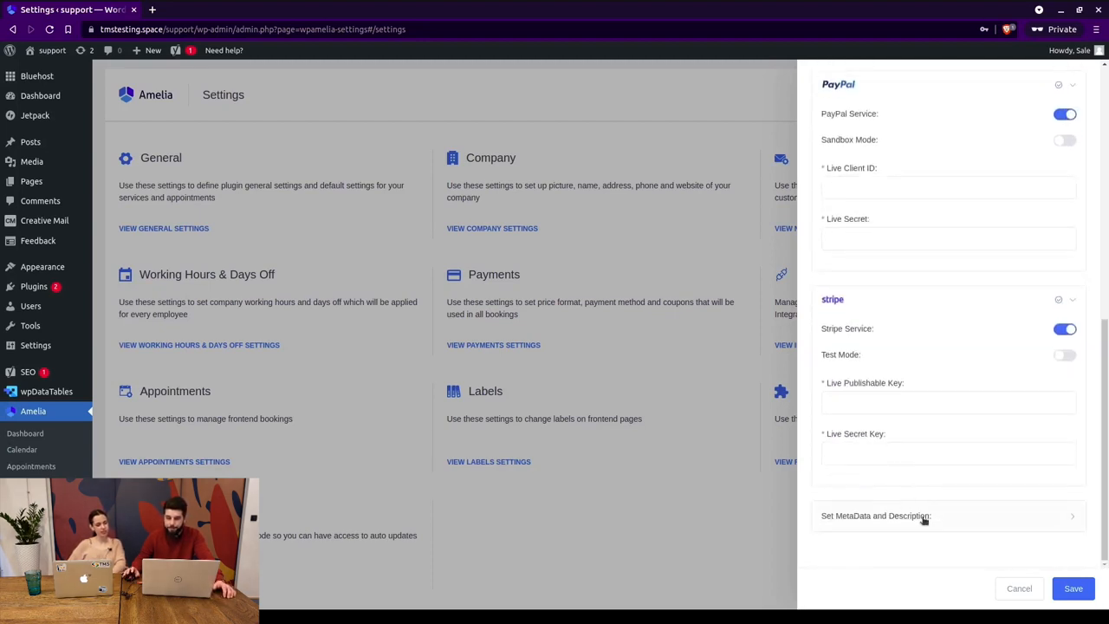
# Expand Set MetaData and Description and inspect the PayPal and Stripe description fields.
pyautogui.click(924, 518)
pyautogui.scroll(-2, 918, 407)
pyautogui.scroll(-4, 918, 381)
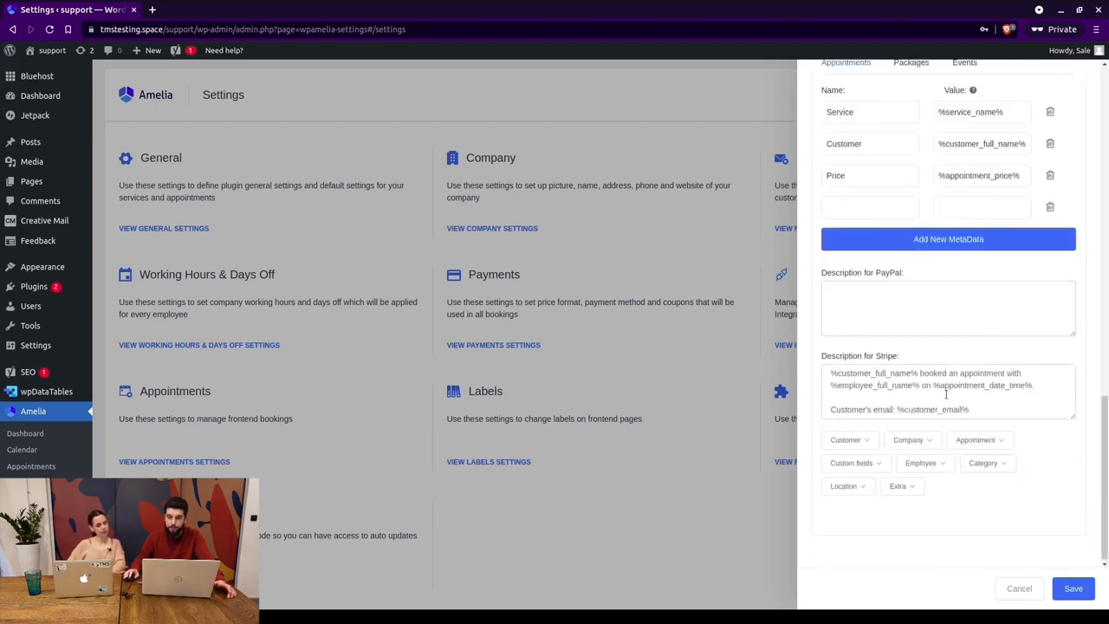
pyautogui.scroll(8, 946, 394)
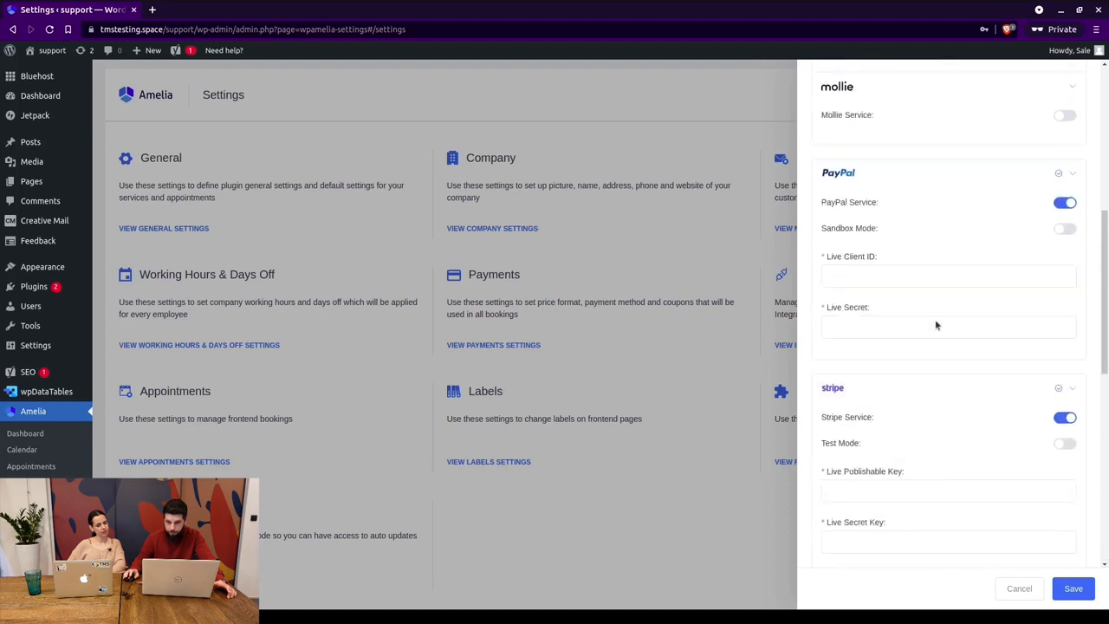
pyautogui.scroll(-3, 937, 319)
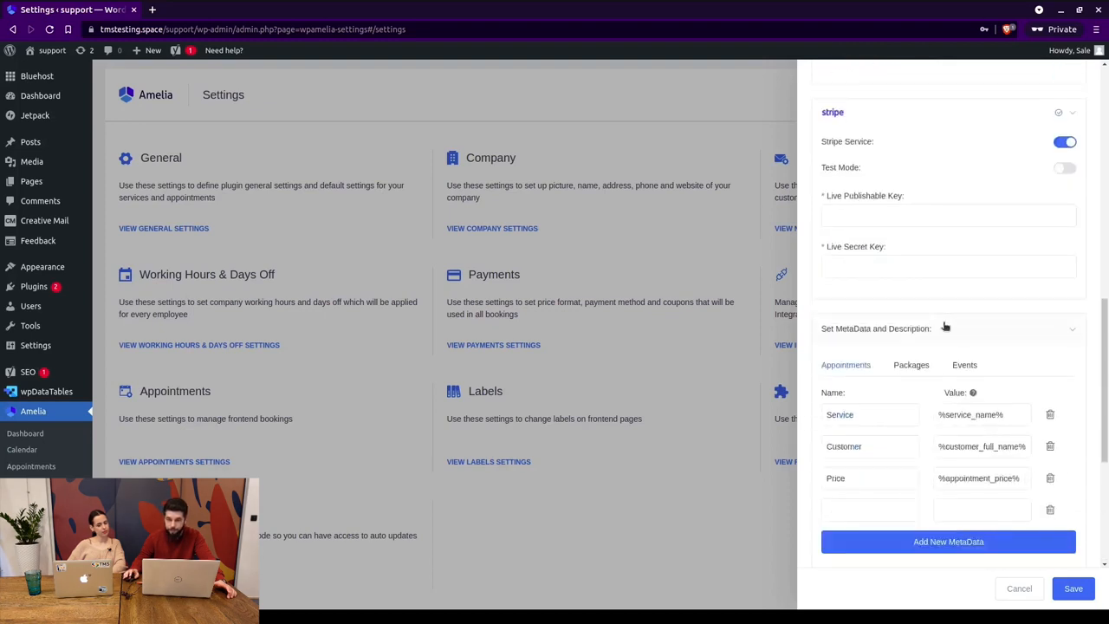
pyautogui.scroll(-1, 936, 350)
pyautogui.scroll(-1, 936, 350)
pyautogui.click(909, 376)
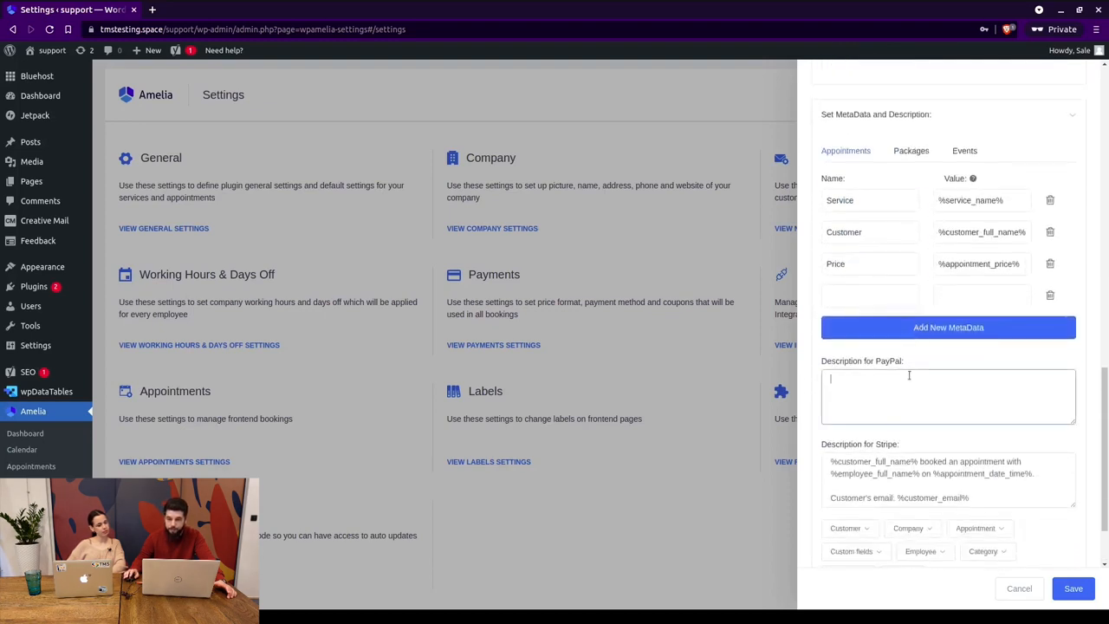
pyautogui.scroll(-1, 888, 455)
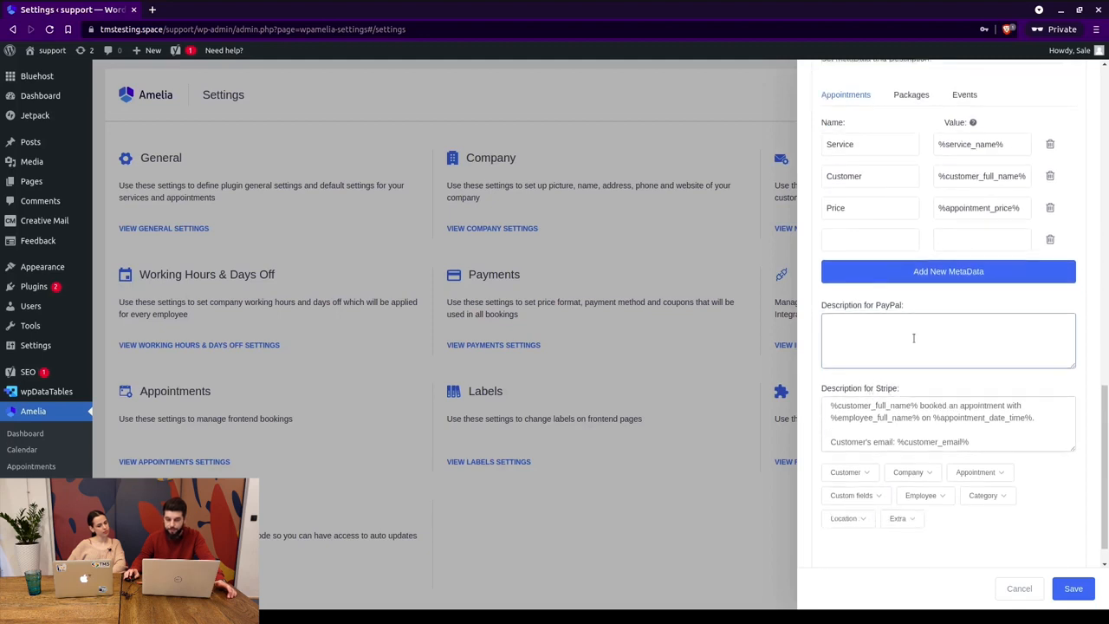
pyautogui.moveTo(827, 403); pyautogui.dragTo(912, 401)
pyautogui.click(936, 400)
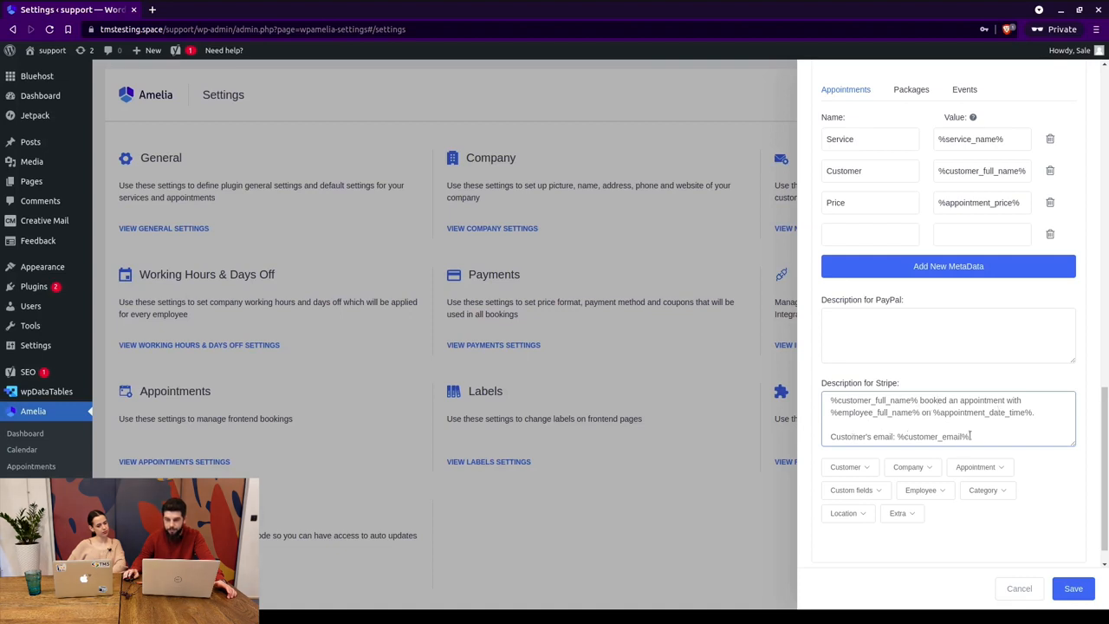
# Cancel the Payments settings without saving, returning to the Settings overview.
pyautogui.scroll(3, 953, 429)
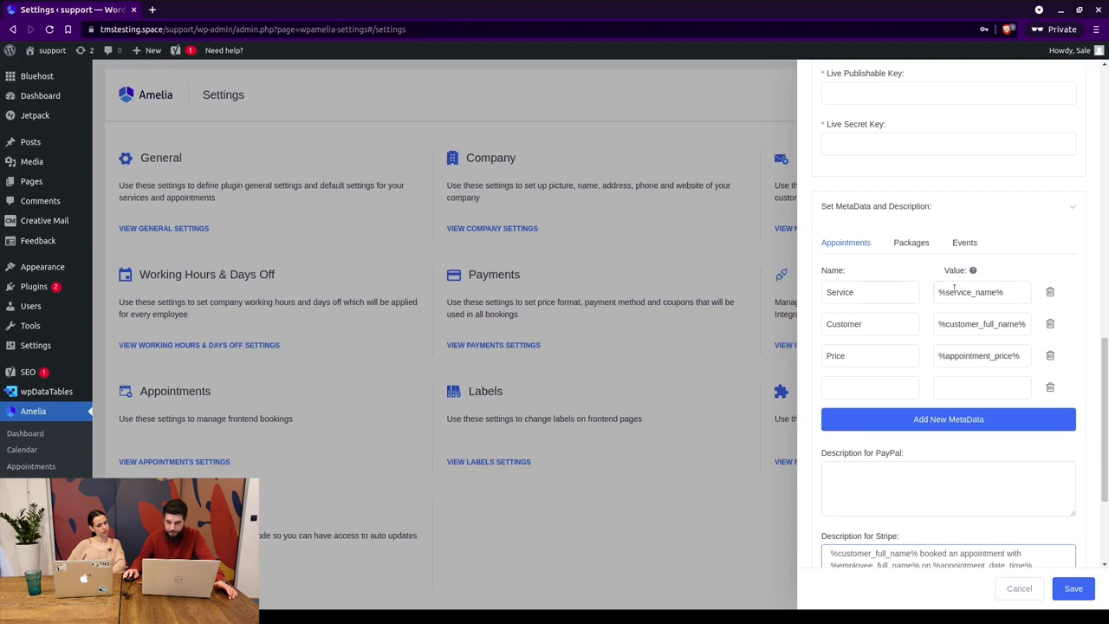
pyautogui.scroll(3, 966, 277)
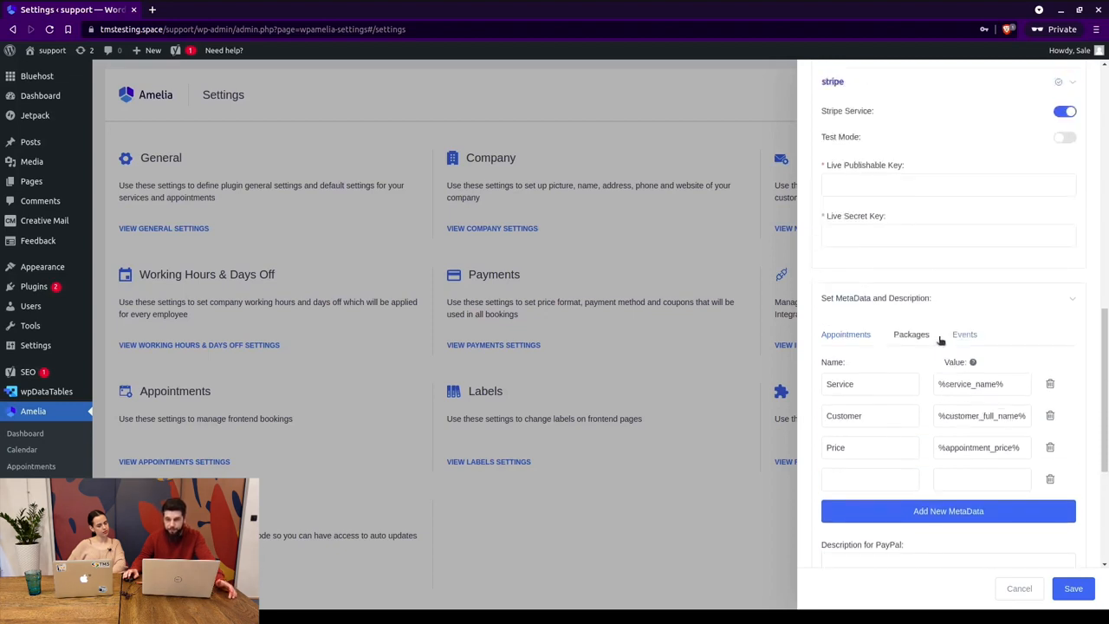
pyautogui.scroll(-1, 945, 390)
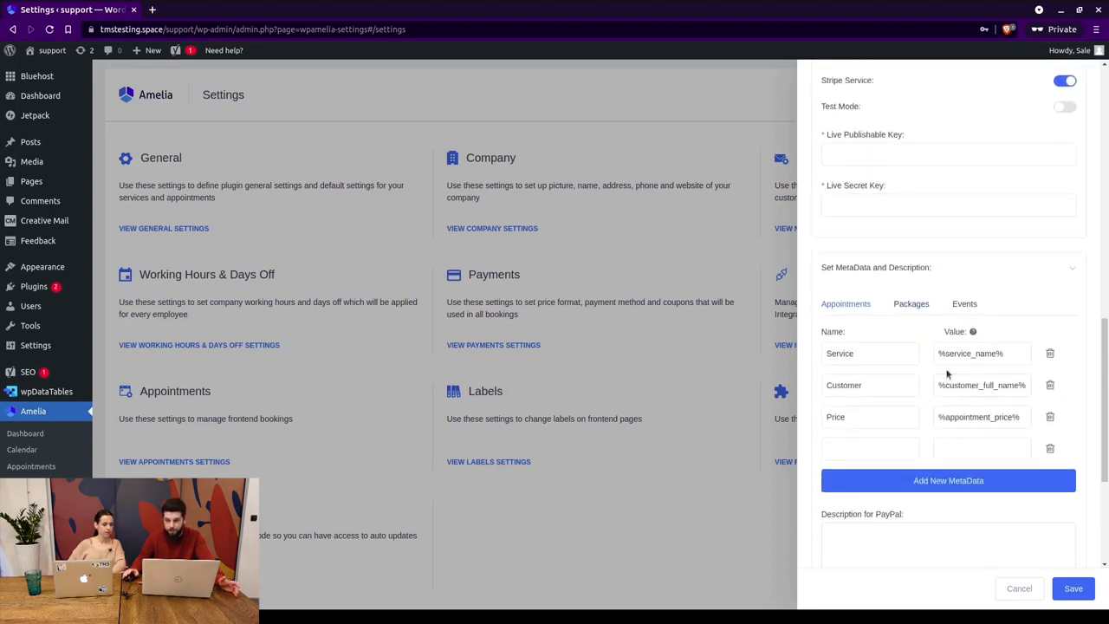
pyautogui.scroll(4, 945, 371)
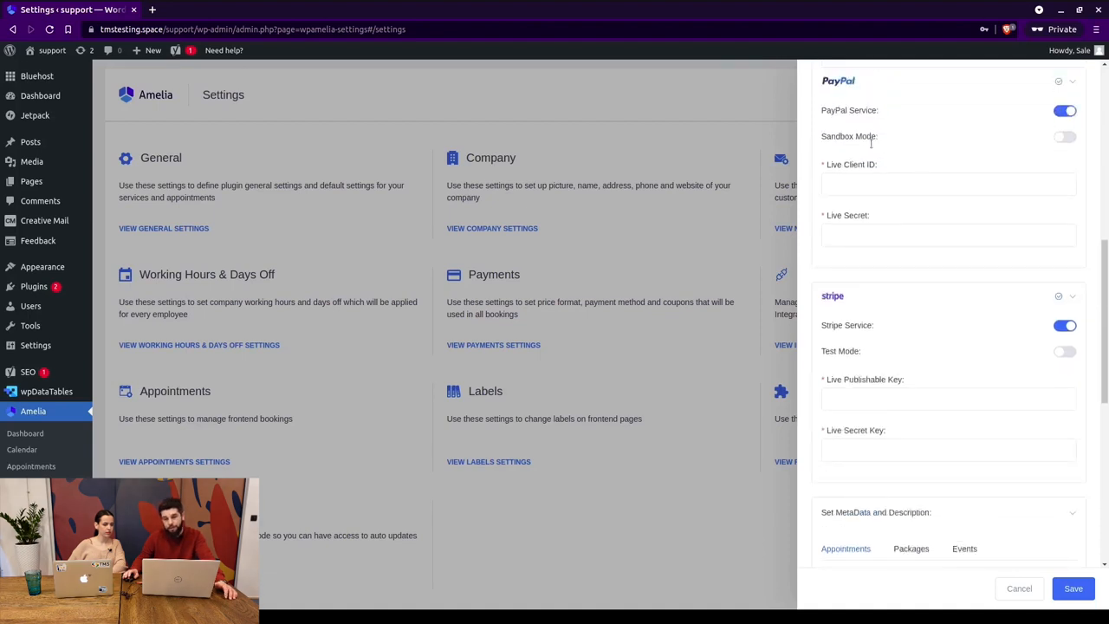
pyautogui.scroll(3, 944, 174)
pyautogui.scroll(-4, 970, 364)
pyautogui.click(1019, 588)
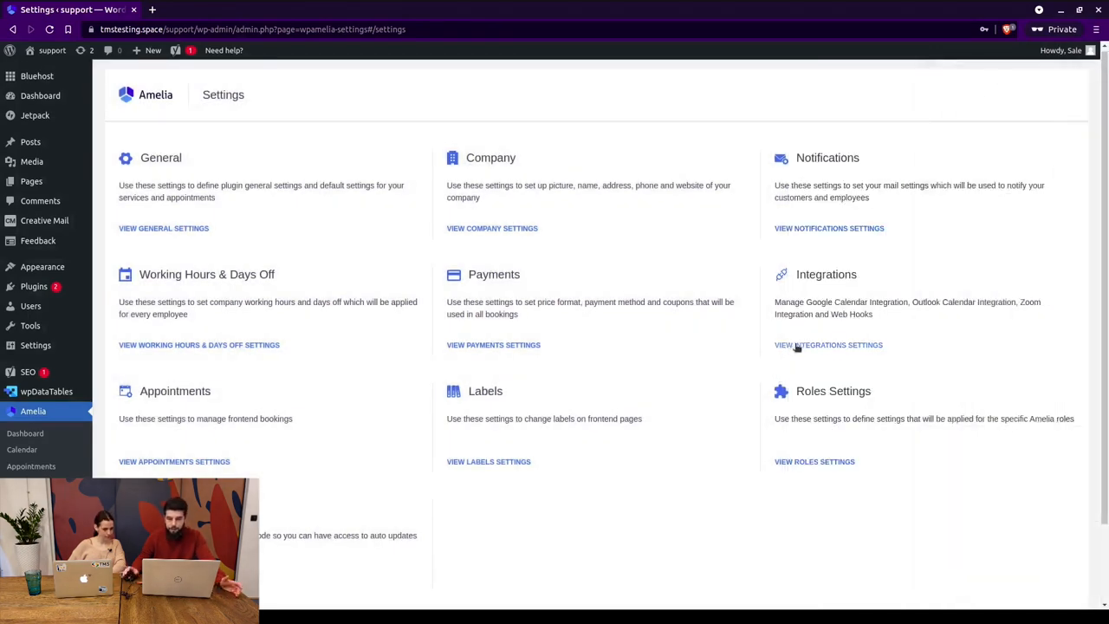
# Open Integrations settings and browse Outlook Calendar, Zoom, Web Hooks, Marketing Tools, Lesson Space, then Google Calendar.
pyautogui.click(796, 346)
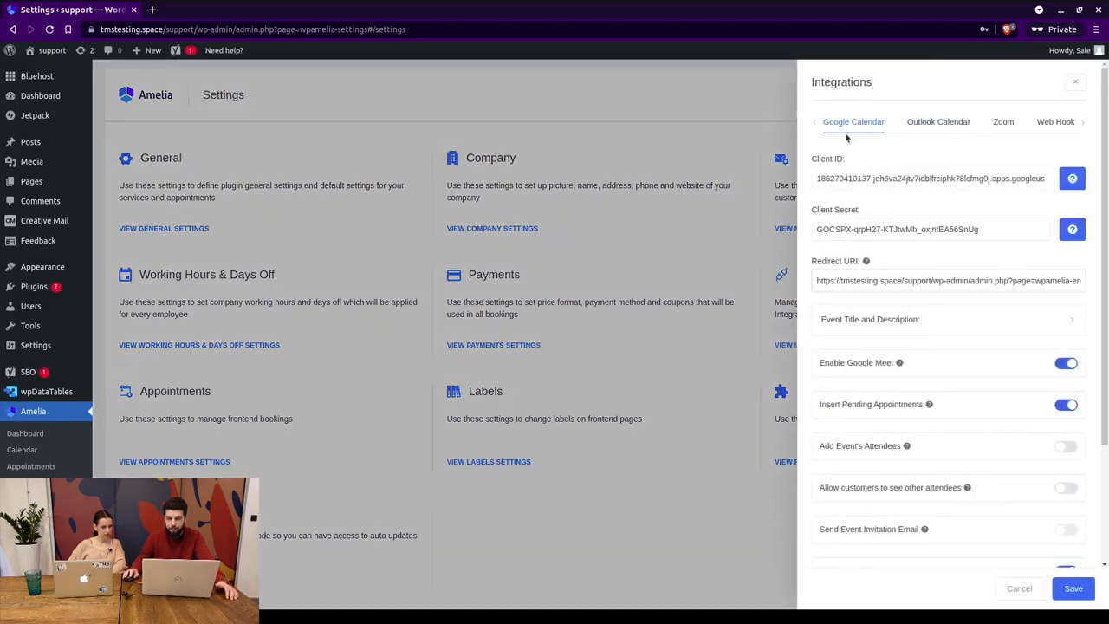
pyautogui.click(944, 126)
pyautogui.click(998, 125)
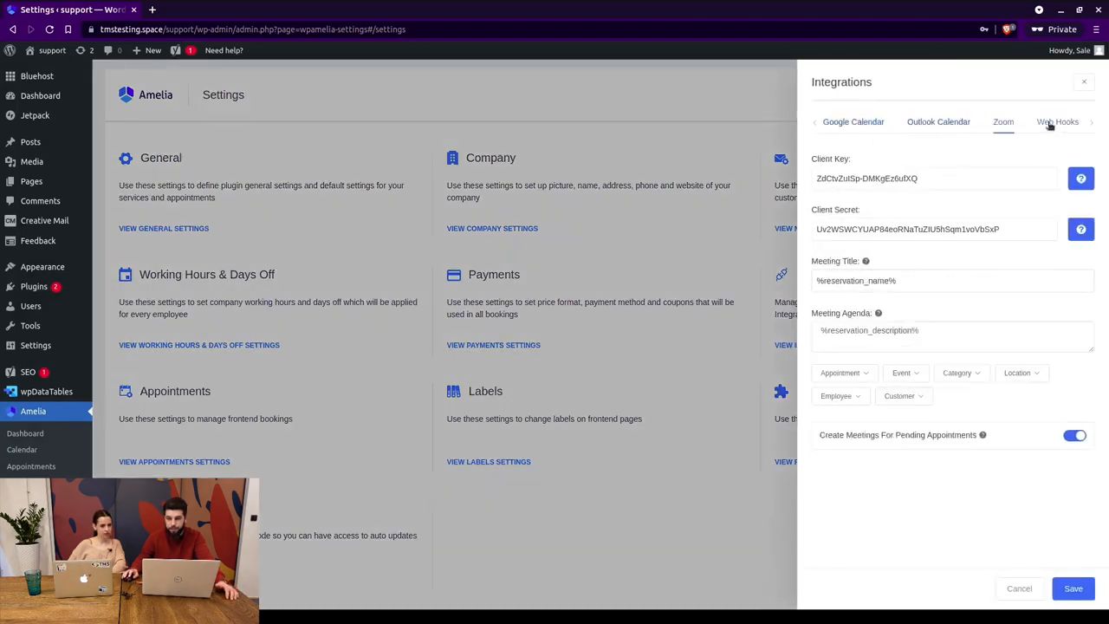
pyautogui.click(1049, 126)
pyautogui.click(1090, 122)
pyautogui.click(1089, 122)
pyautogui.click(1009, 126)
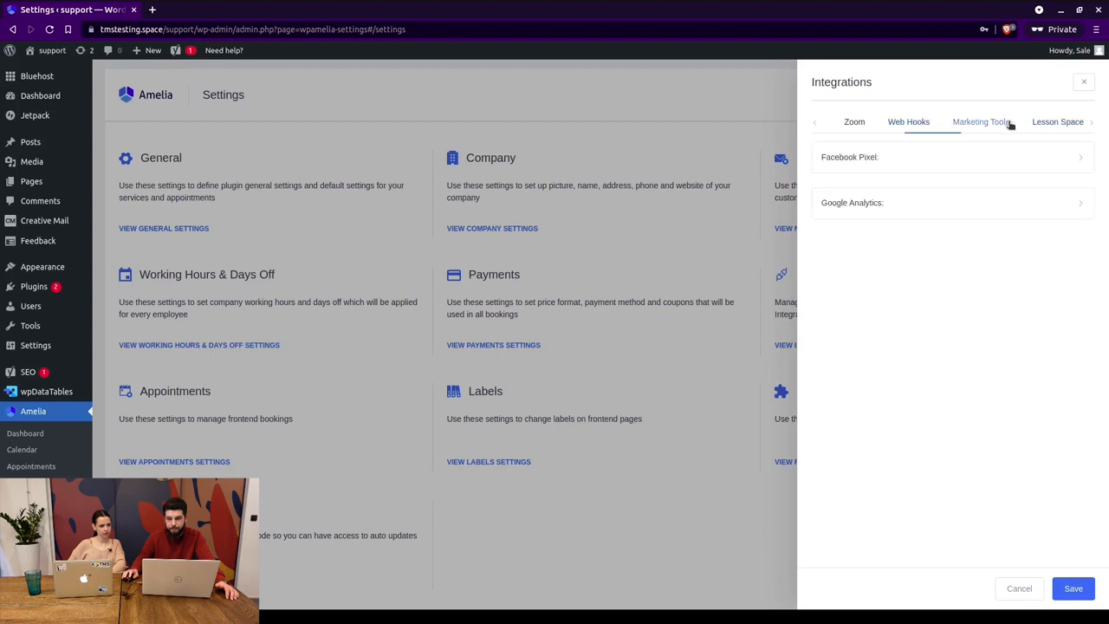
pyautogui.click(1064, 122)
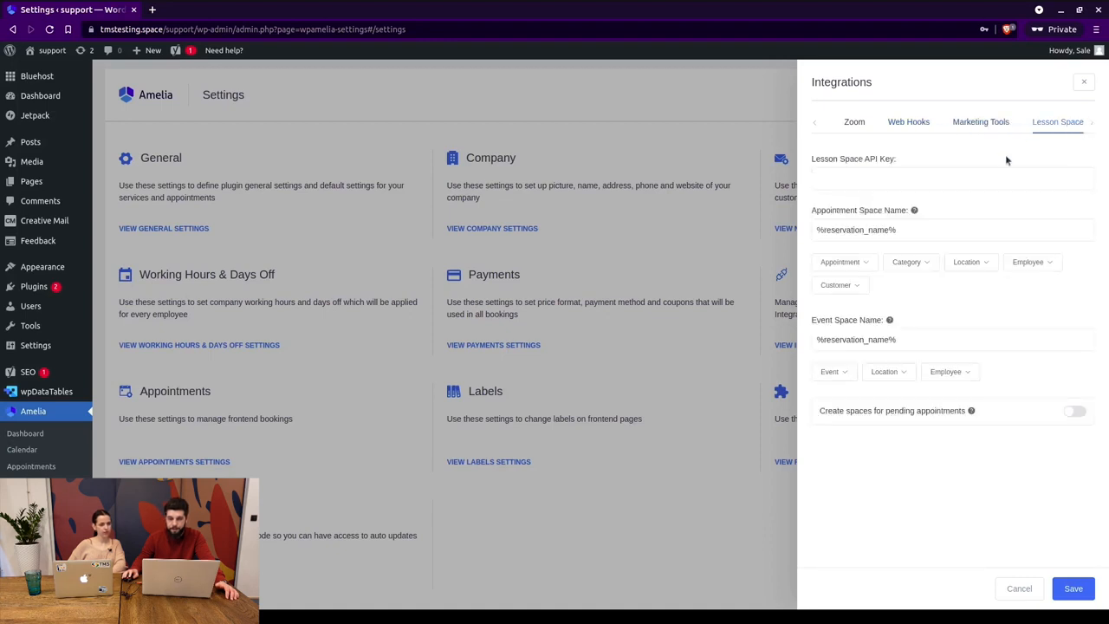
pyautogui.click(815, 123)
pyautogui.click(815, 123)
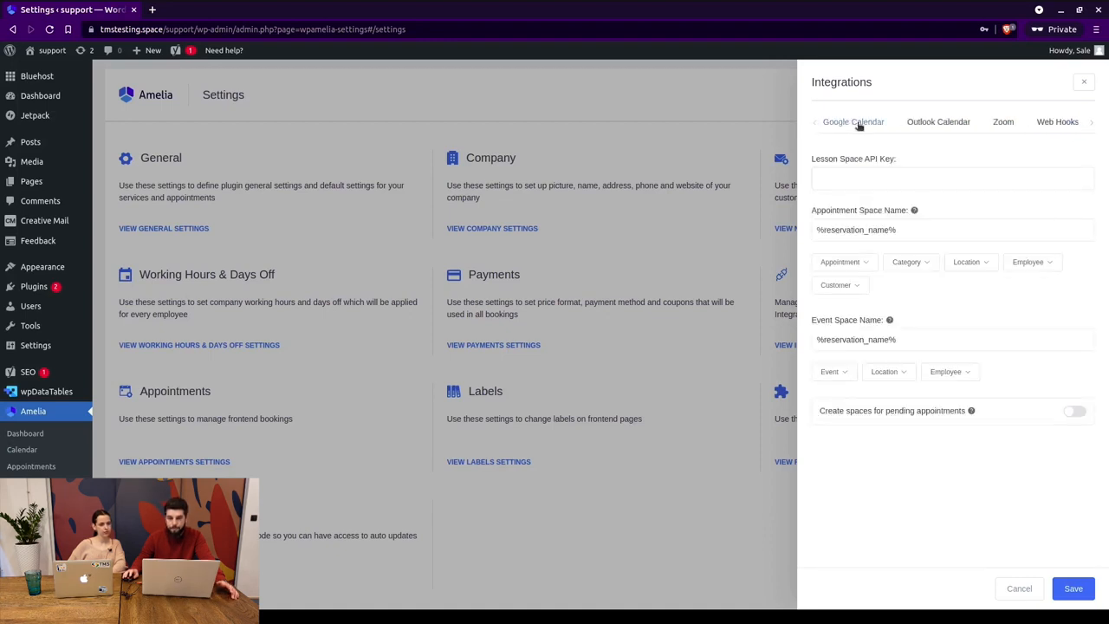
pyautogui.click(858, 124)
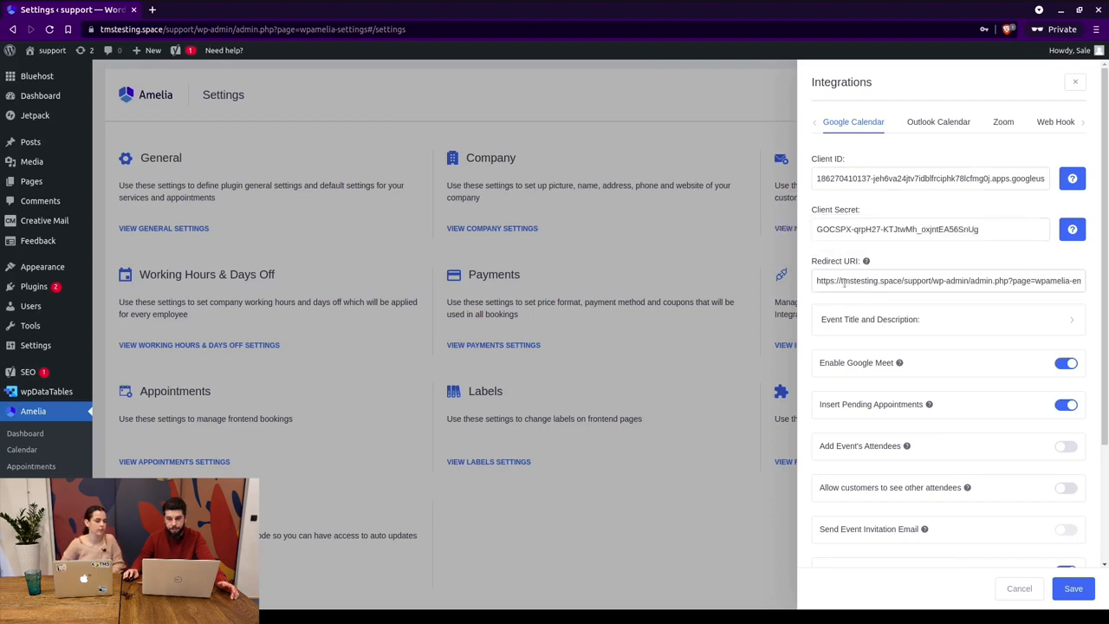
# Review the Google Calendar redirect URI.
pyautogui.moveTo(818, 281); pyautogui.dragTo(910, 281)
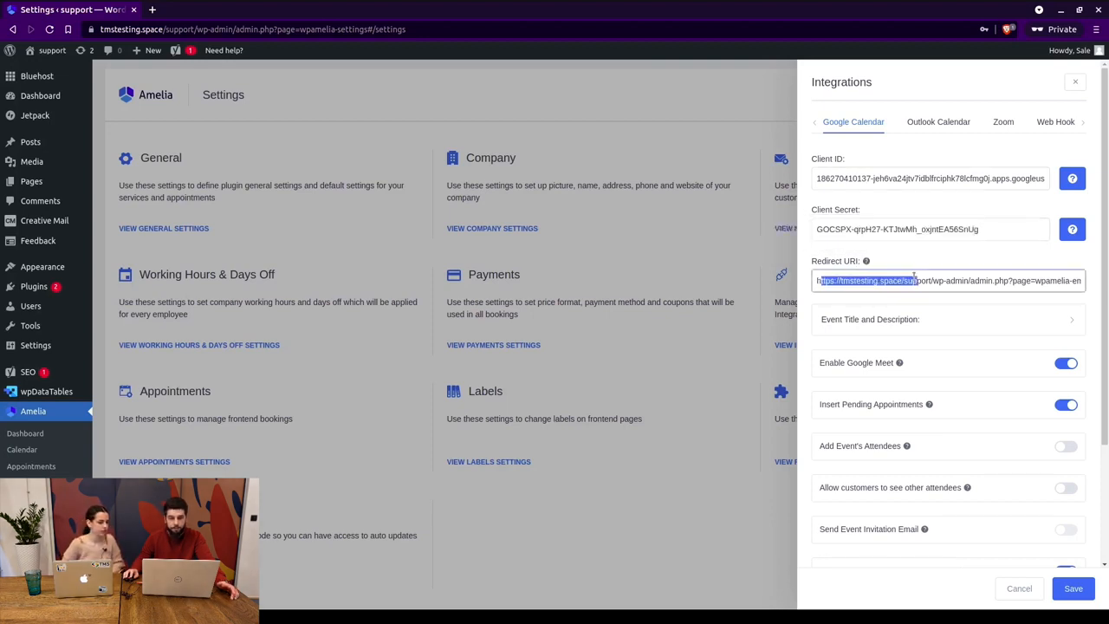
pyautogui.click(911, 280)
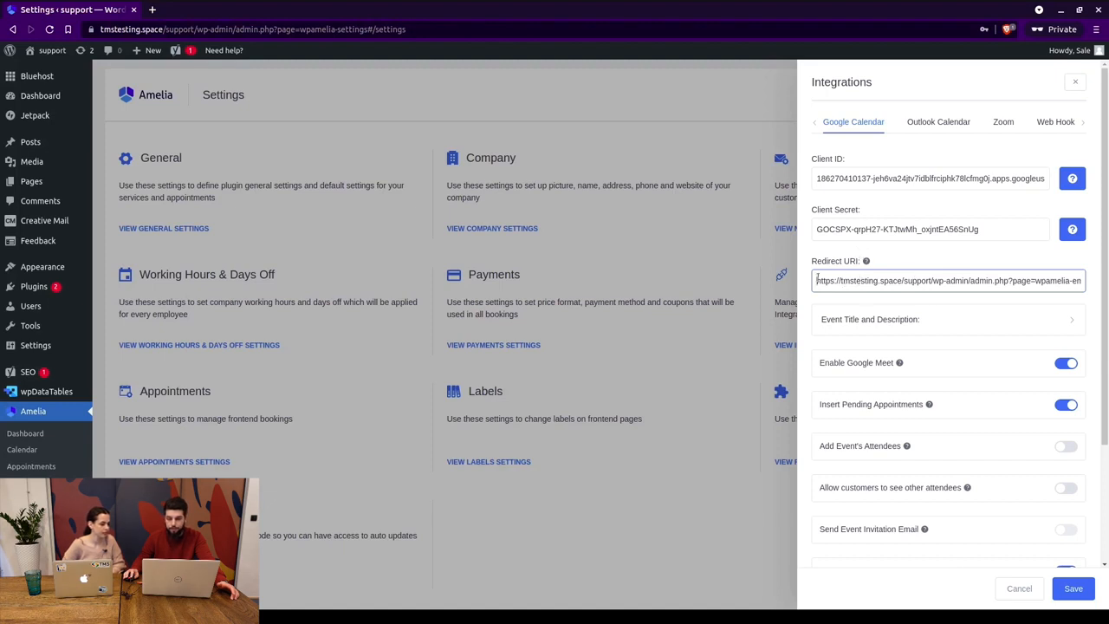
pyautogui.moveTo(817, 280); pyautogui.dragTo(875, 280)
pyautogui.click(888, 281)
pyautogui.scroll(-2, 875, 288)
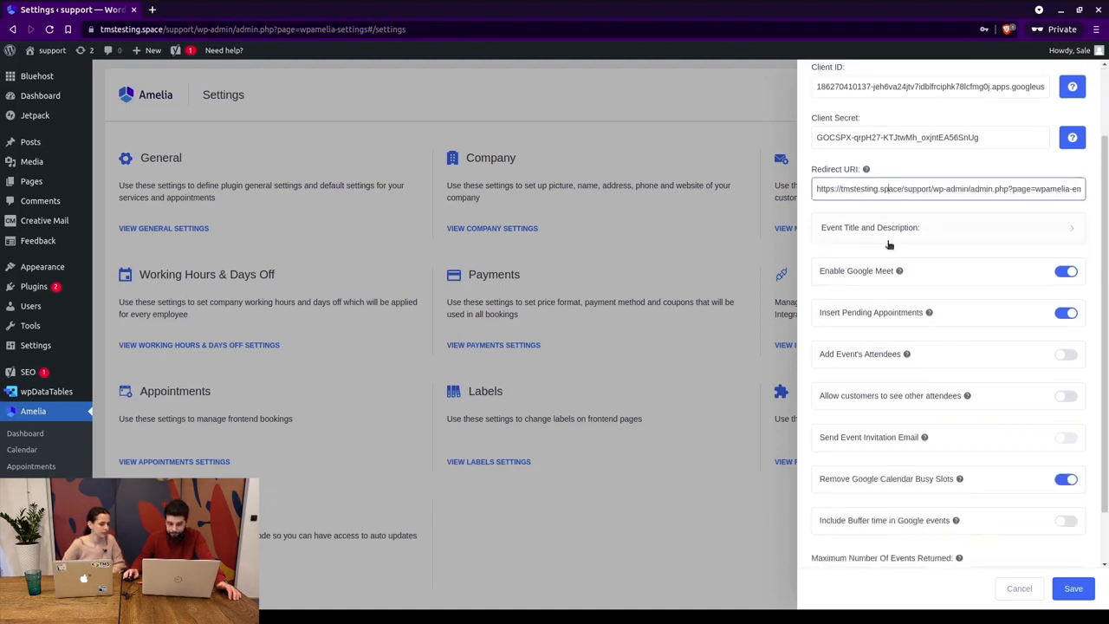
pyautogui.click(885, 227)
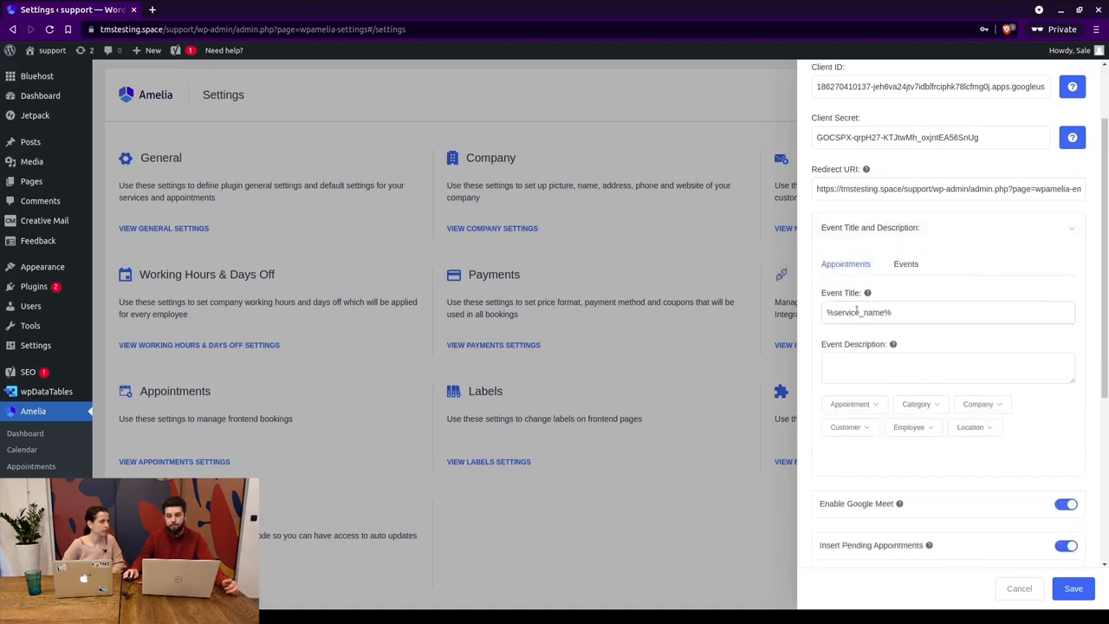
pyautogui.moveTo(901, 312); pyautogui.dragTo(823, 315)
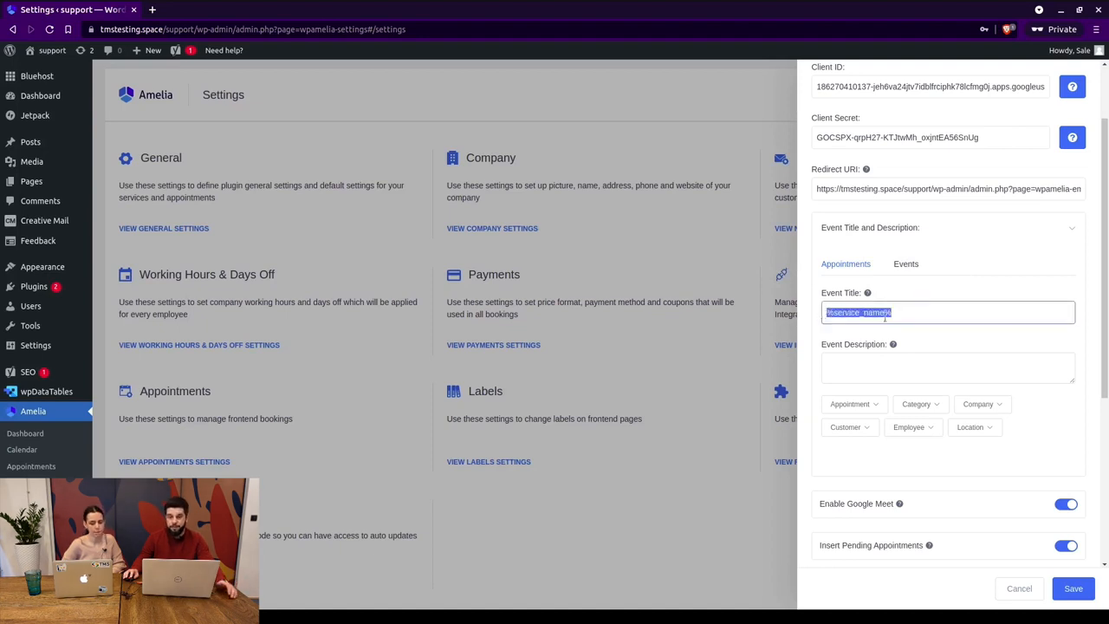
pyautogui.click(882, 365)
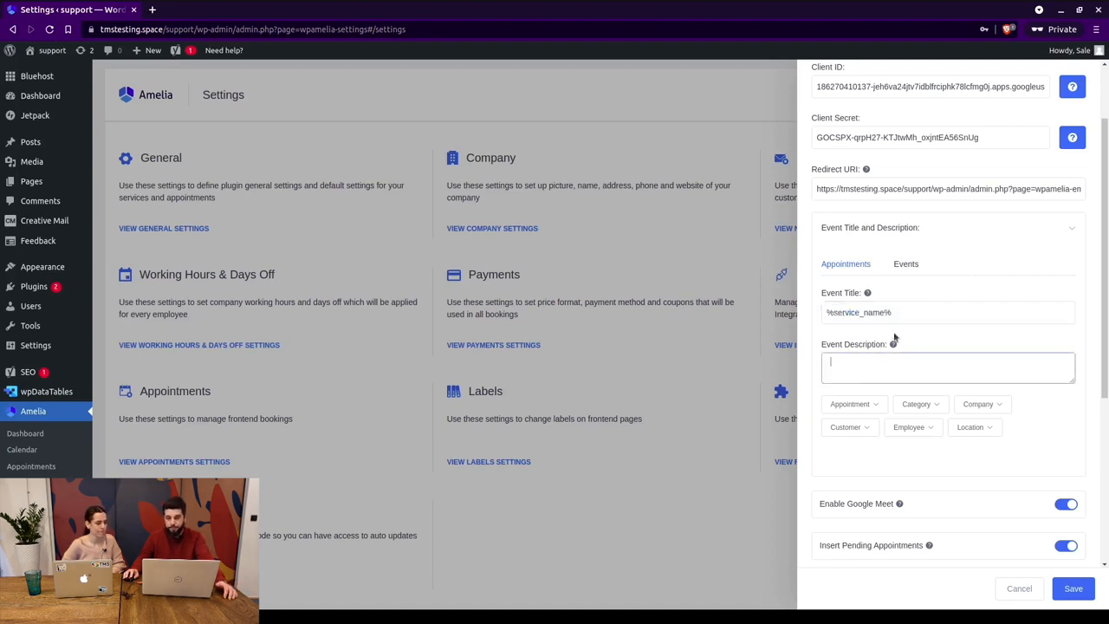
pyautogui.click(905, 264)
pyautogui.click(844, 264)
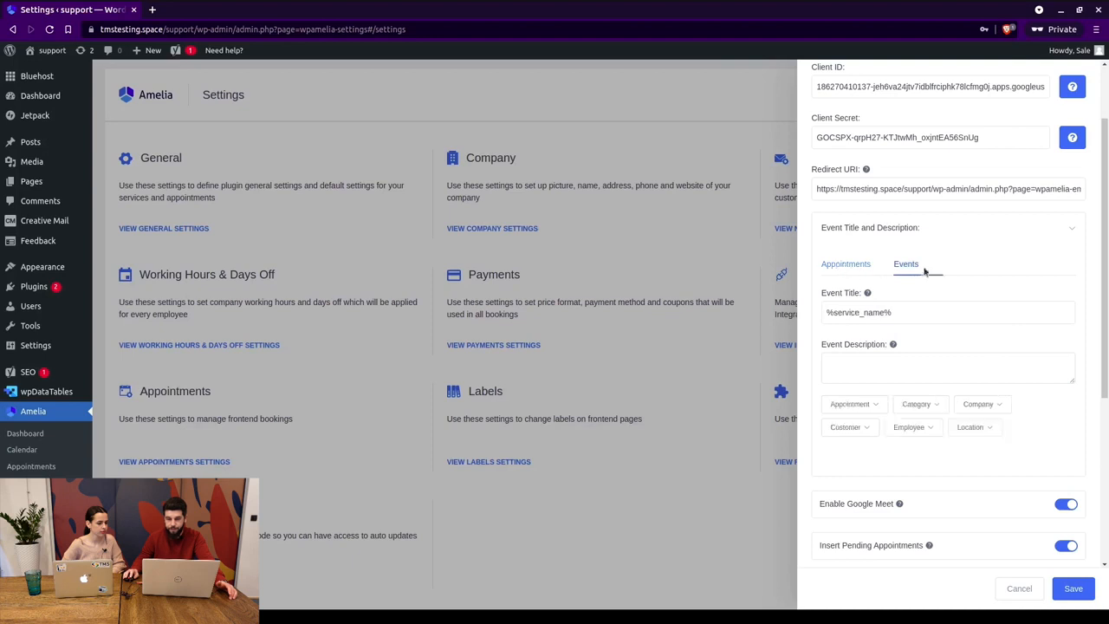
pyautogui.click(1068, 234)
pyautogui.scroll(-2, 898, 280)
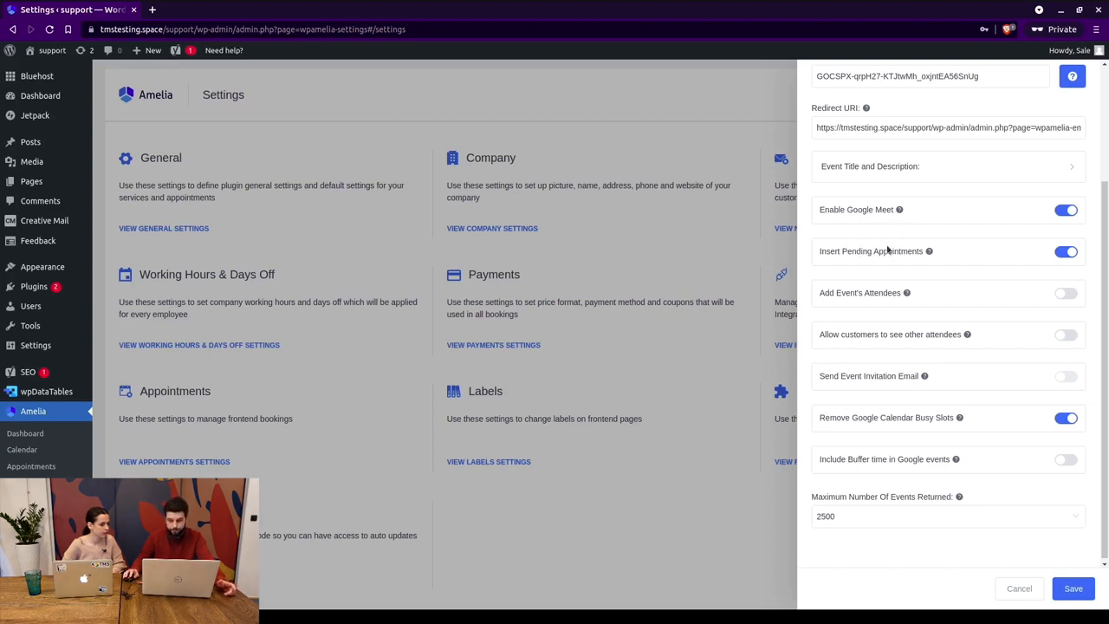
# Turn off Insert Pending Appointments and Enable Google Meet for Google Calendar.
pyautogui.doubleClick(855, 251)
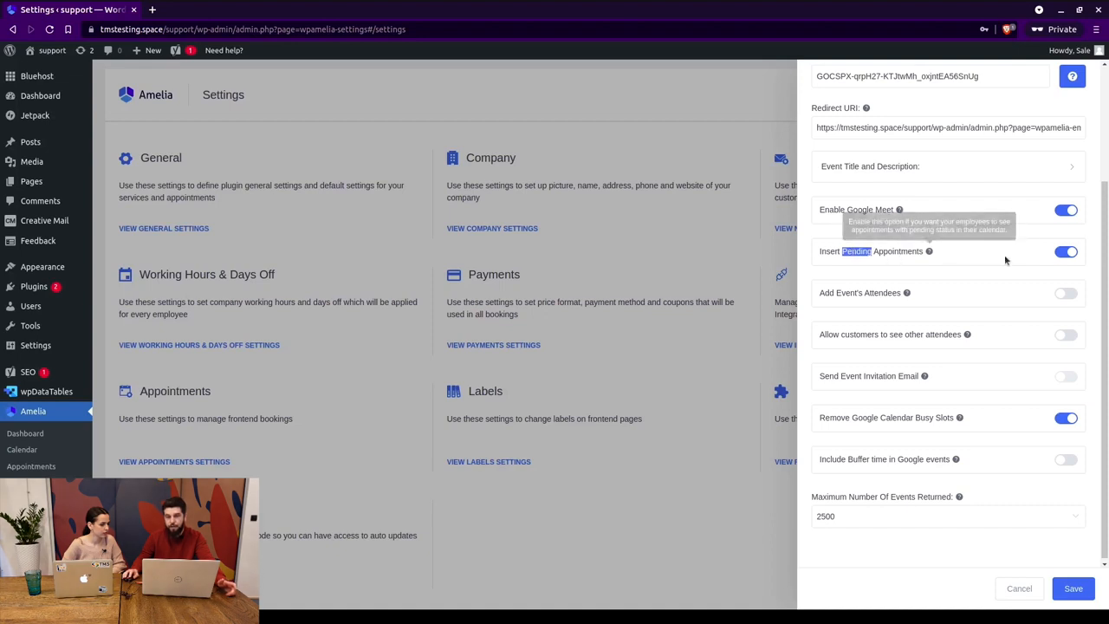
pyautogui.click(1067, 254)
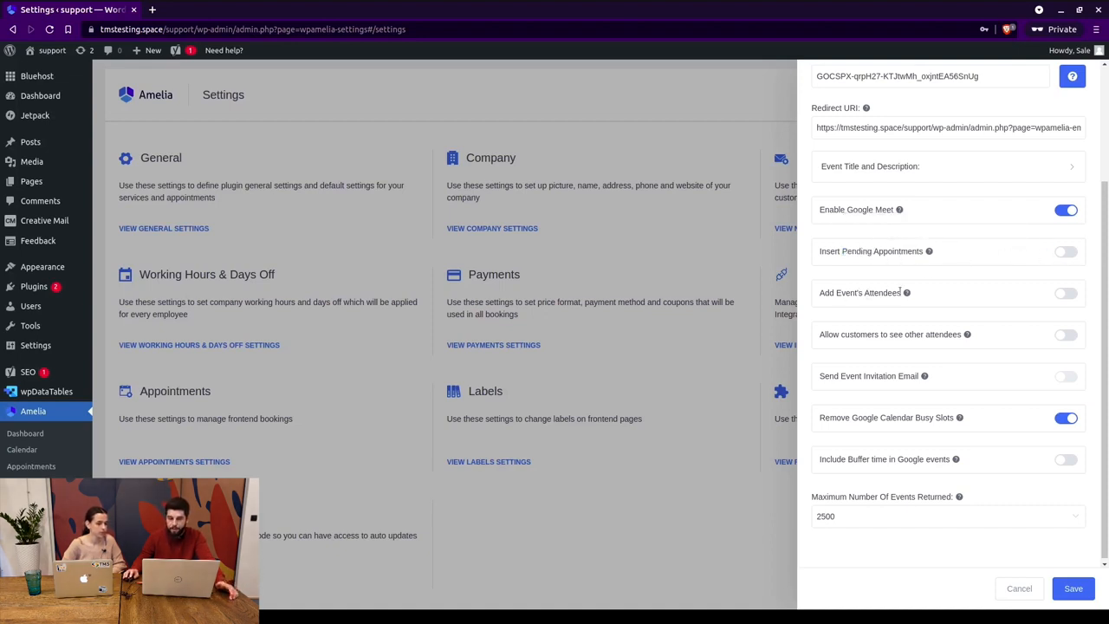
pyautogui.moveTo(906, 289)
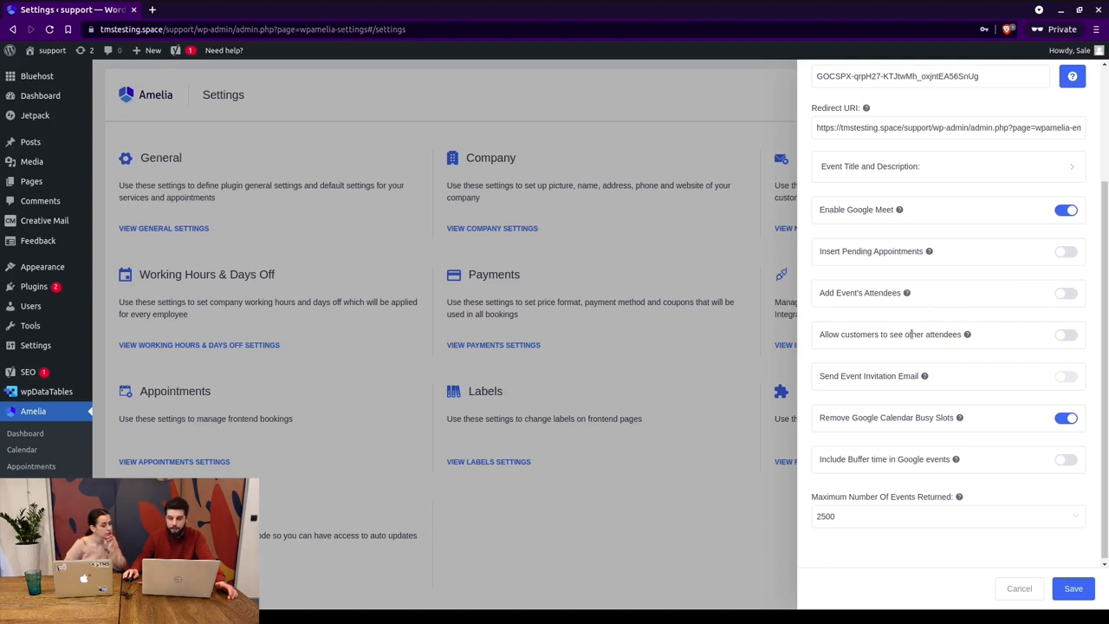
pyautogui.doubleClick(847, 336)
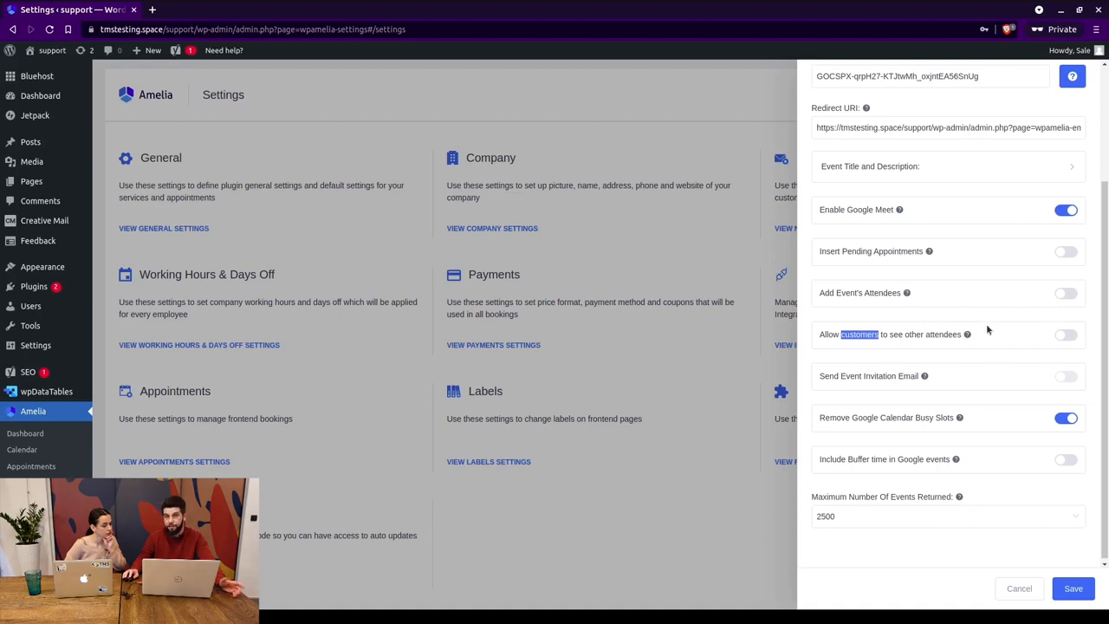
pyautogui.moveTo(976, 339)
pyautogui.scroll(-1, 920, 373)
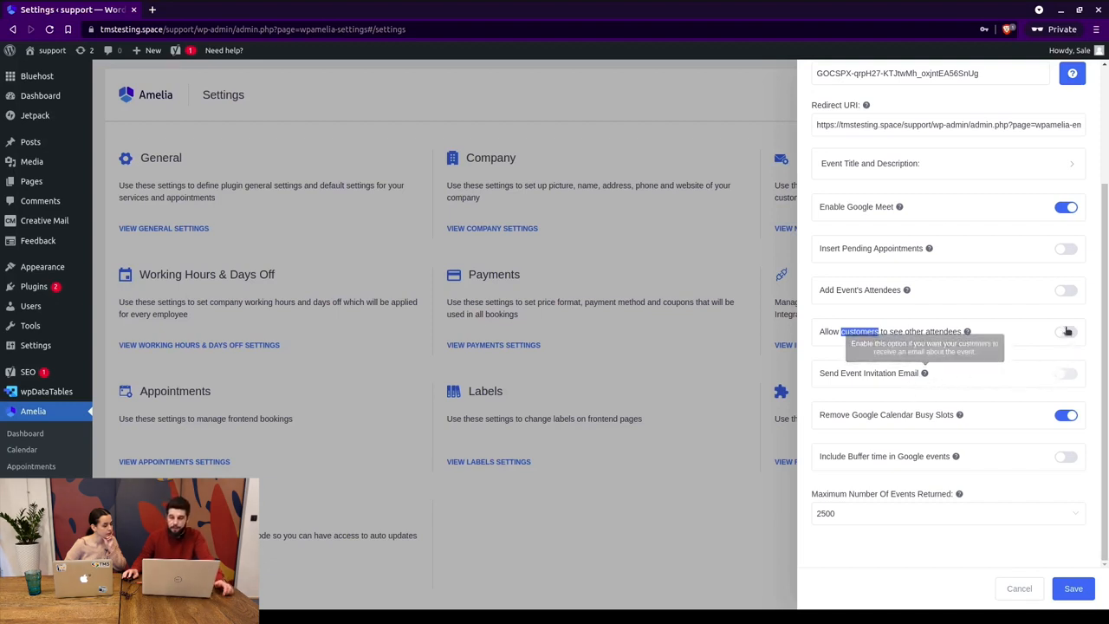
pyautogui.click(1055, 206)
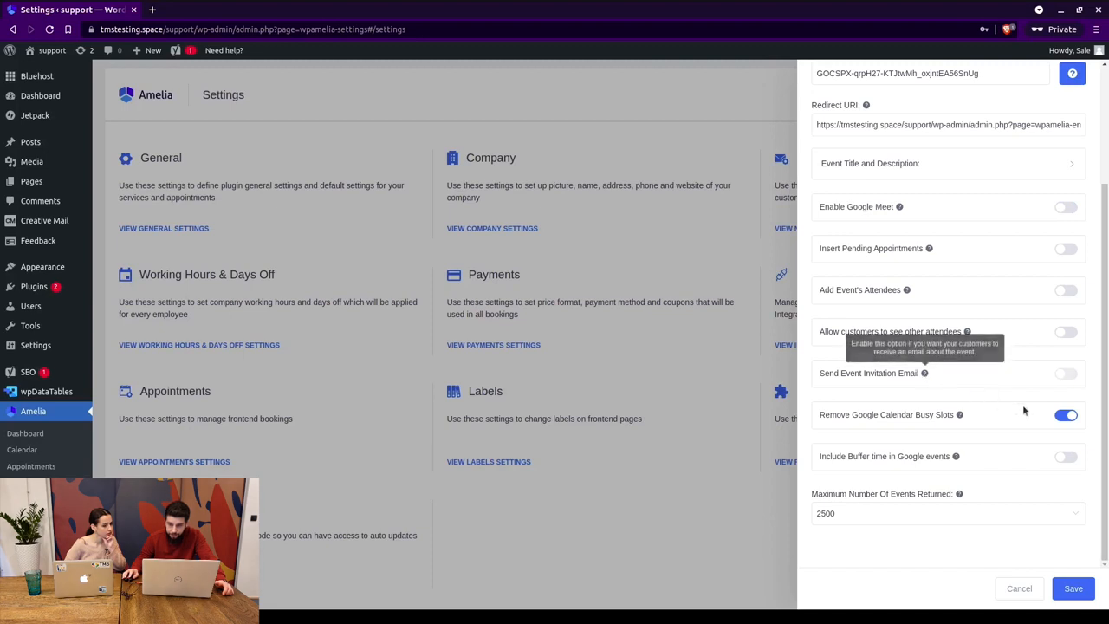
# Try the busy-slot, add-attendees and invitation-email toggles, leaving attendees off.
pyautogui.click(1063, 415)
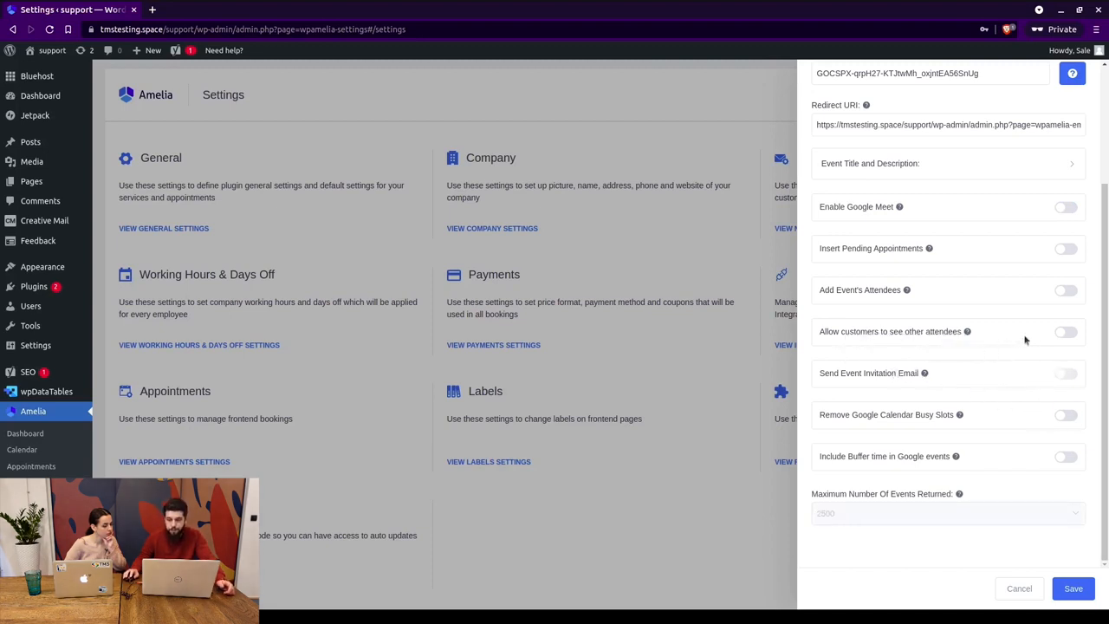
pyautogui.click(1069, 291)
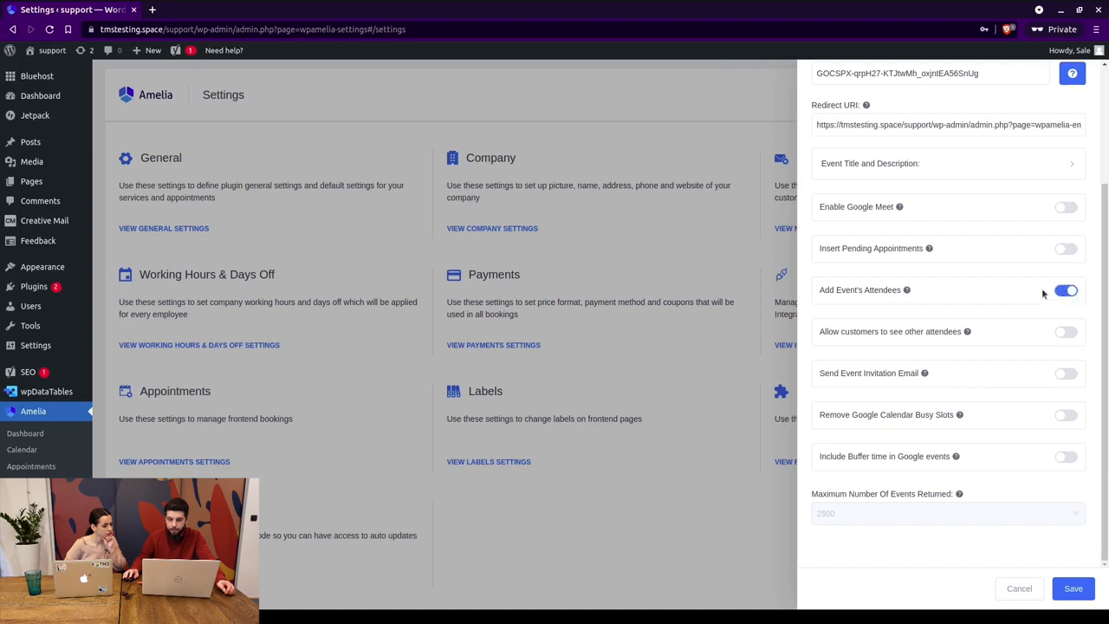
pyautogui.click(1067, 376)
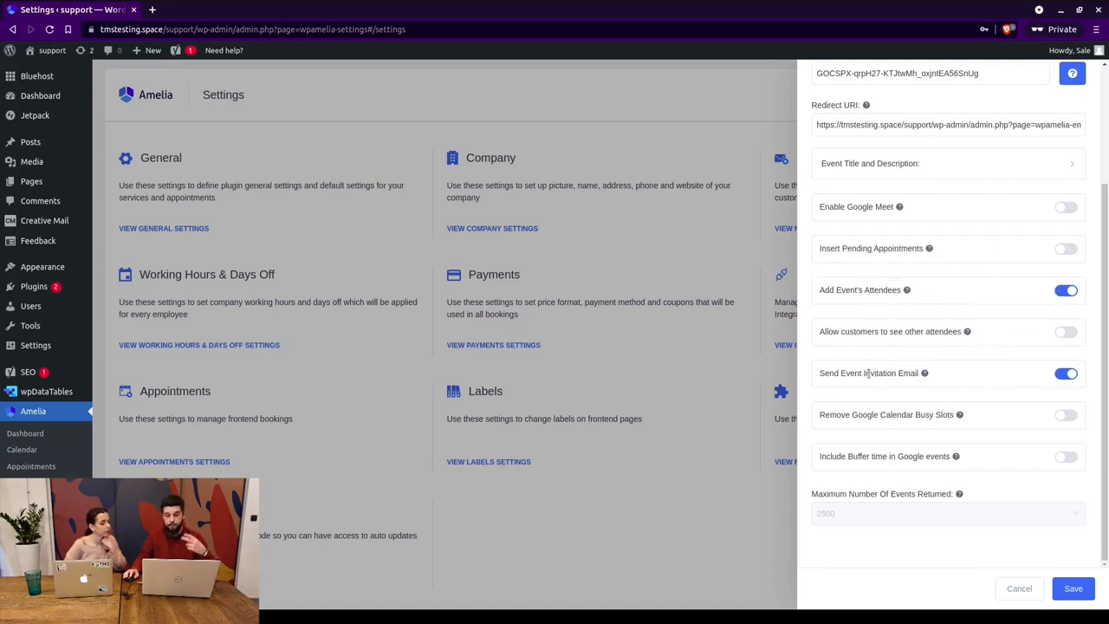
pyautogui.click(1062, 289)
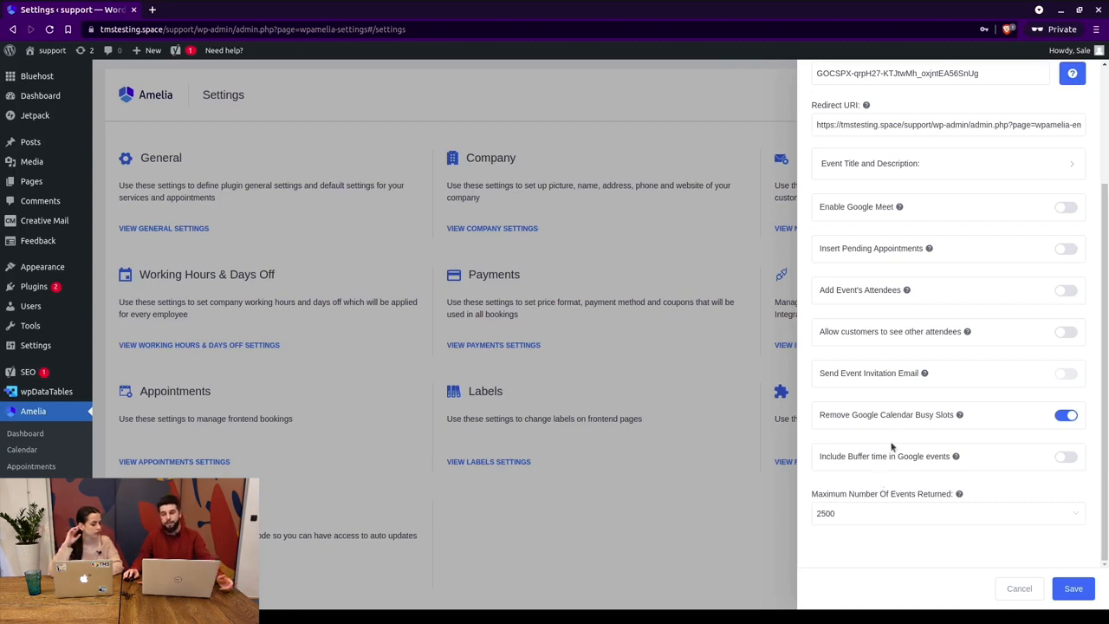
# Keep Maximum Number Of Events Returned at 2500.
pyautogui.moveTo(852, 414); pyautogui.dragTo(927, 414)
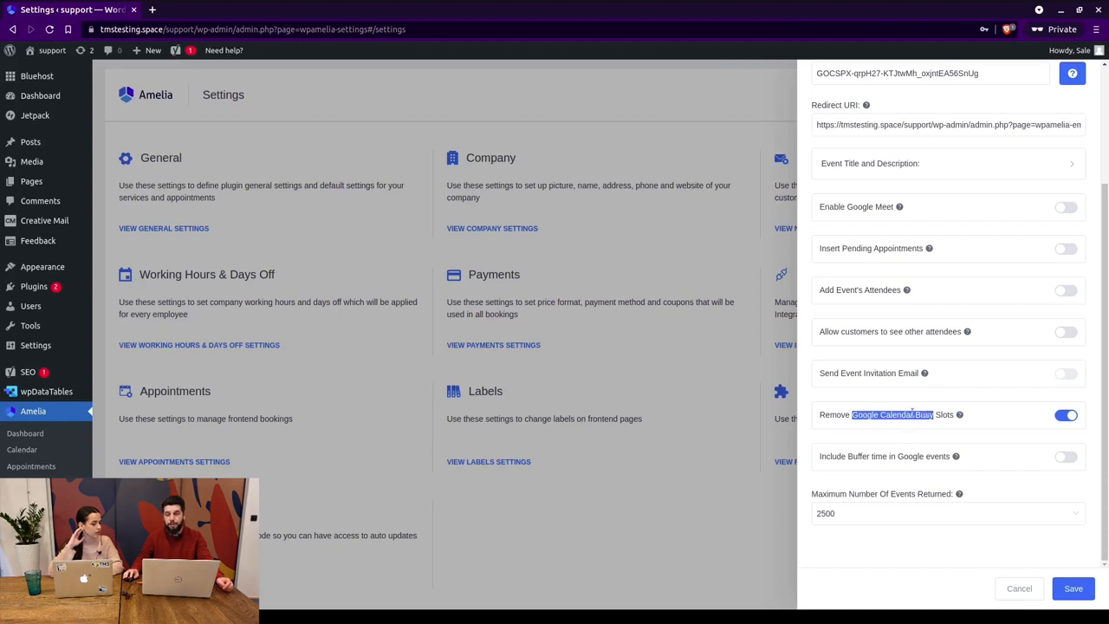
pyautogui.click(888, 410)
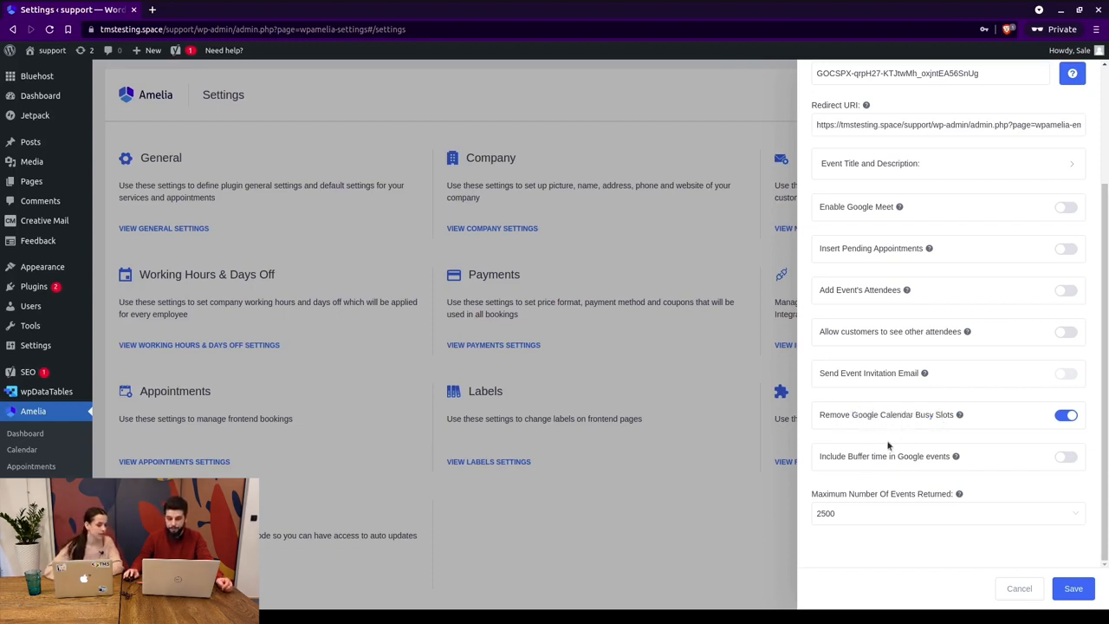
pyautogui.click(846, 512)
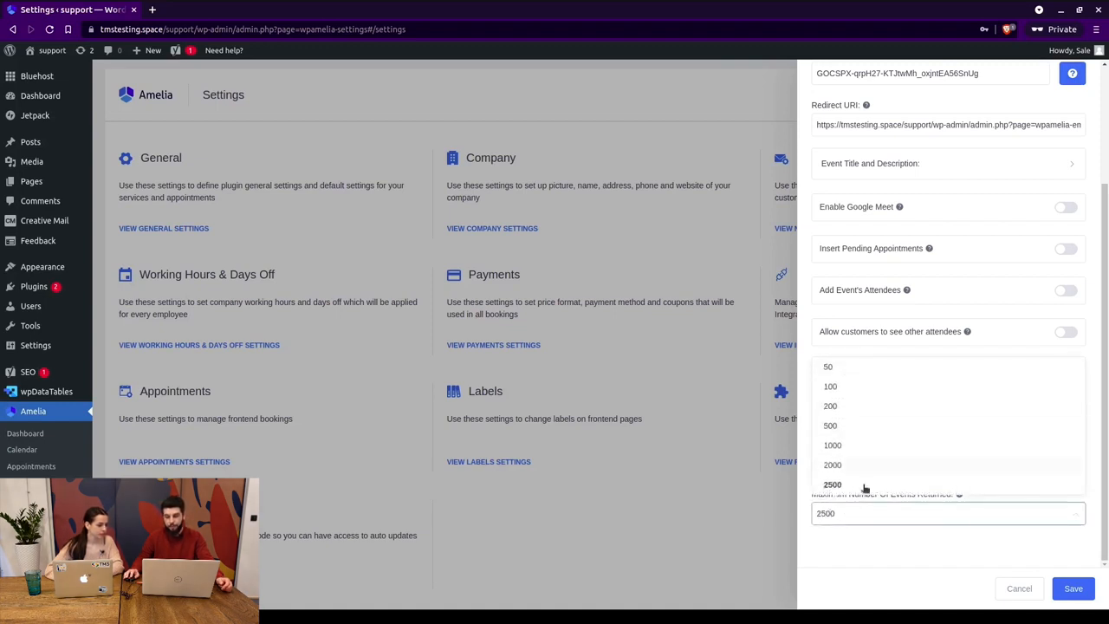
pyautogui.click(867, 539)
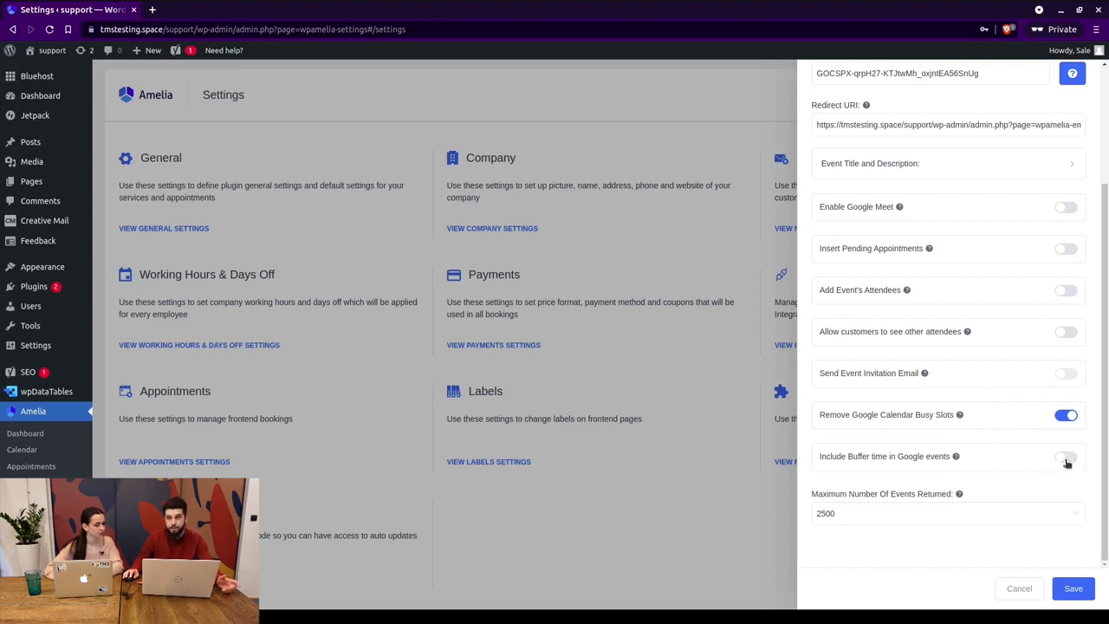
# Discard the Google Calendar changes and open the Appointments settings.
pyautogui.click(1020, 589)
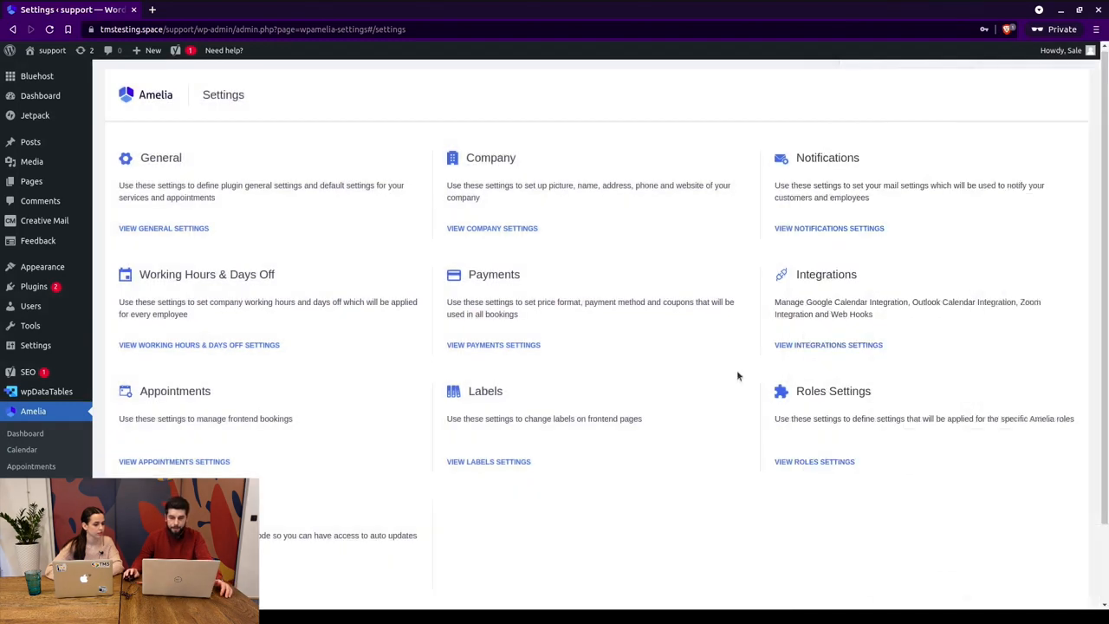
pyautogui.click(213, 463)
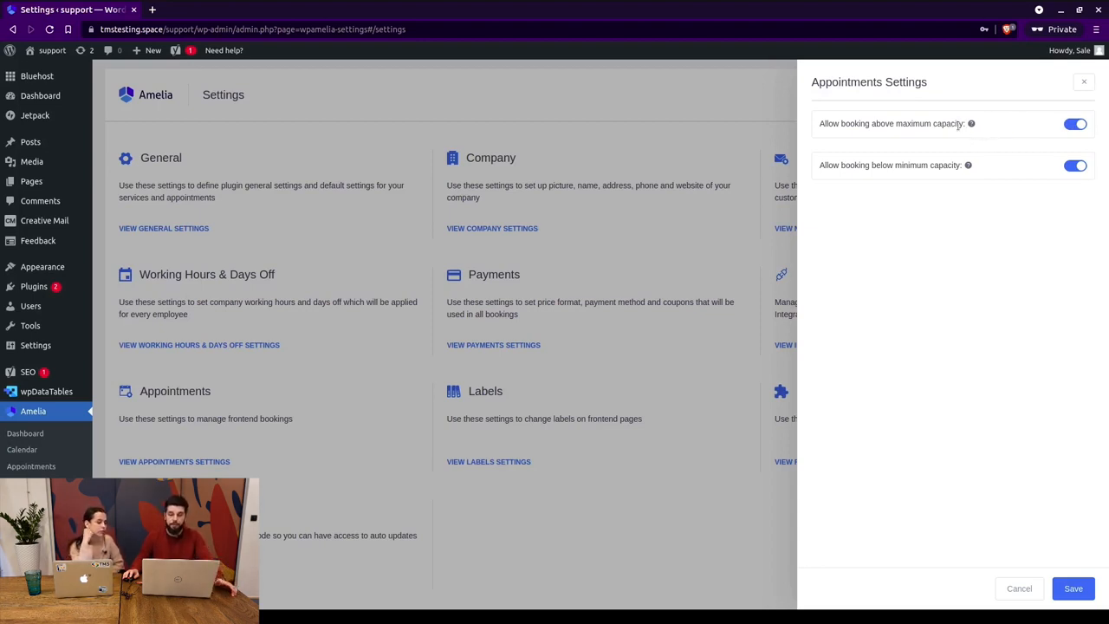
pyautogui.moveTo(972, 121)
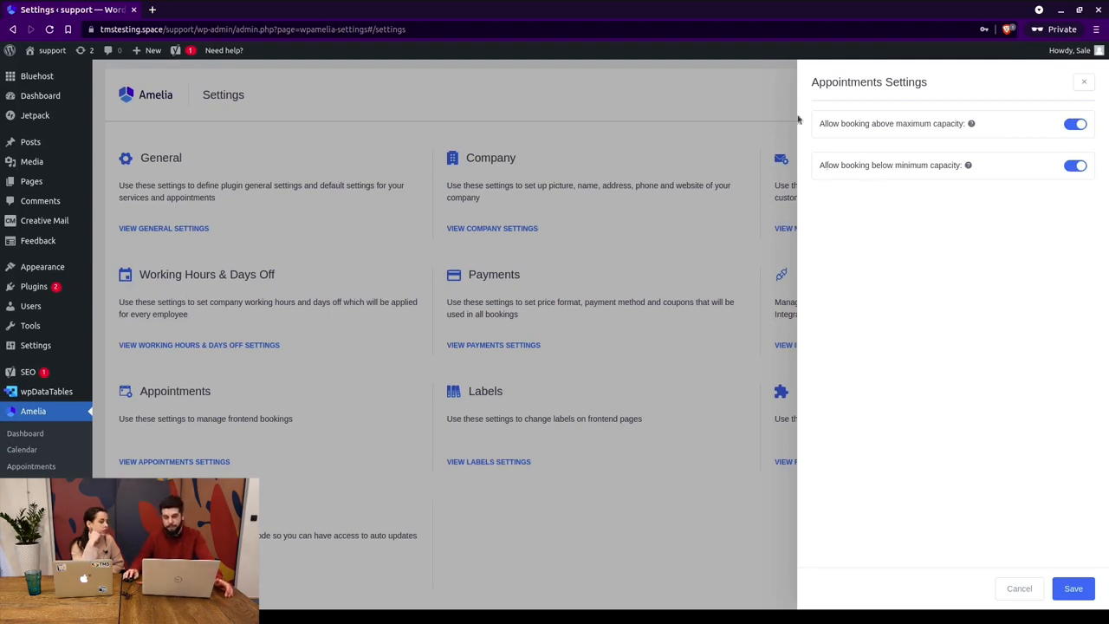
# Toggle the below-minimum and above-maximum capacity options off and back on.
pyautogui.click(1074, 167)
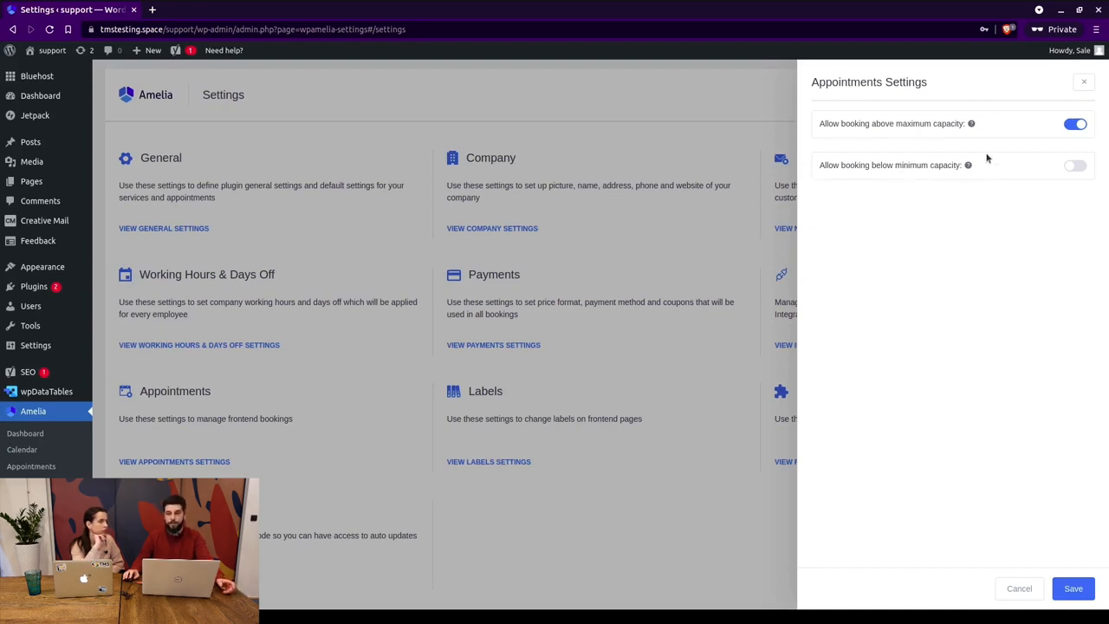
pyautogui.click(1075, 165)
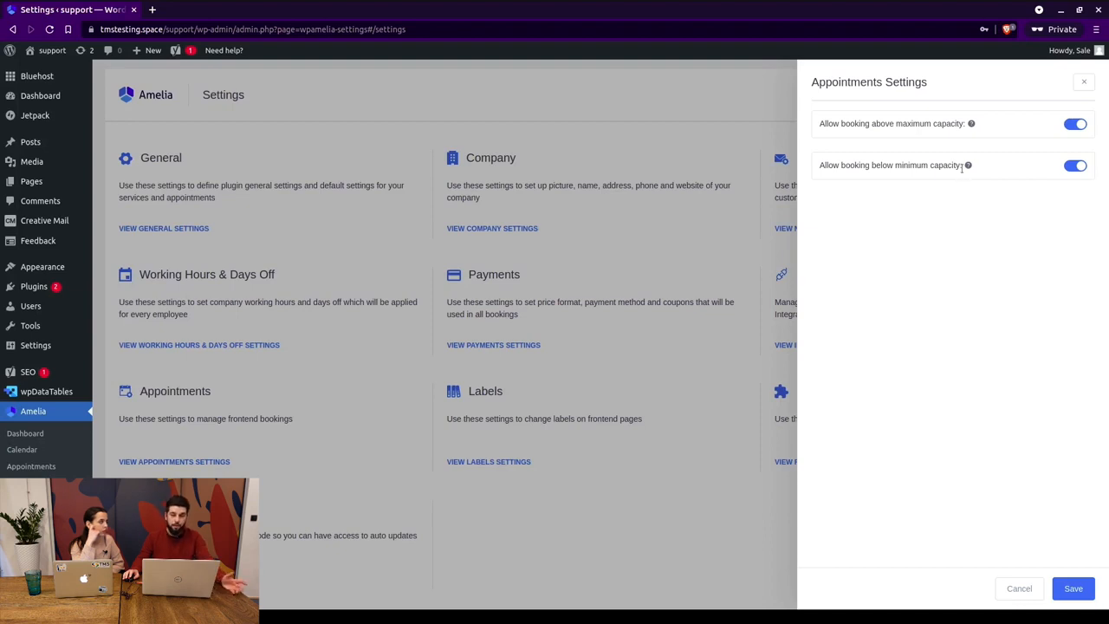
pyautogui.click(1075, 128)
pyautogui.click(1075, 127)
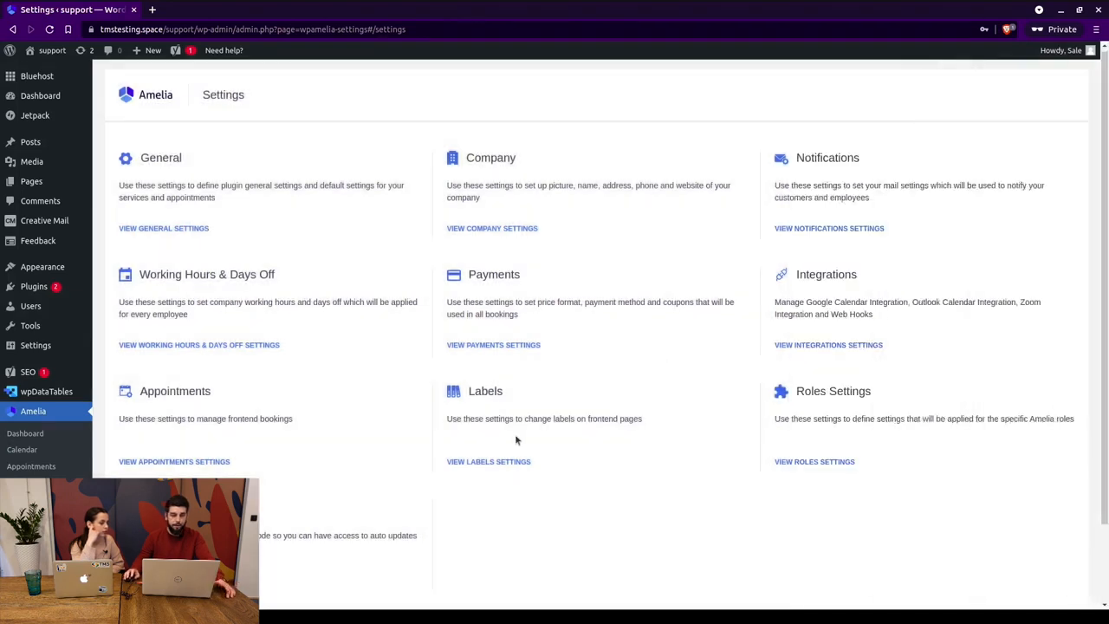
# Preview custom employee and service labels in Labels settings, then disable labels and close.
pyautogui.click(499, 461)
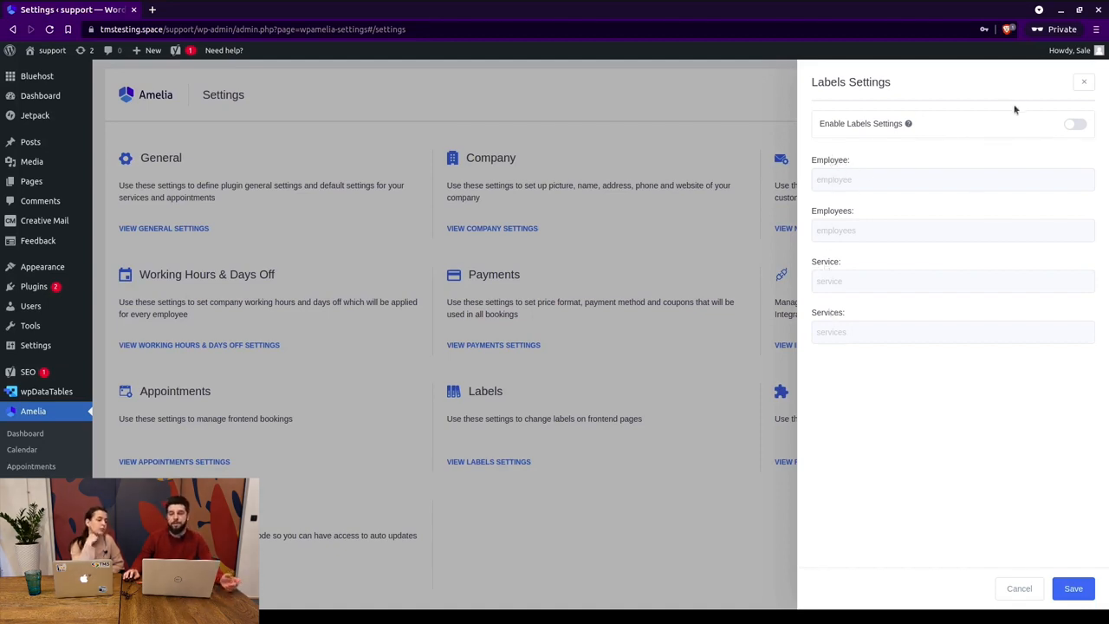
pyautogui.click(1071, 128)
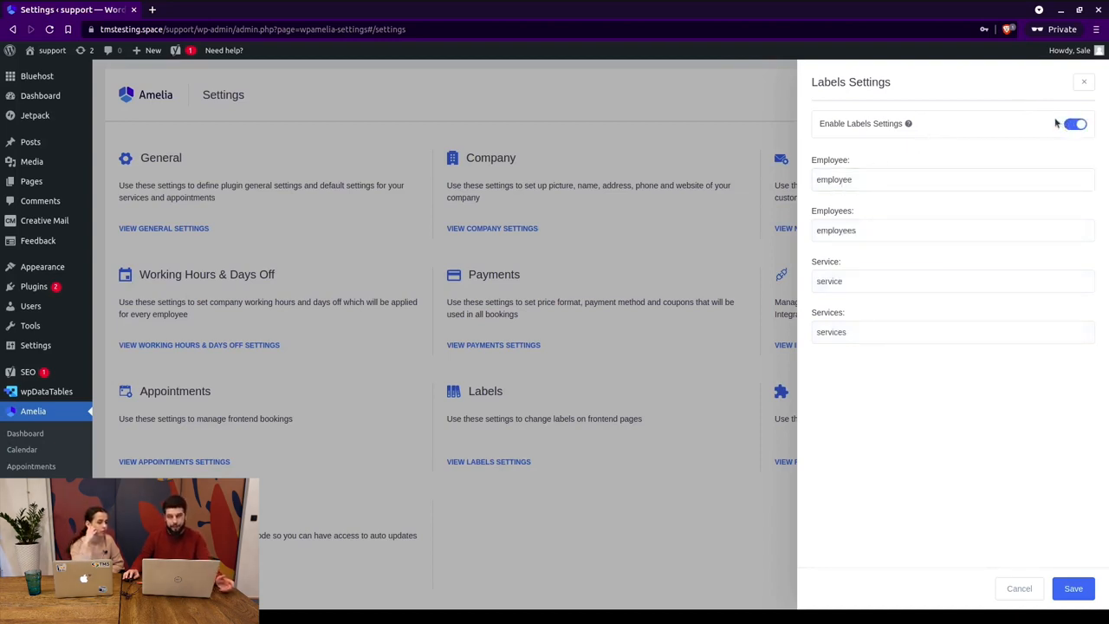
pyautogui.doubleClick(845, 180)
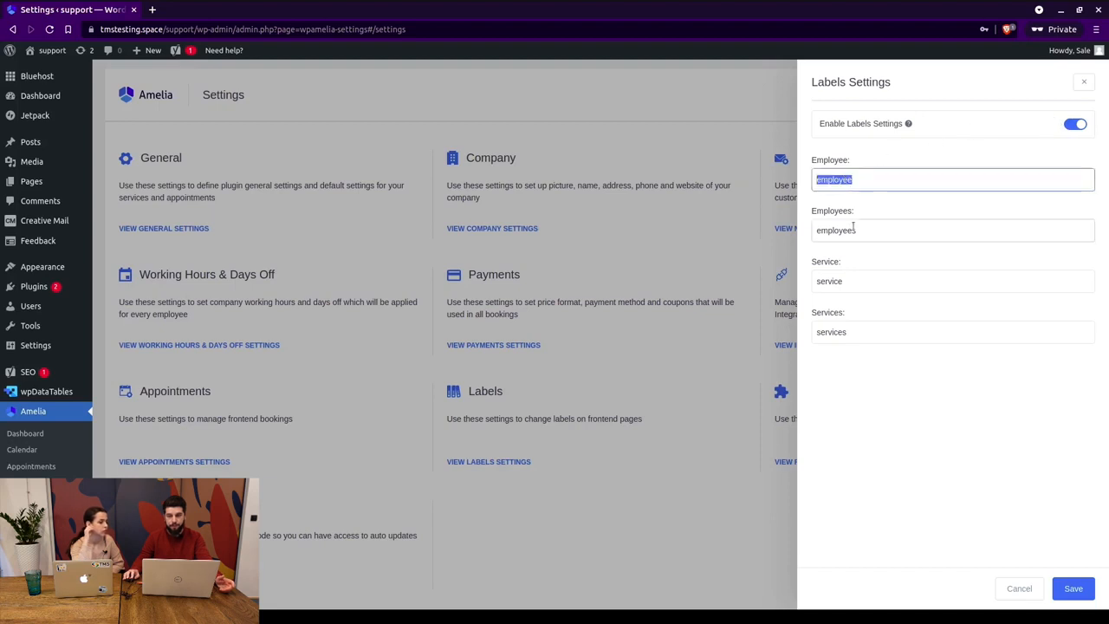
pyautogui.doubleClick(830, 279)
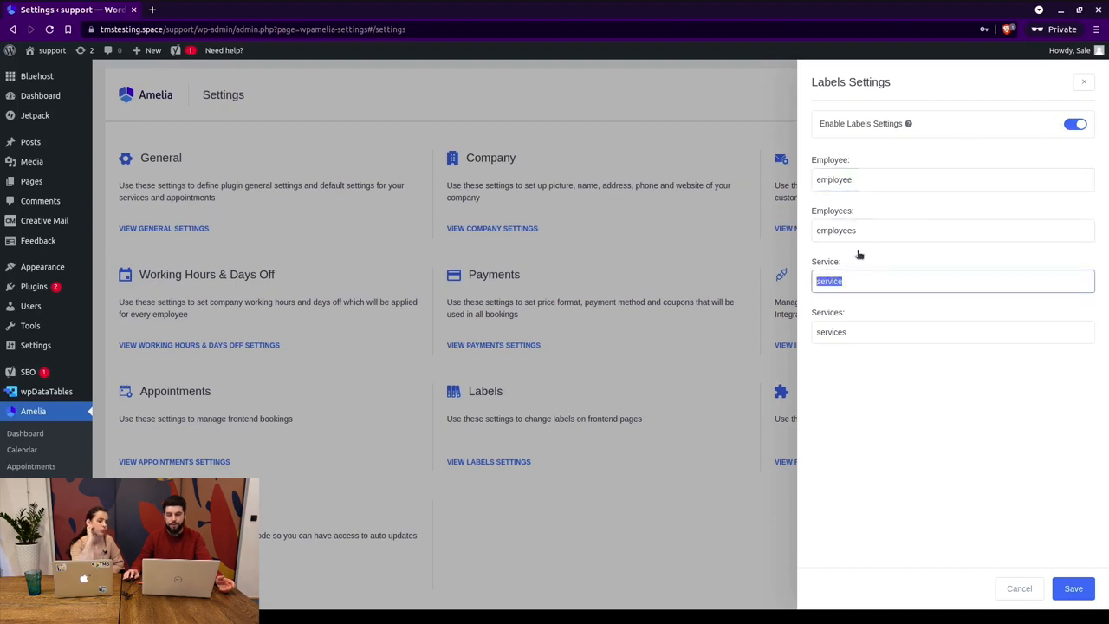
pyautogui.click(1076, 127)
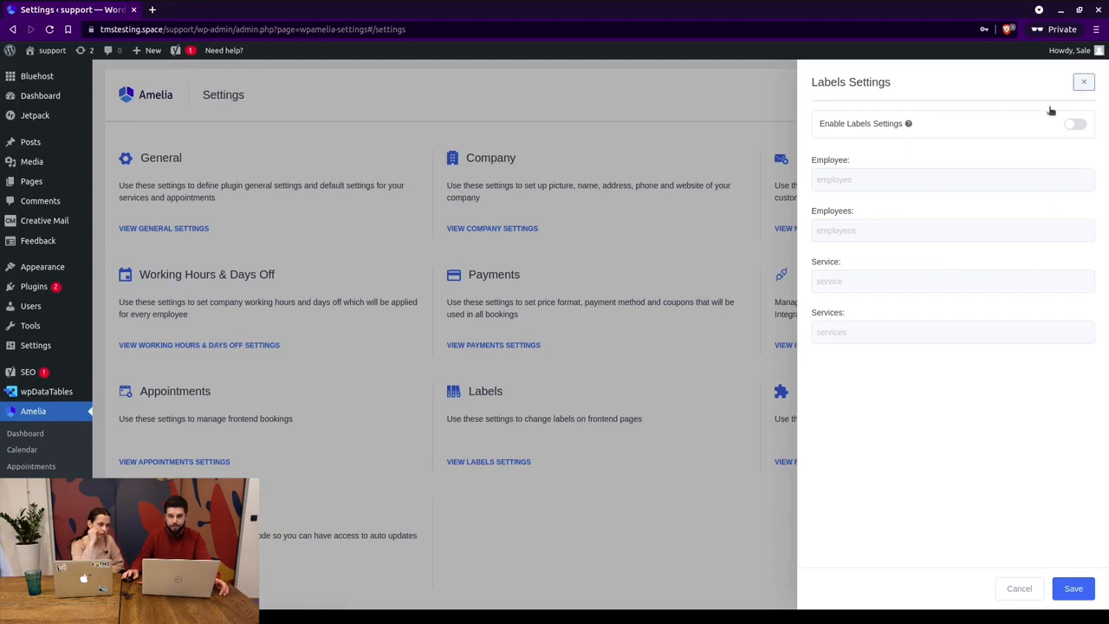
pyautogui.click(1083, 82)
# Open Roles settings and review the Employee Panel Page URL and ameliaemployeepanel shortcode help.
pyautogui.click(806, 461)
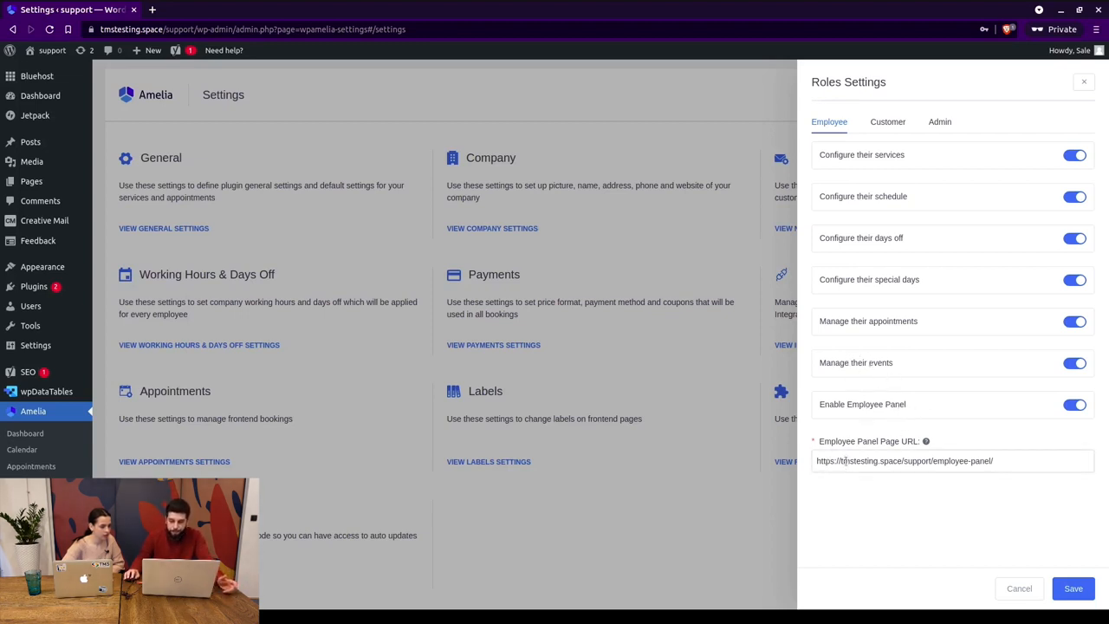
pyautogui.moveTo(821, 462); pyautogui.dragTo(994, 461)
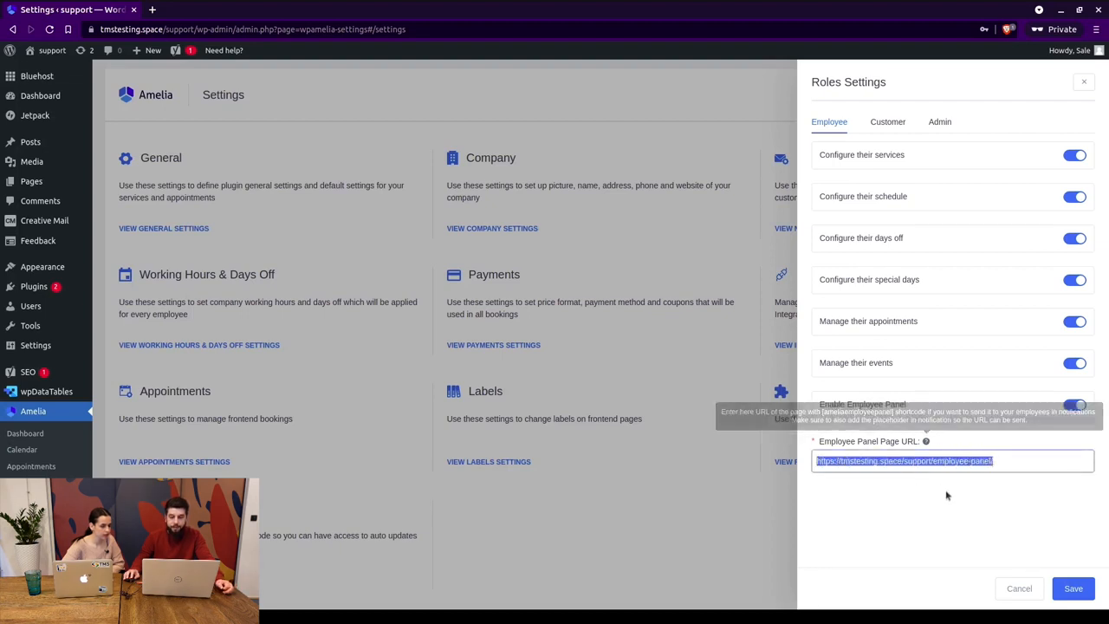
pyautogui.moveTo(925, 440)
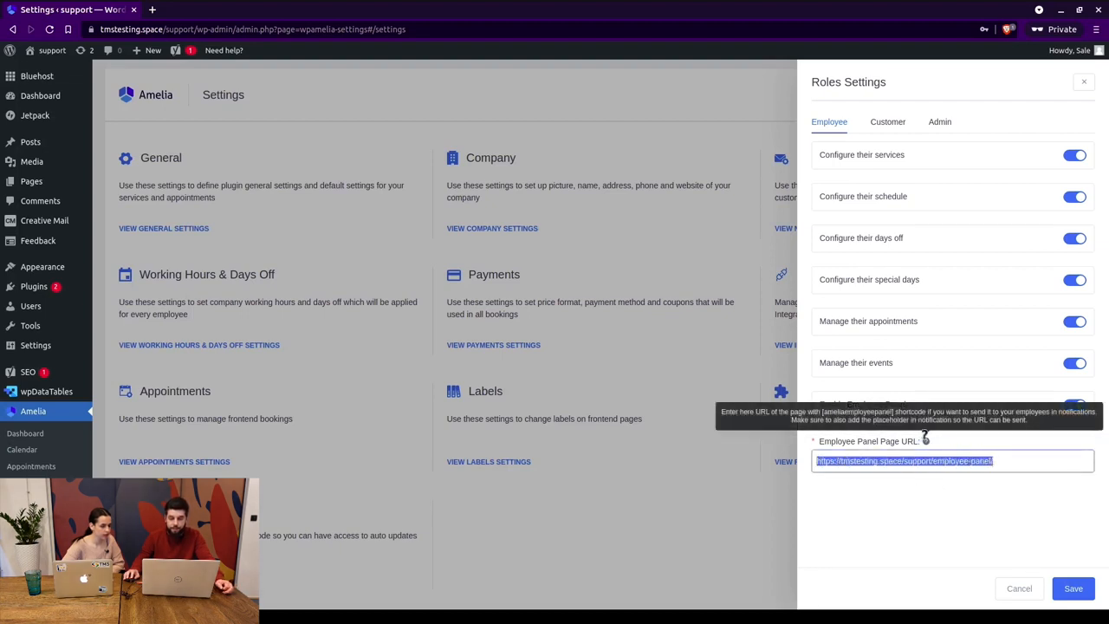
pyautogui.doubleClick(840, 412)
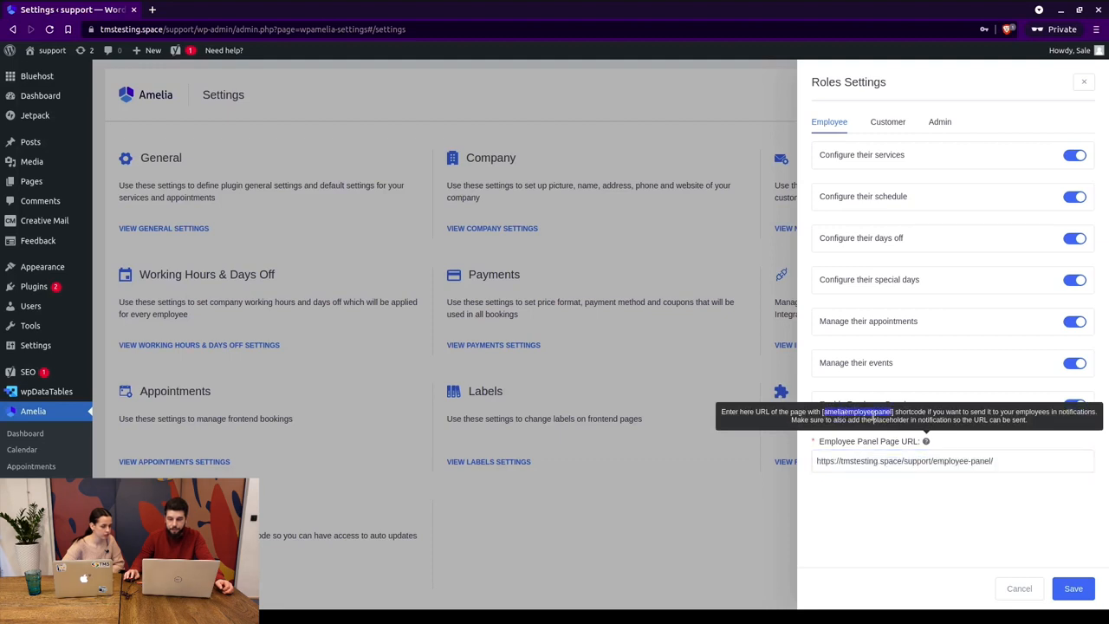
pyautogui.click(979, 449)
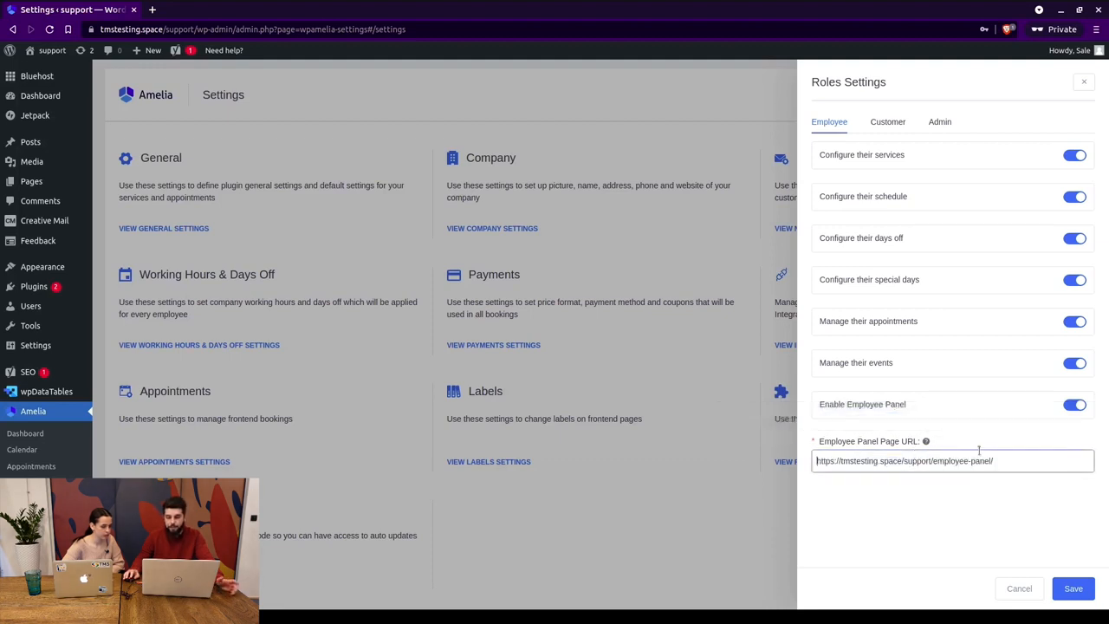
pyautogui.click(887, 122)
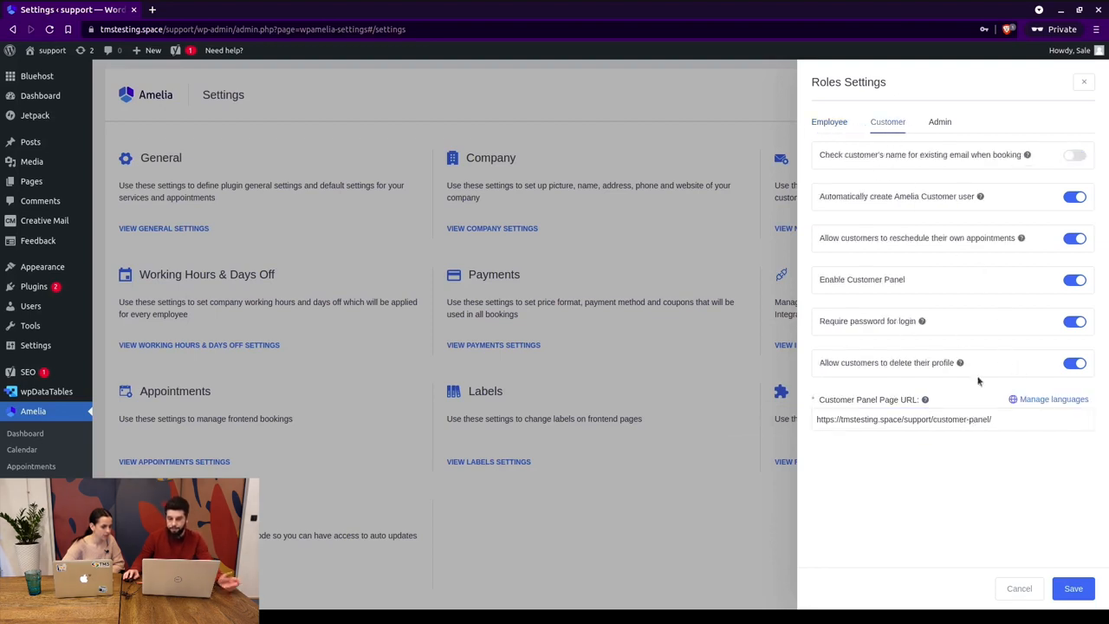
pyautogui.click(945, 419)
pyautogui.moveTo(924, 399)
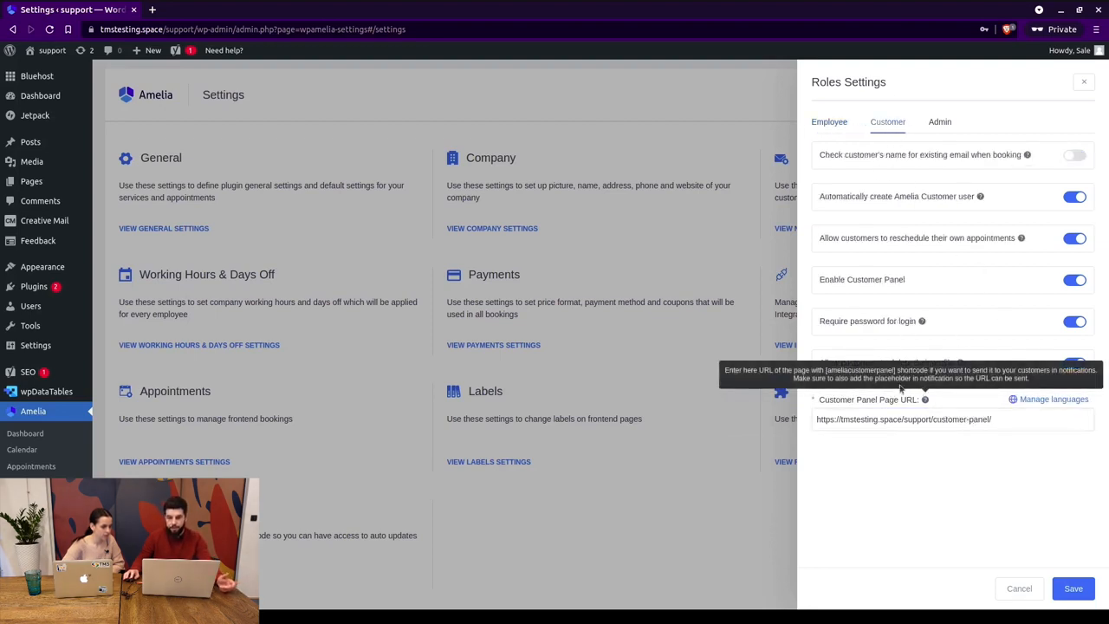
pyautogui.doubleClick(873, 371)
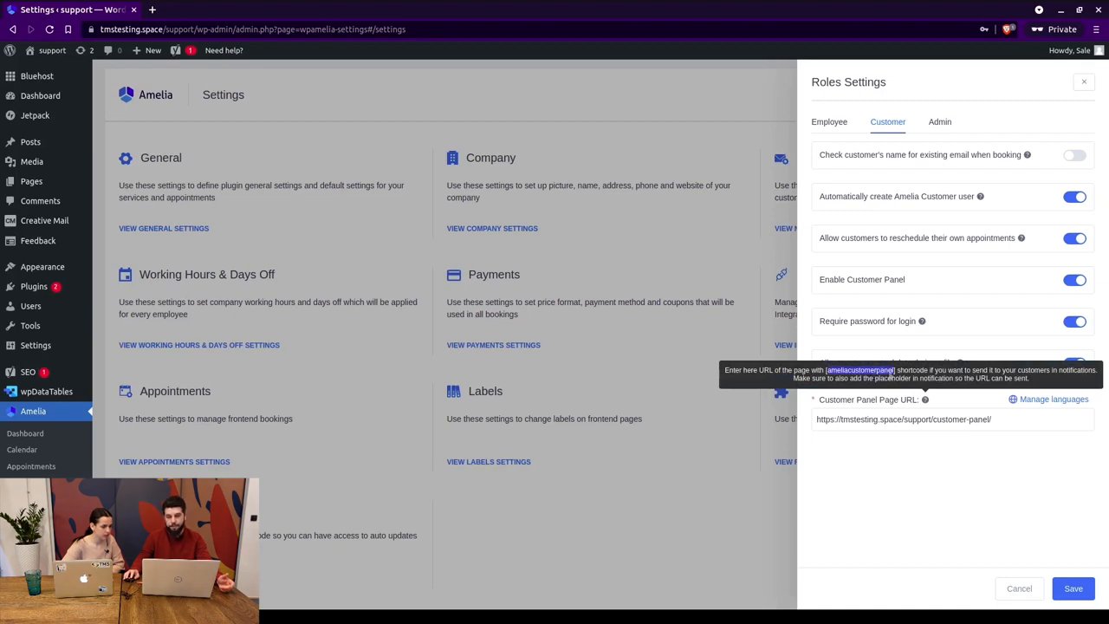
pyautogui.click(932, 420)
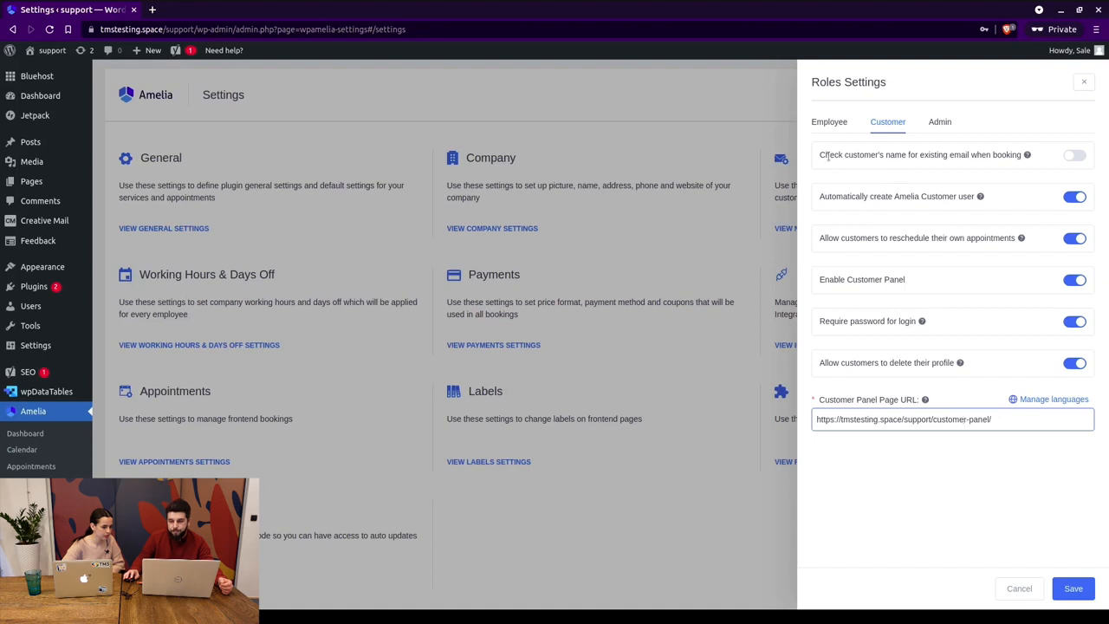
pyautogui.moveTo(827, 158); pyautogui.dragTo(1015, 156)
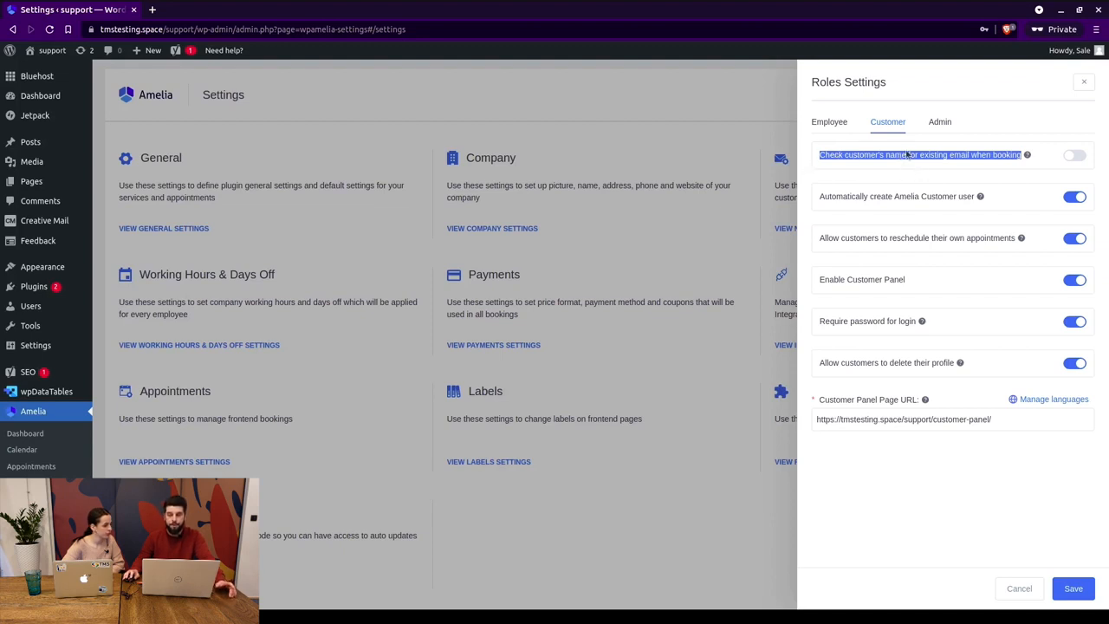
pyautogui.click(827, 156)
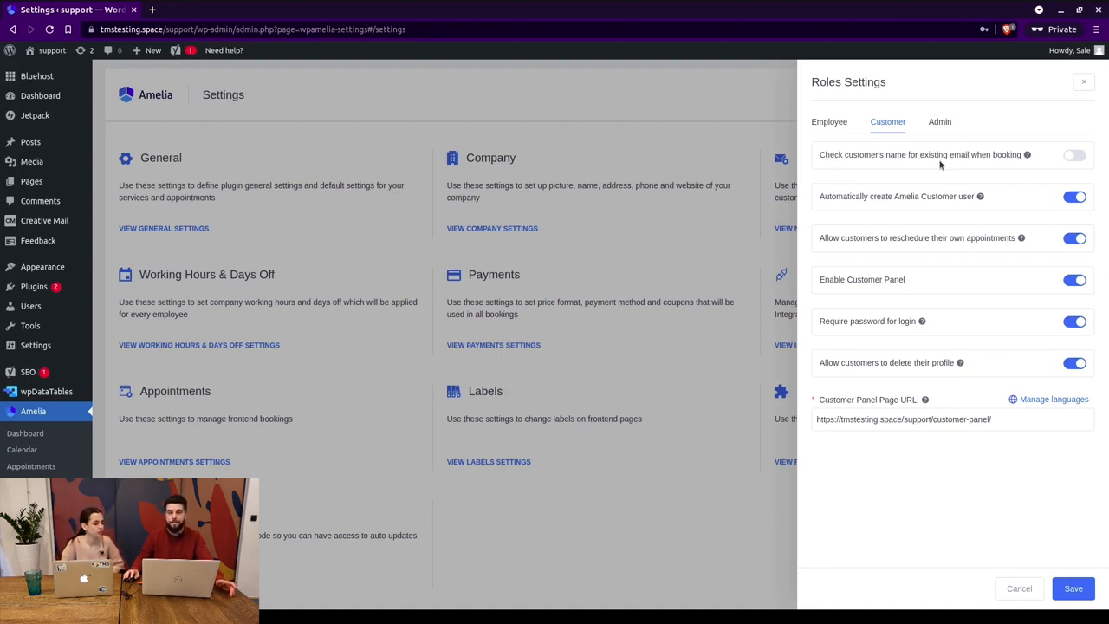
pyautogui.moveTo(819, 154); pyautogui.dragTo(947, 156)
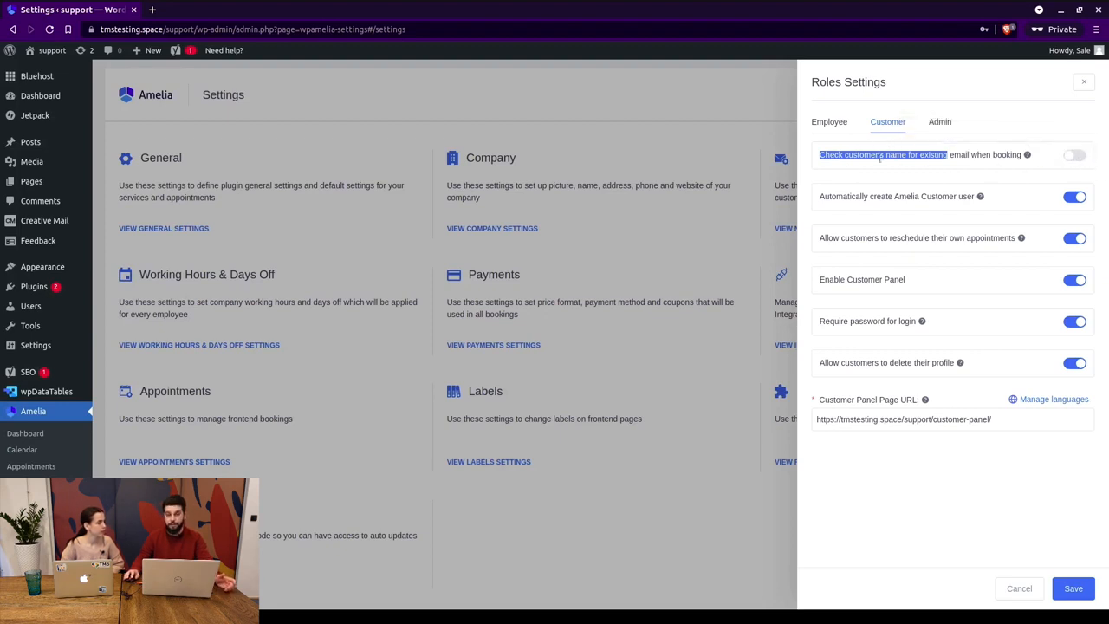
pyautogui.click(846, 206)
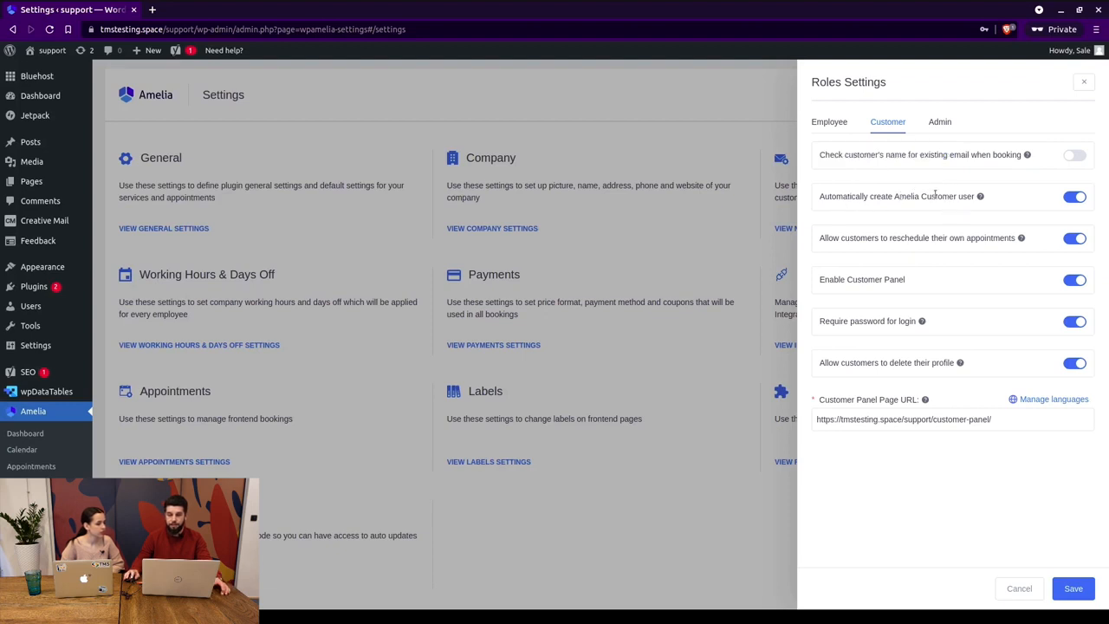
pyautogui.moveTo(907, 198); pyautogui.dragTo(956, 197)
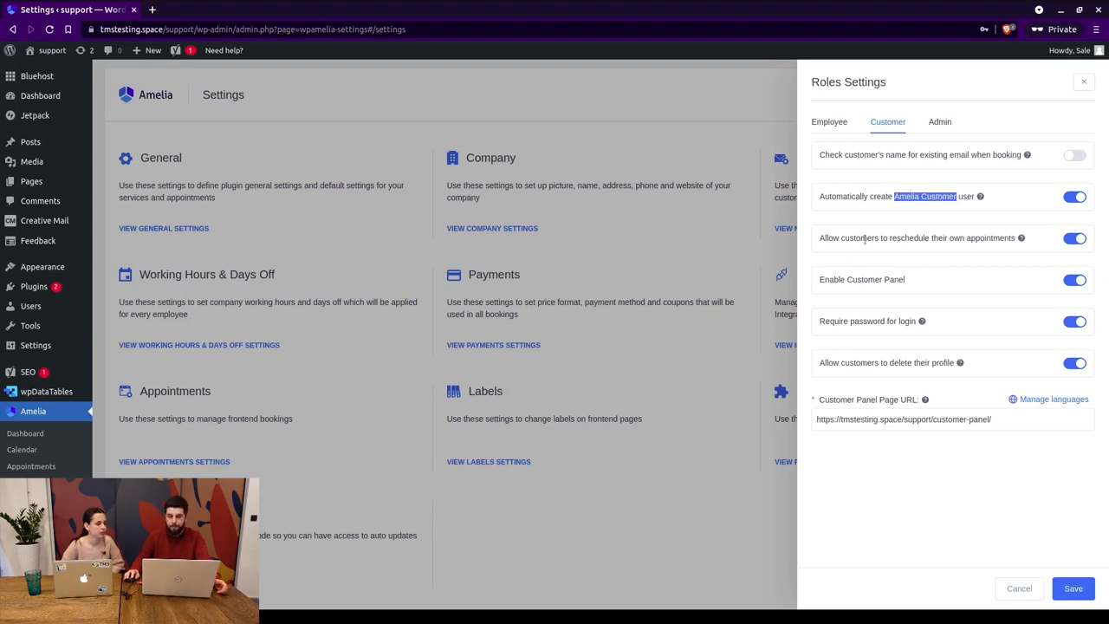
pyautogui.moveTo(841, 240); pyautogui.dragTo(895, 237)
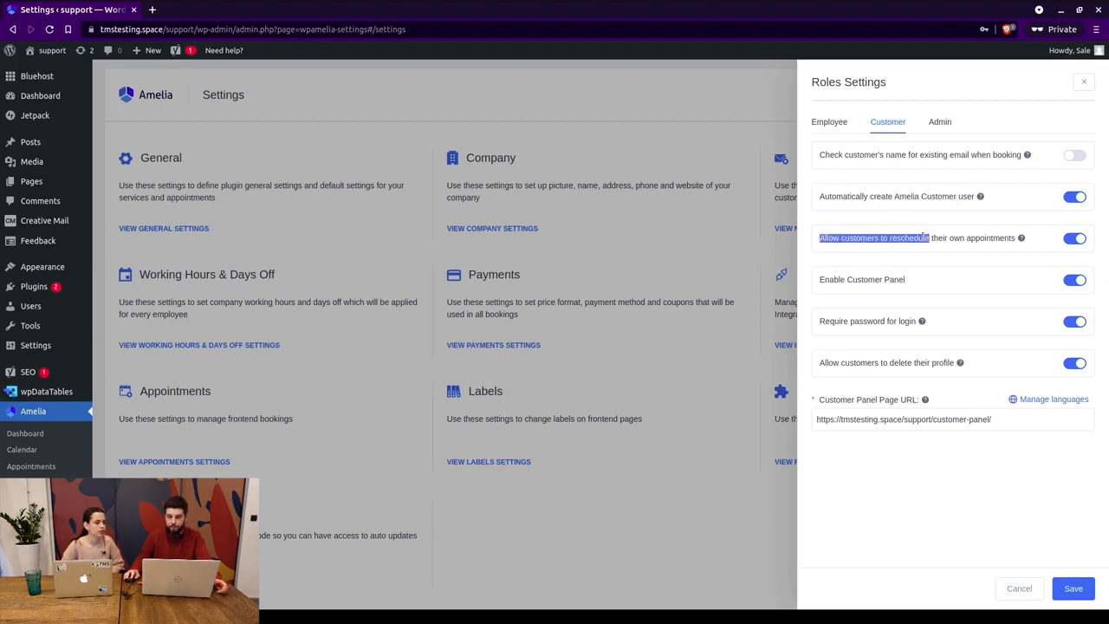
pyautogui.click(923, 237)
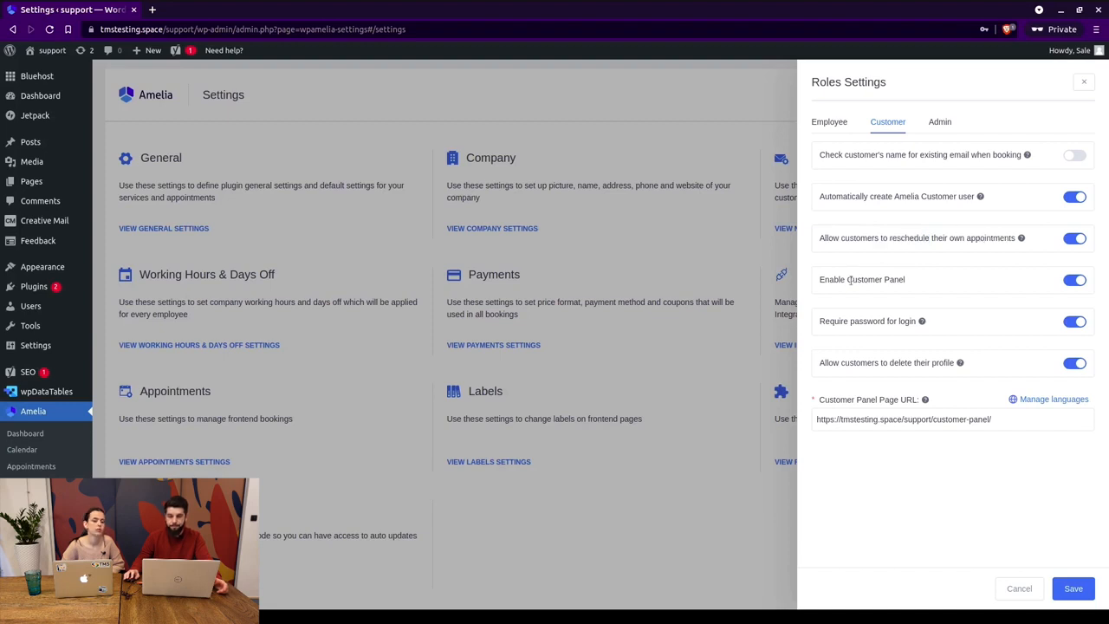
pyautogui.moveTo(819, 320); pyautogui.dragTo(885, 320)
pyautogui.doubleClick(837, 321)
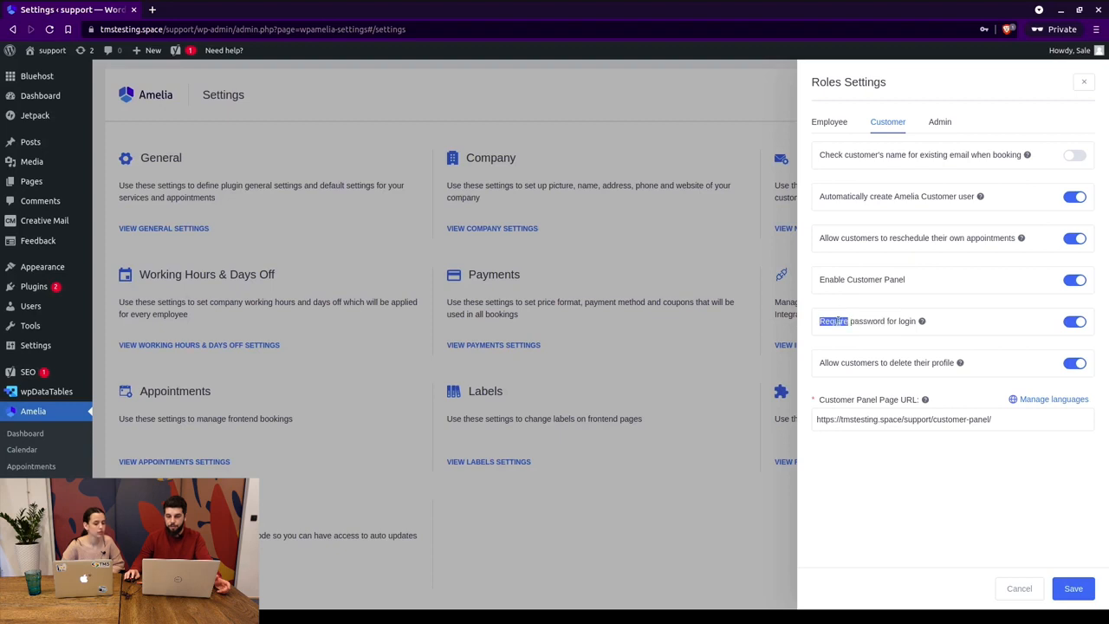
# Toggle customer 'Require password for login' off and back on, then view the Admin role tab.
pyautogui.click(874, 318)
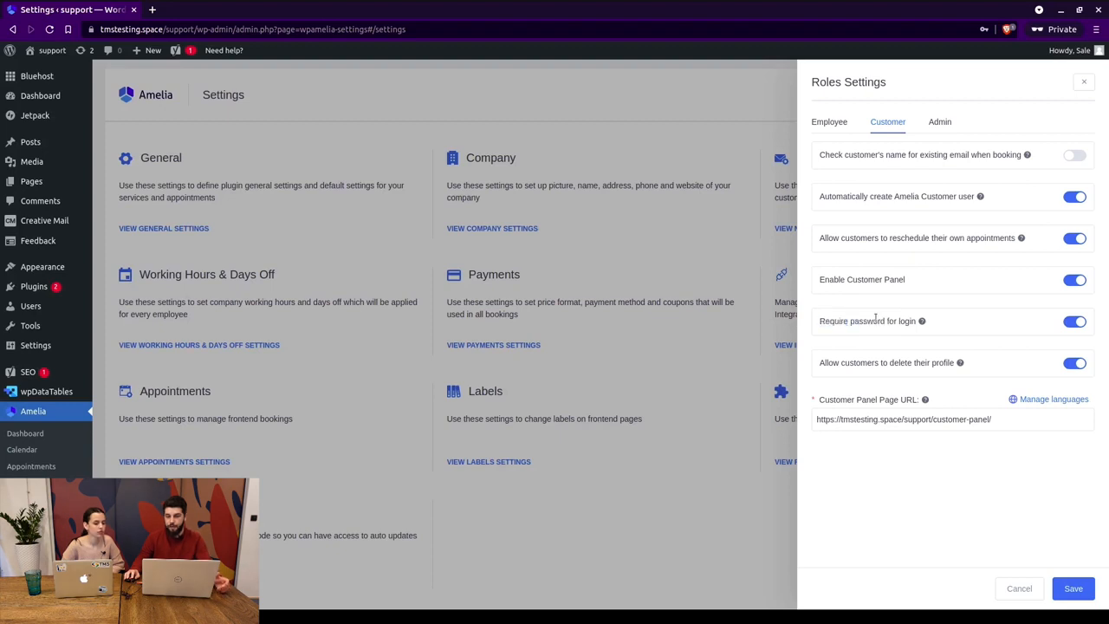
pyautogui.click(1075, 322)
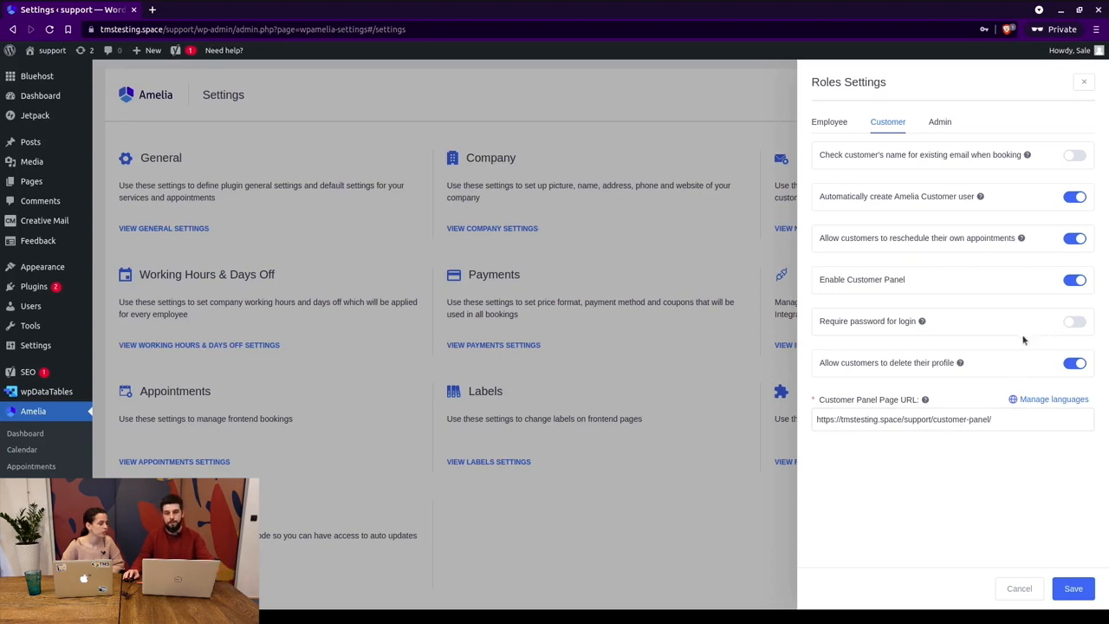
pyautogui.click(1066, 324)
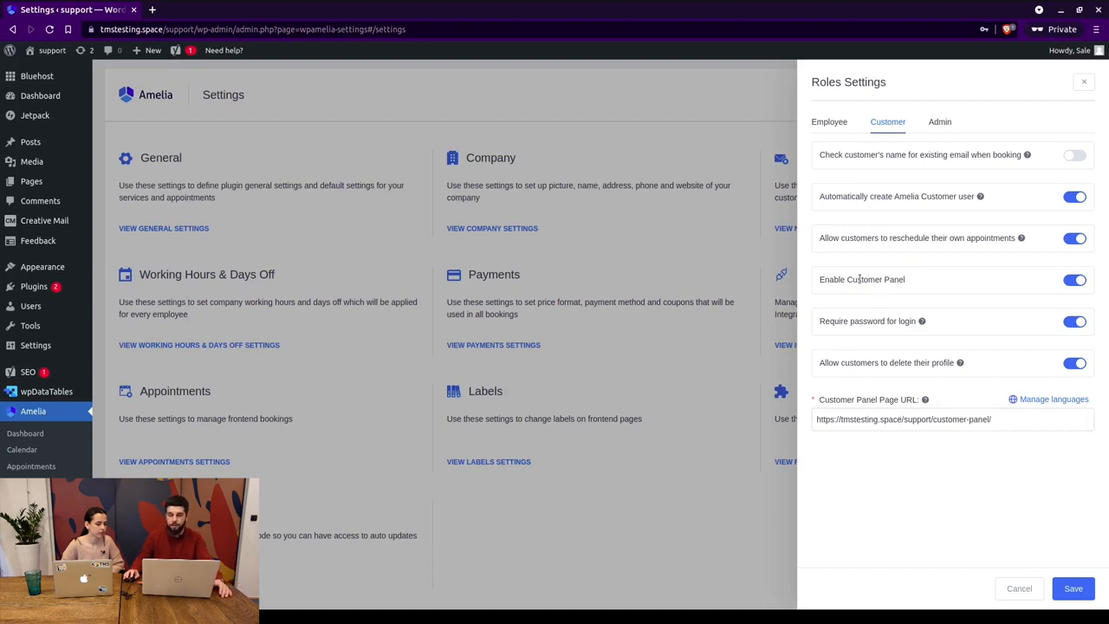
pyautogui.click(941, 124)
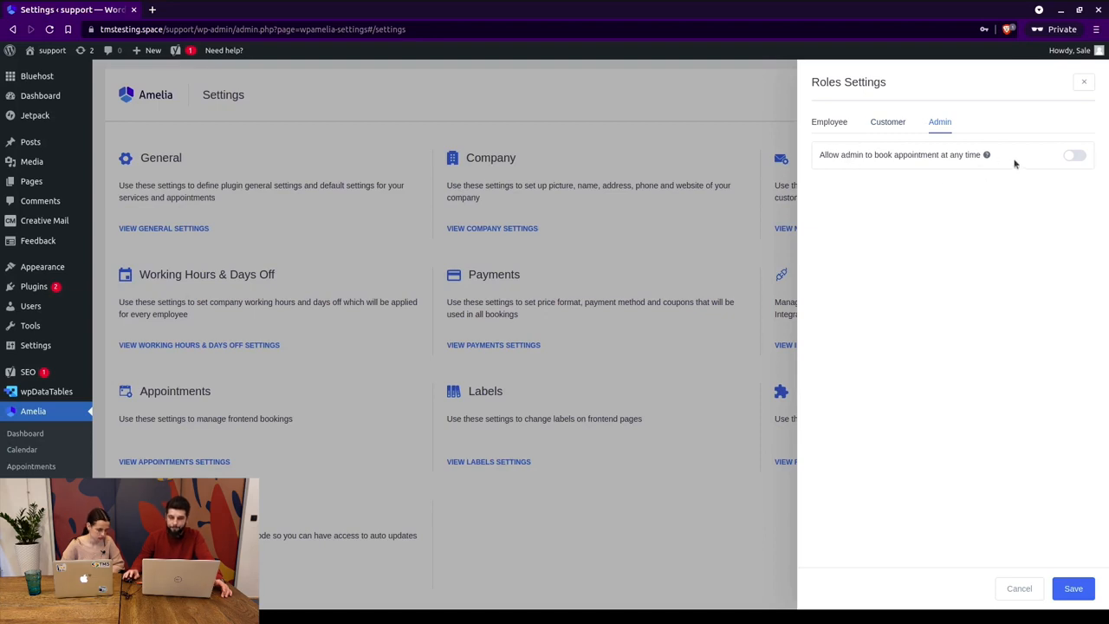
# Leave 'Allow admin to book appointment at any time' off and close Roles Settings.
pyautogui.moveTo(820, 155); pyautogui.dragTo(936, 155)
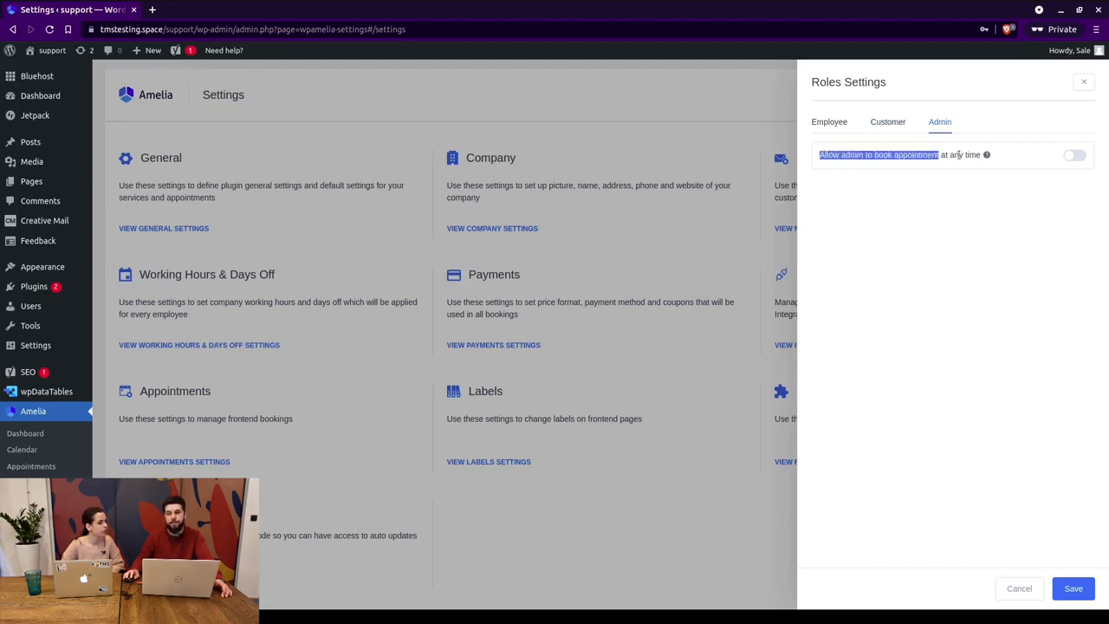
pyautogui.click(959, 154)
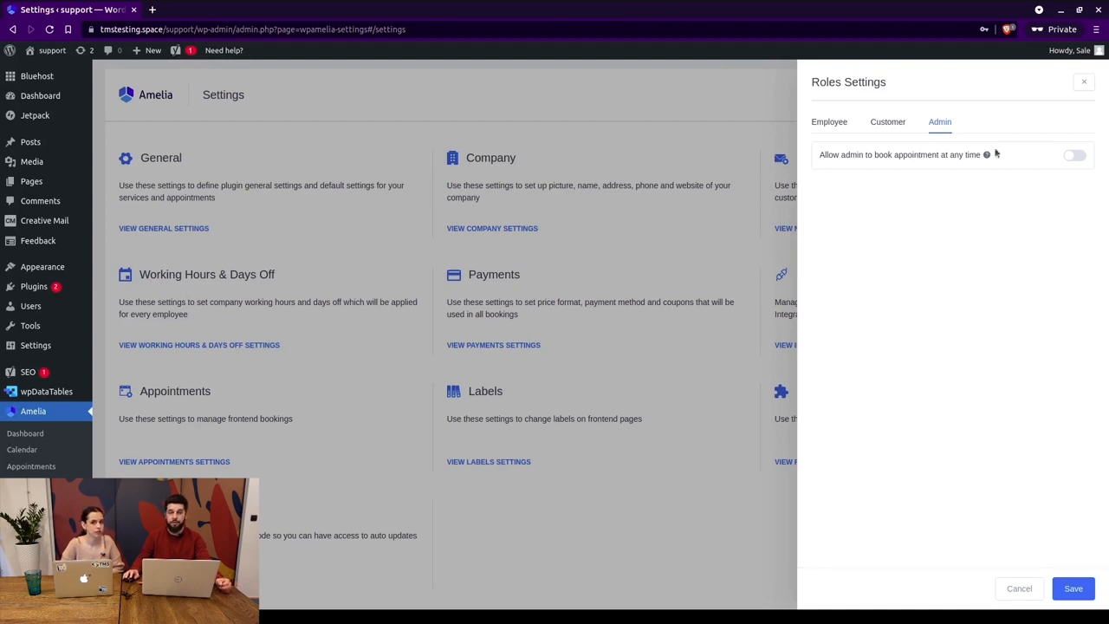
pyautogui.click(1082, 84)
# Open Activation Settings and start activation with Envato, leaving the purchase code empty.
pyautogui.scroll(-2, 545, 442)
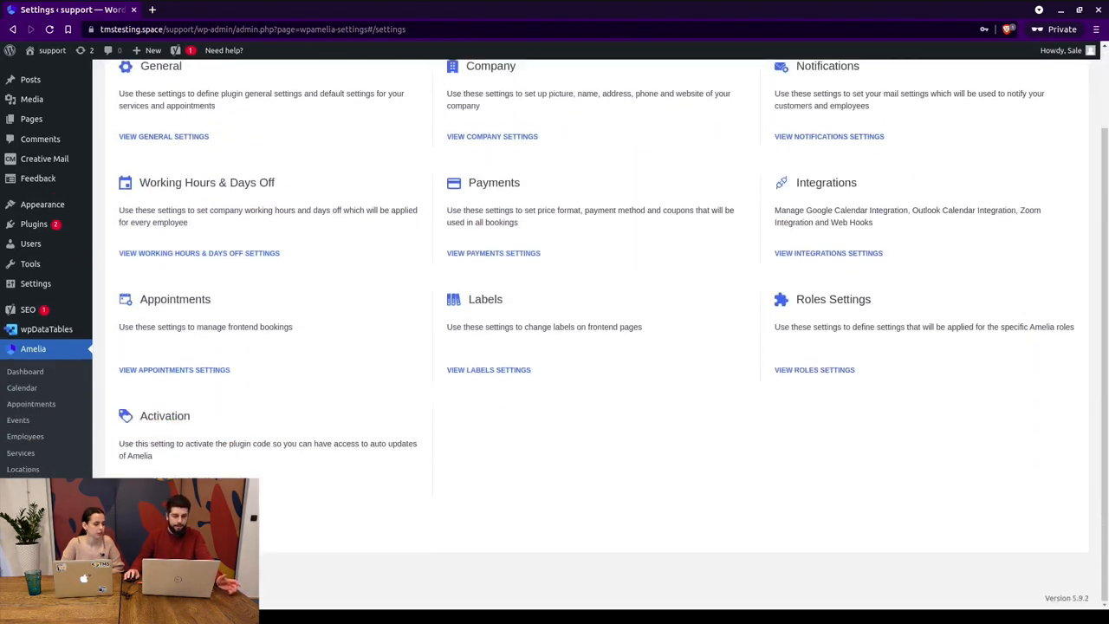
pyautogui.click(173, 486)
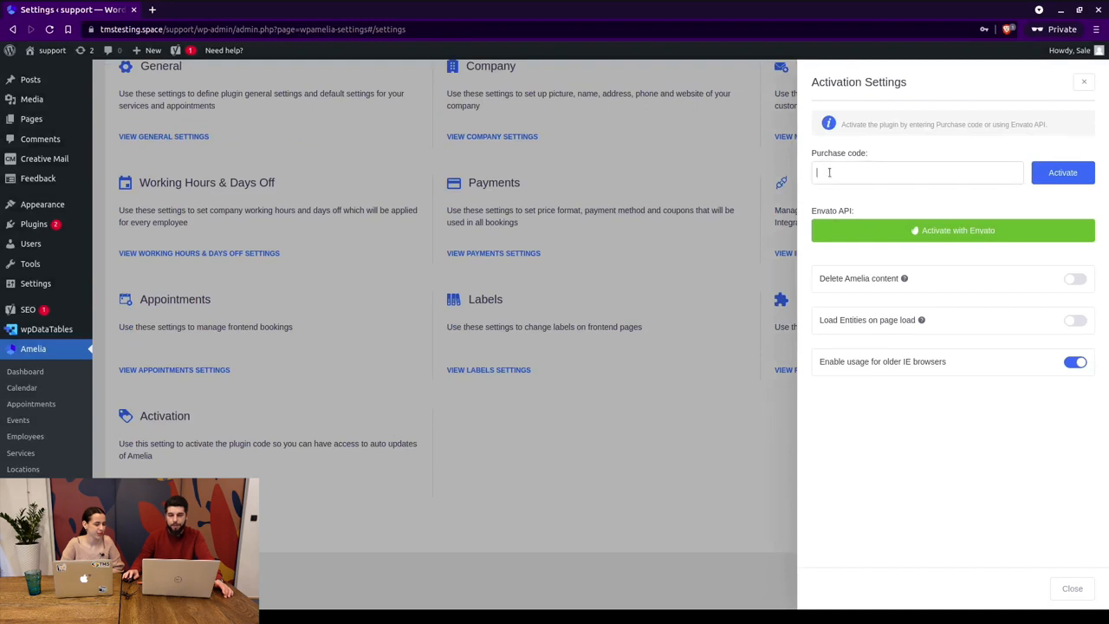
pyautogui.click(871, 175)
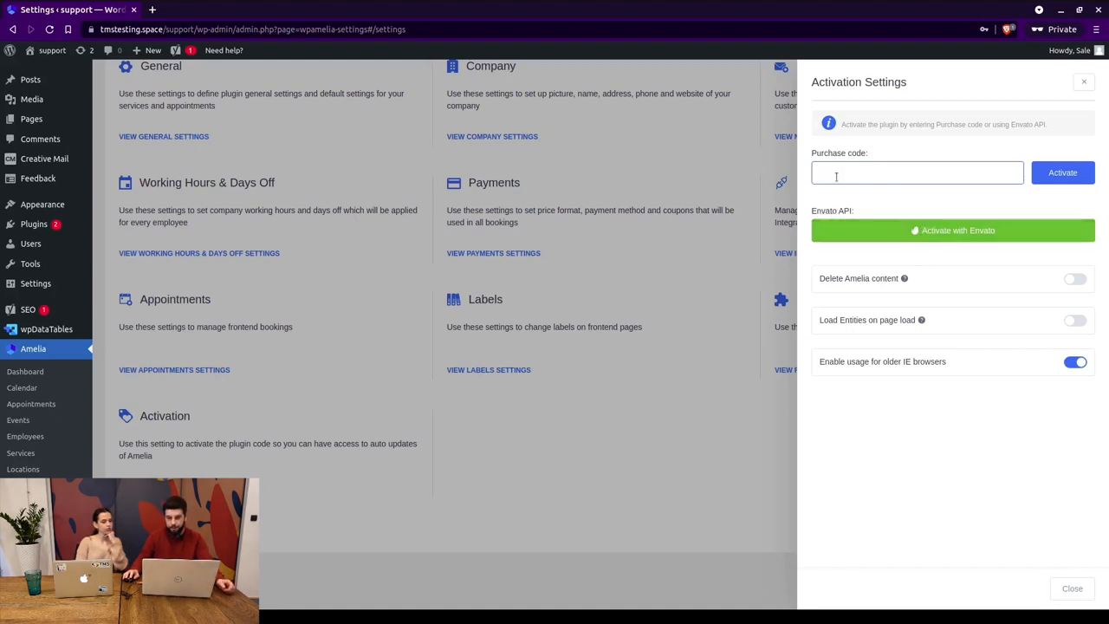
pyautogui.click(945, 233)
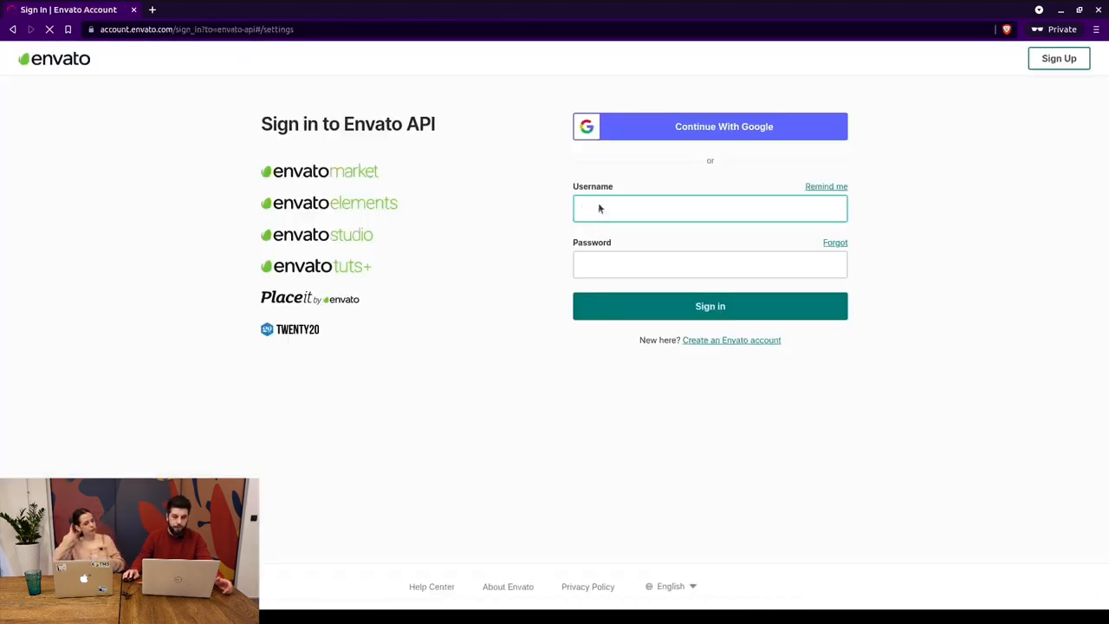
# Leave the Envato sign-in page for Amelia's Settings overview and dismiss the PopularFX banner.
pyautogui.click(12, 28)
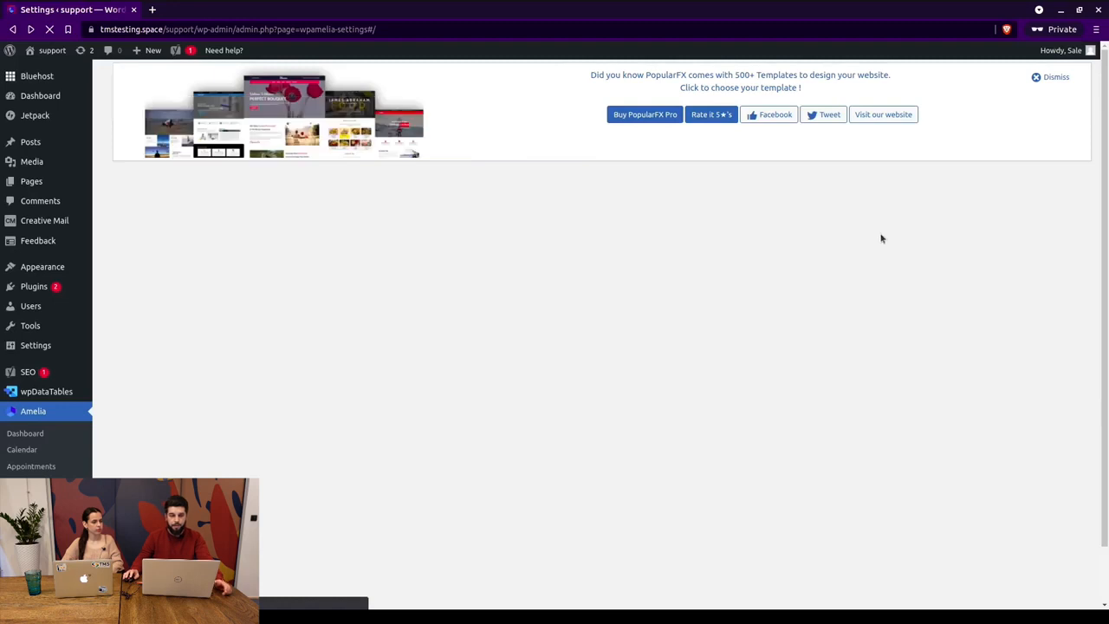
pyautogui.click(1055, 77)
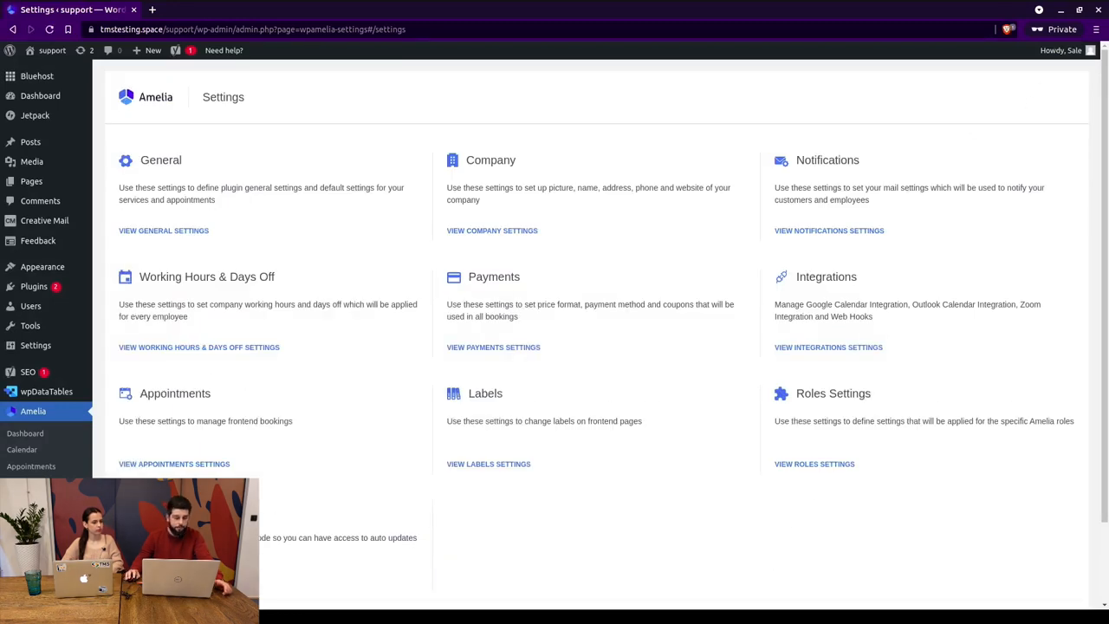
# In Activation Settings, toggle 'Delete Amelia content' on and back off, leaving it disabled.
pyautogui.click(173, 580)
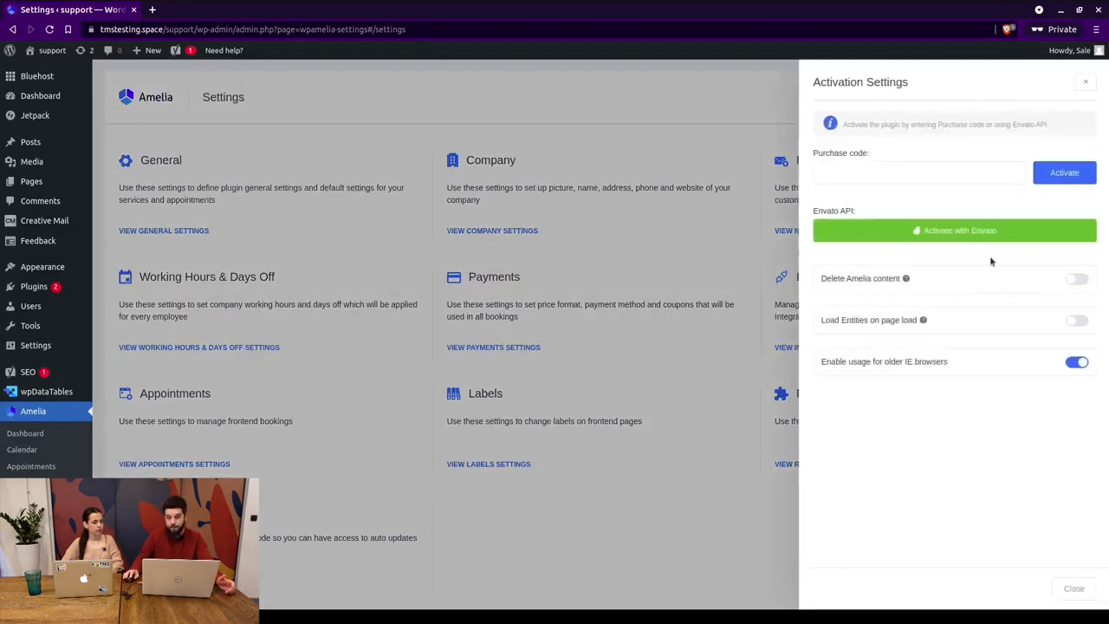
pyautogui.doubleClick(831, 279)
pyautogui.tripleClick(886, 276)
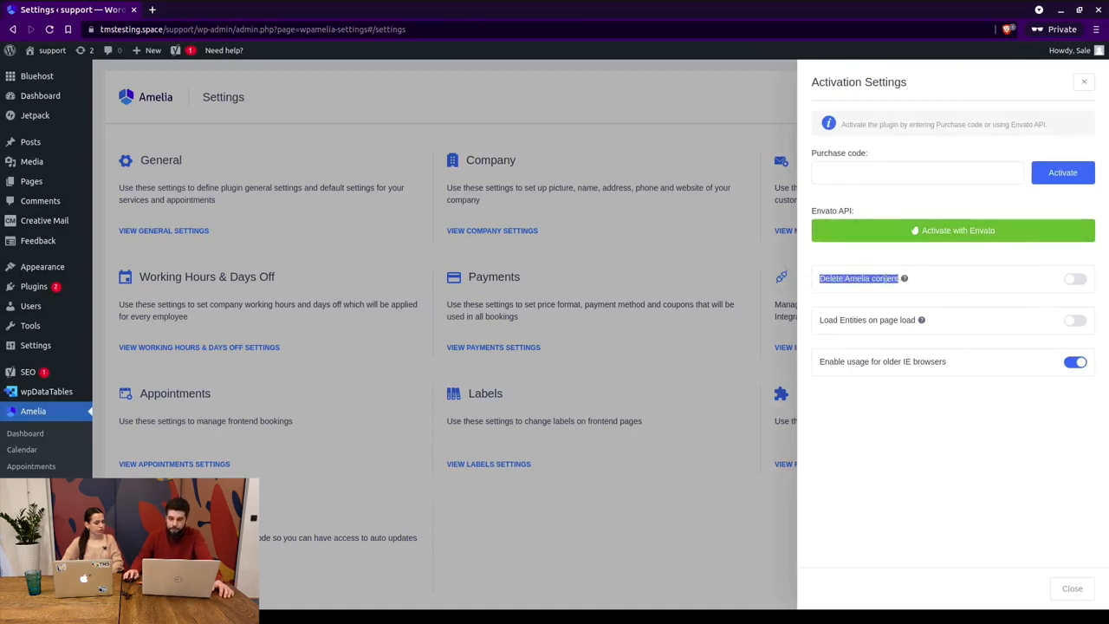
pyautogui.moveTo(41, 290)
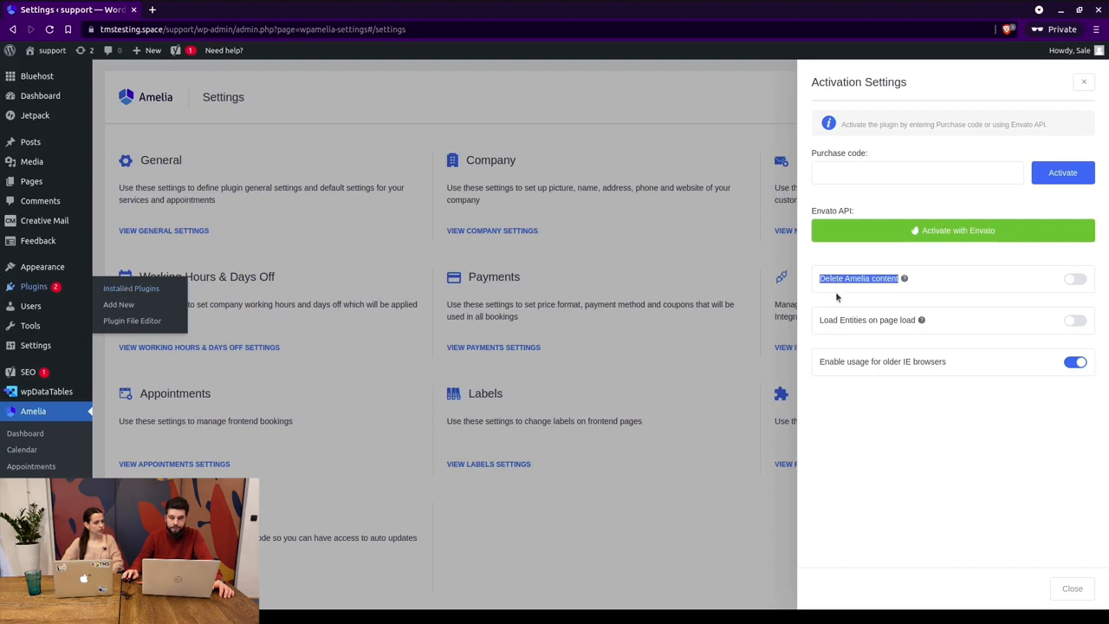
pyautogui.click(1075, 278)
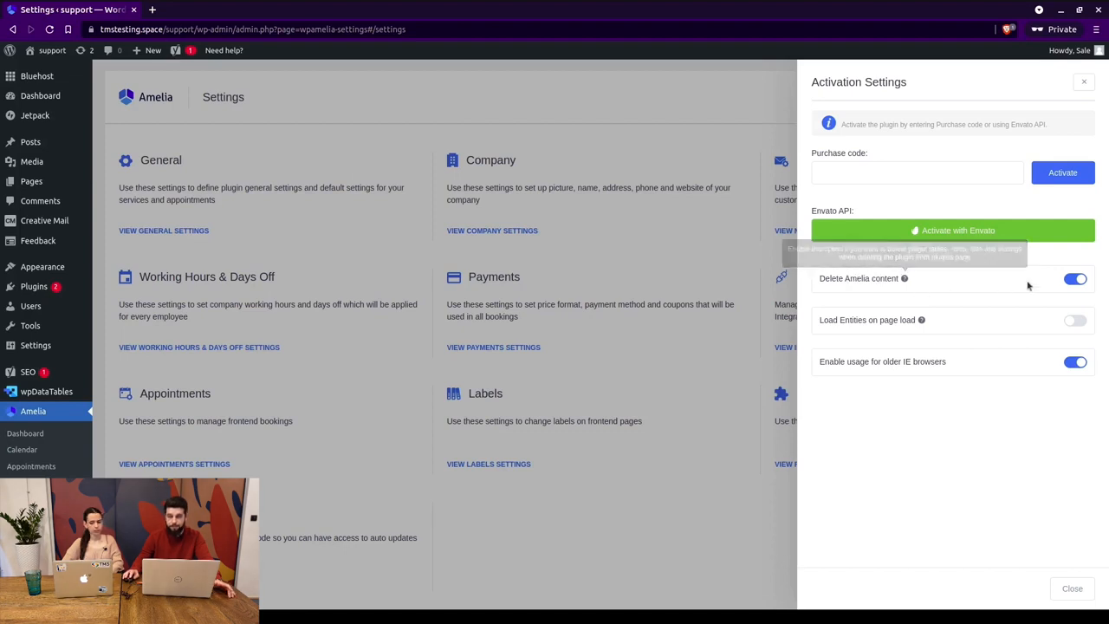
pyautogui.click(1079, 280)
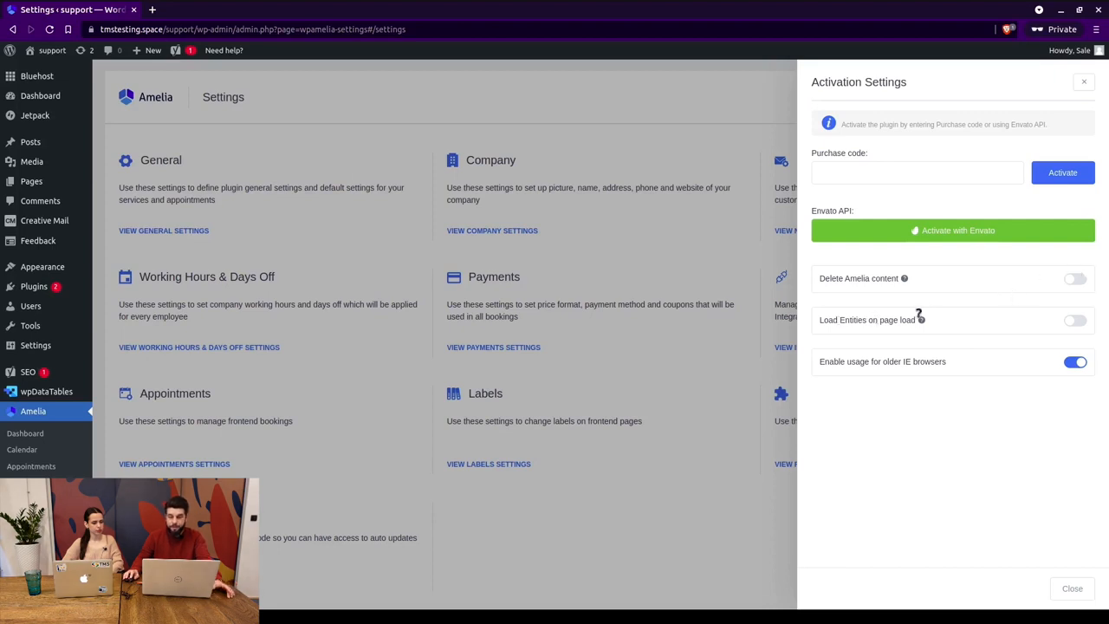
# Switch 'Enable usage for older IE browsers' off.
pyautogui.moveTo(921, 316)
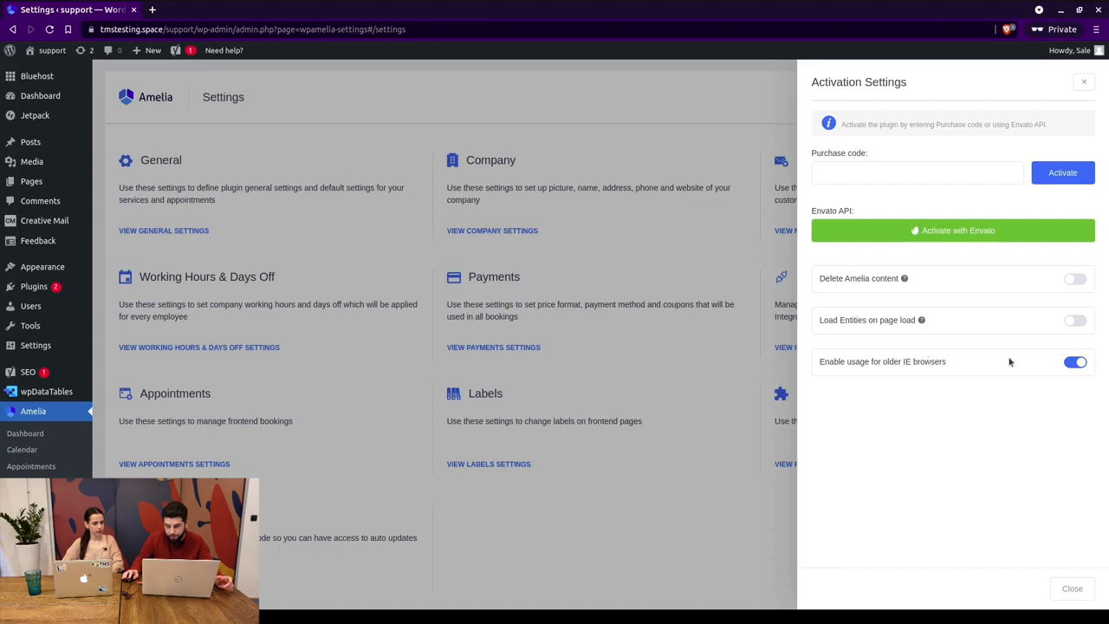
pyautogui.click(1073, 362)
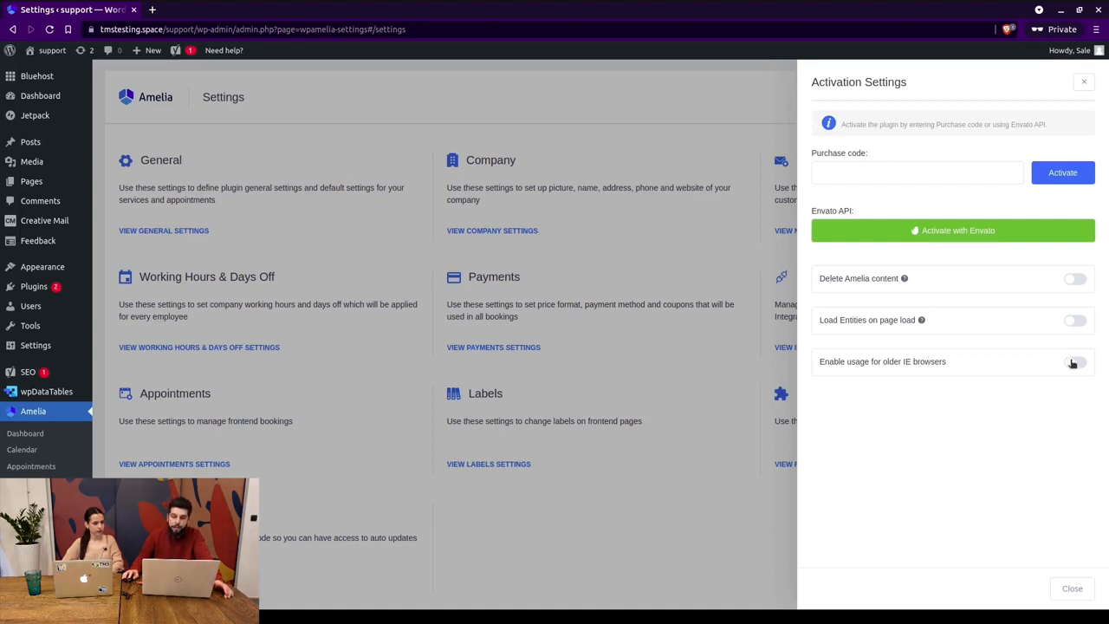
pyautogui.click(1074, 362)
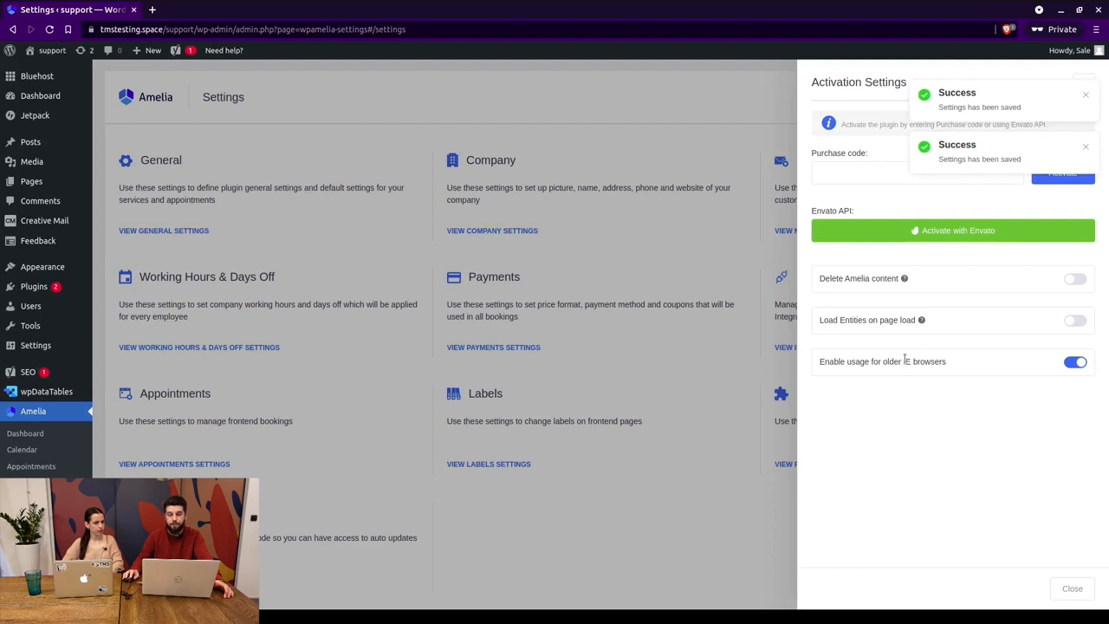
pyautogui.click(1074, 362)
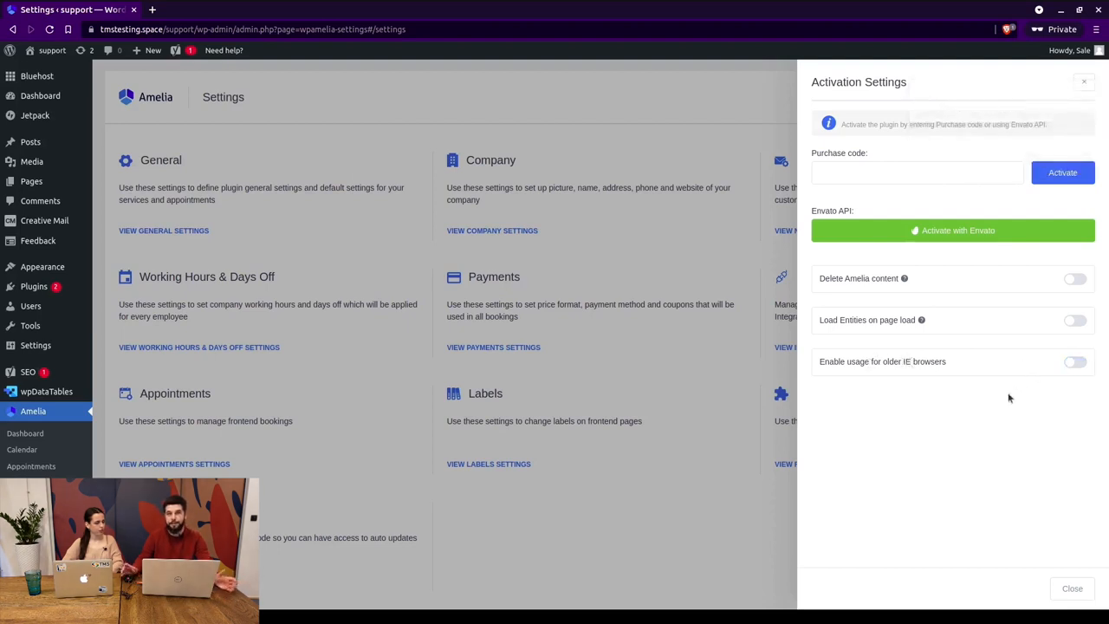